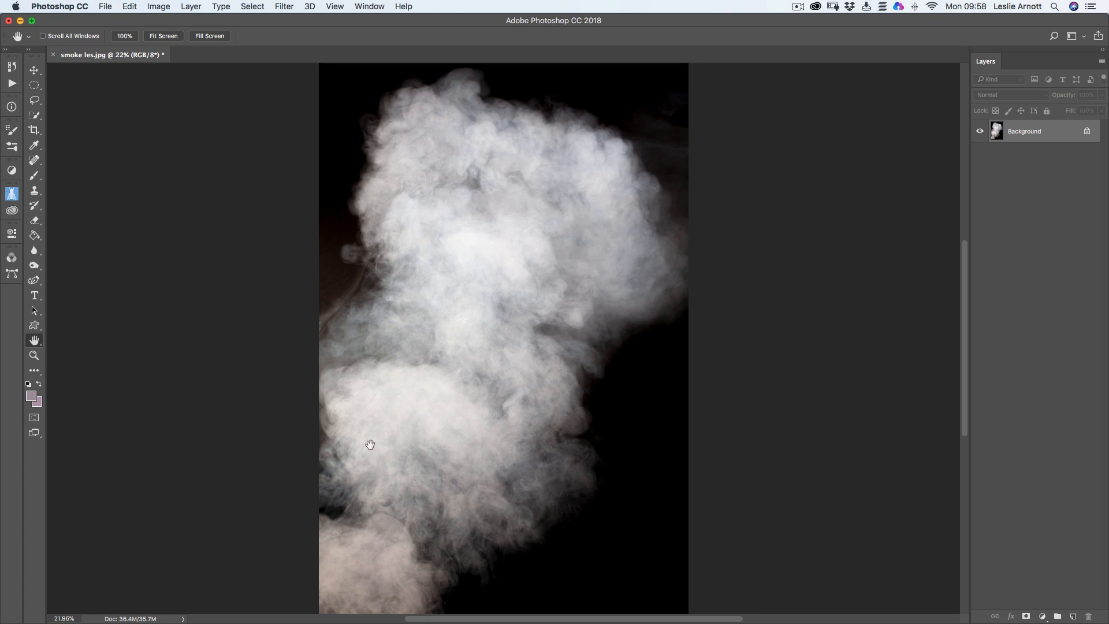
Step: Draw a freehand Lasso selection around the wispy smoke at the cloud's lower right edge, including some of the black beside it
click(34, 354)
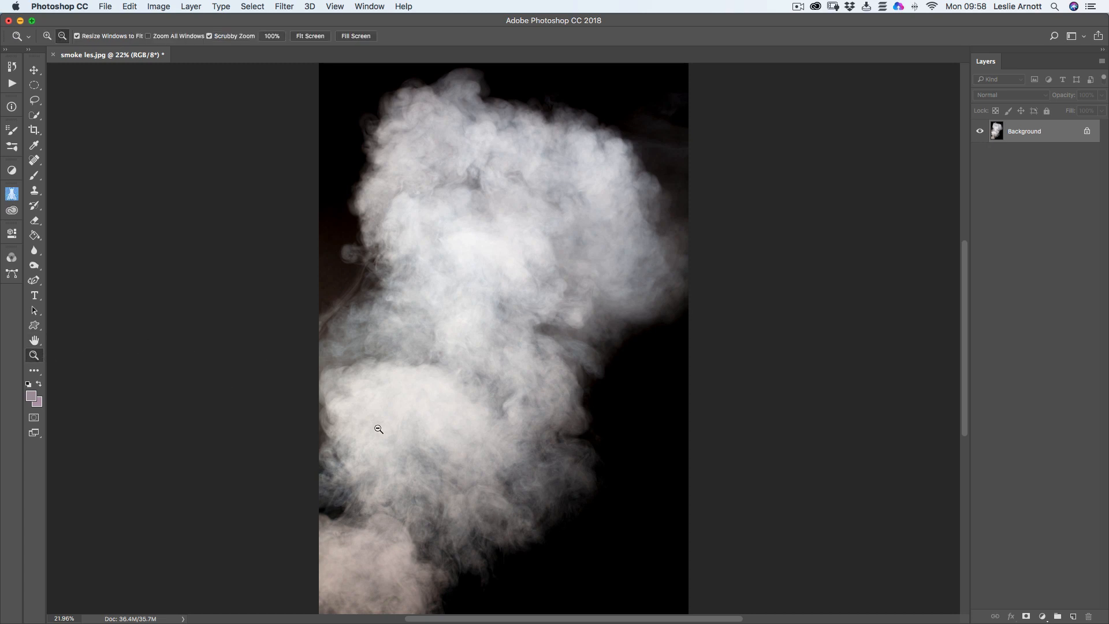
drag(509, 461, 481, 201)
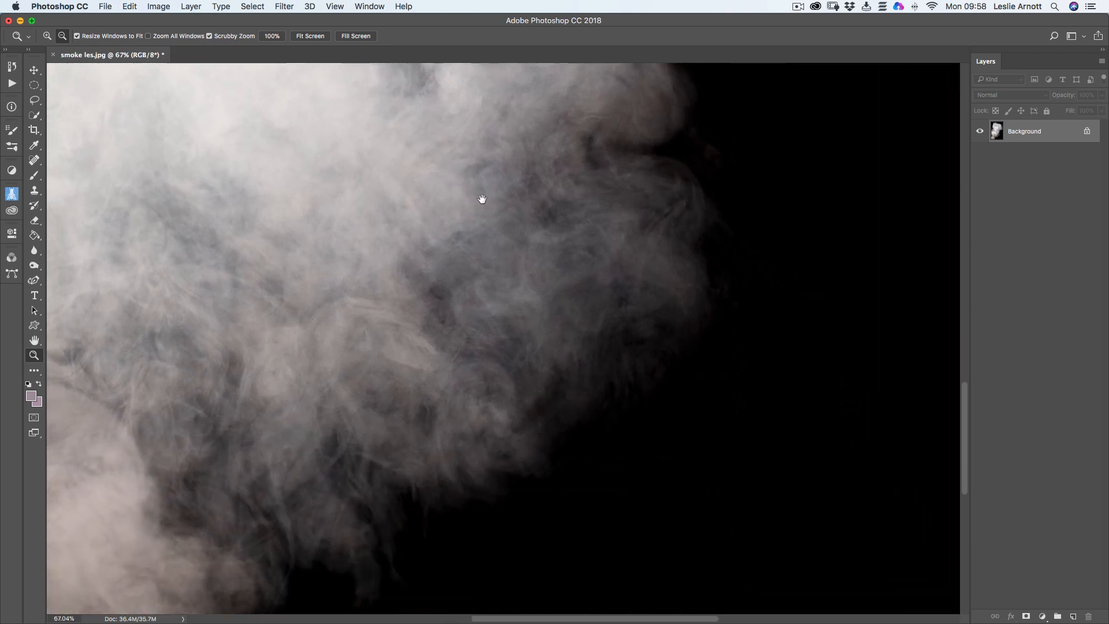
drag(510, 342, 535, 350)
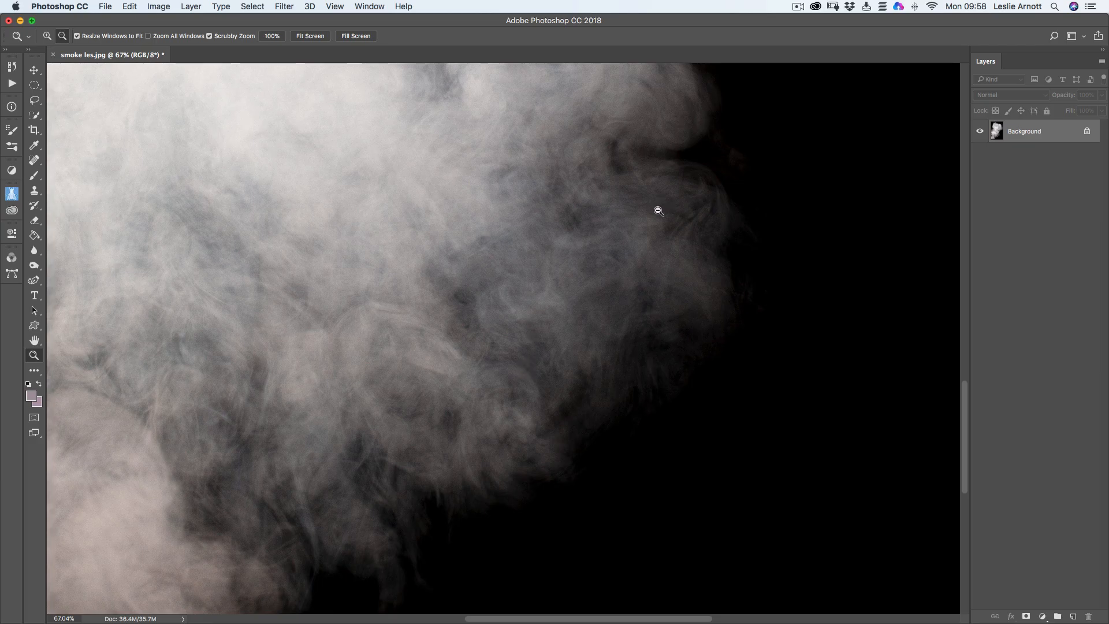
click(35, 101)
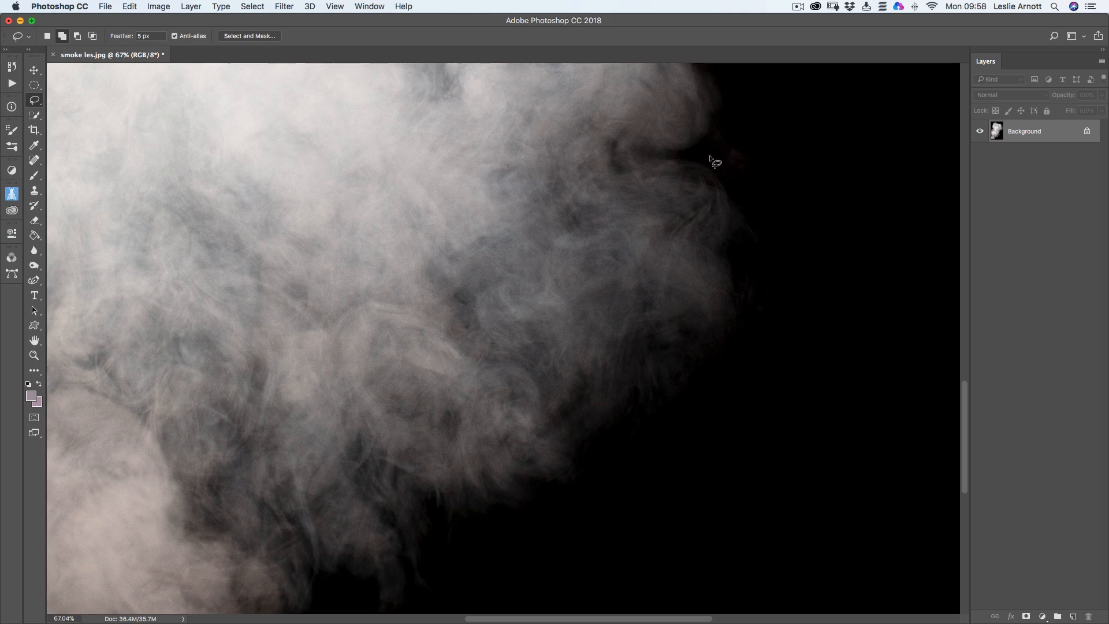
mouse_move(711, 161)
mouse_down()
mouse_move(558, 154)
mouse_move(378, 246)
mouse_move(307, 316)
mouse_move(309, 450)
mouse_up()
mouse_move(327, 486)
mouse_down()
mouse_move(455, 532)
mouse_move(518, 533)
mouse_move(637, 510)
mouse_move(709, 476)
mouse_move(779, 414)
mouse_move(812, 298)
mouse_move(778, 218)
mouse_move(785, 227)
mouse_move(709, 154)
mouse_up()
Step: Copy the selected smoke area and paste it onto its own layer
click(128, 7)
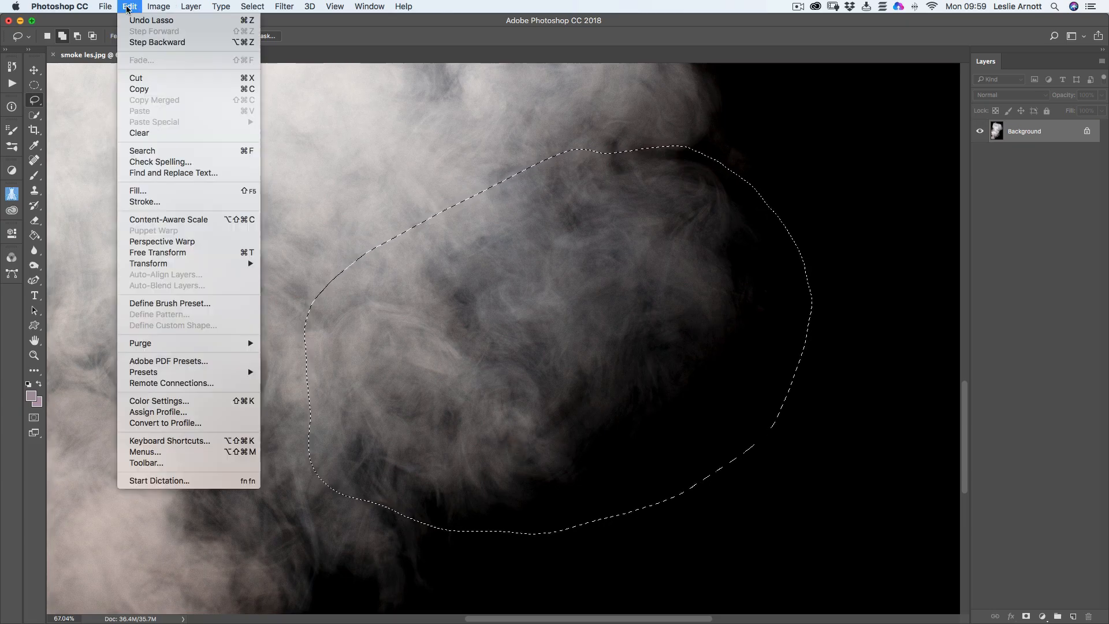
click(154, 90)
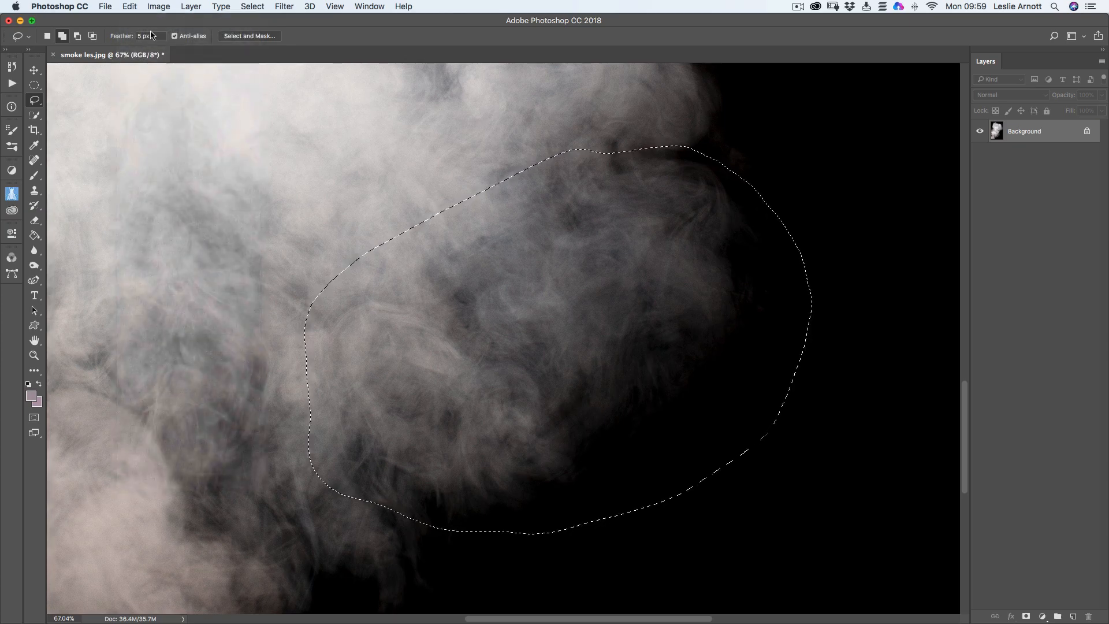
click(128, 7)
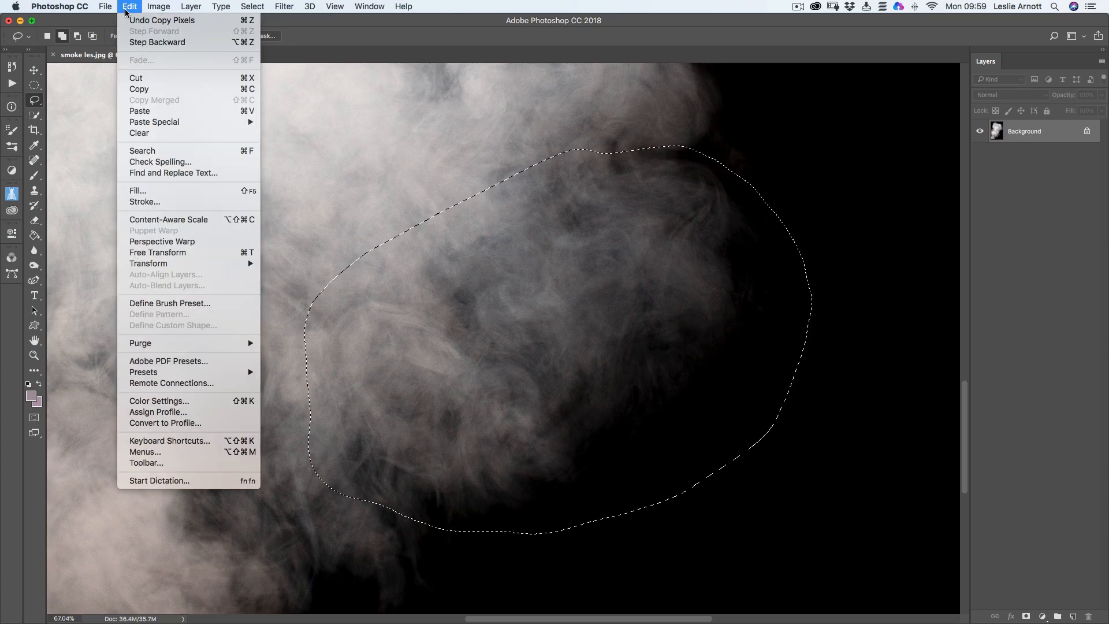
click(157, 112)
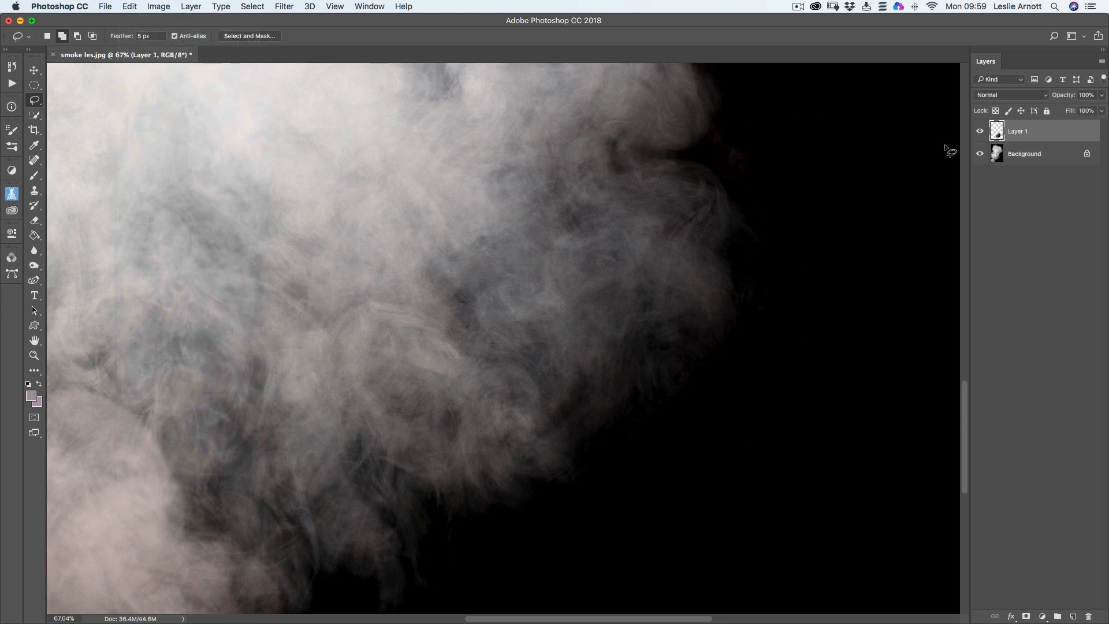
Step: Convert the Background to a regular layer named Layer 0 and delete it, leaving only the pasted smoke piece
click(980, 154)
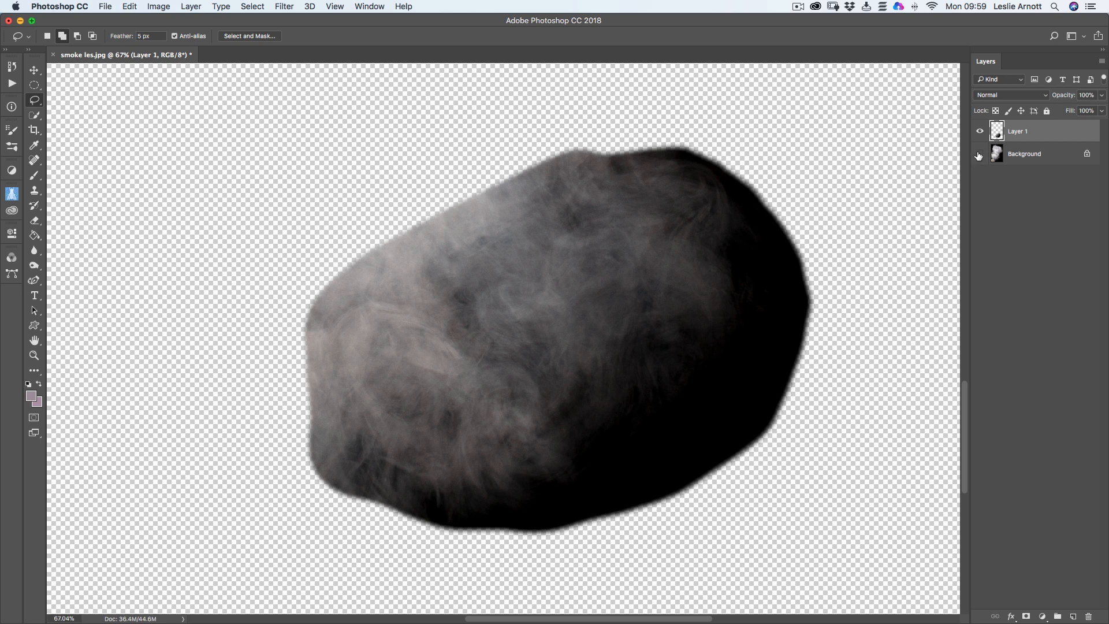
click(1019, 156)
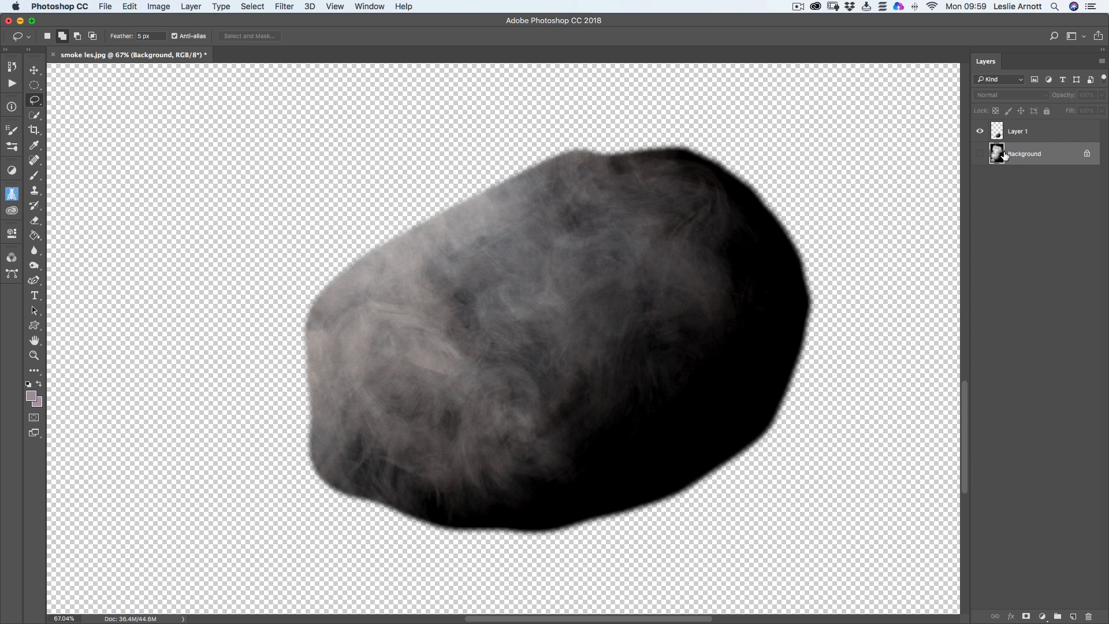
double_click(1001, 156)
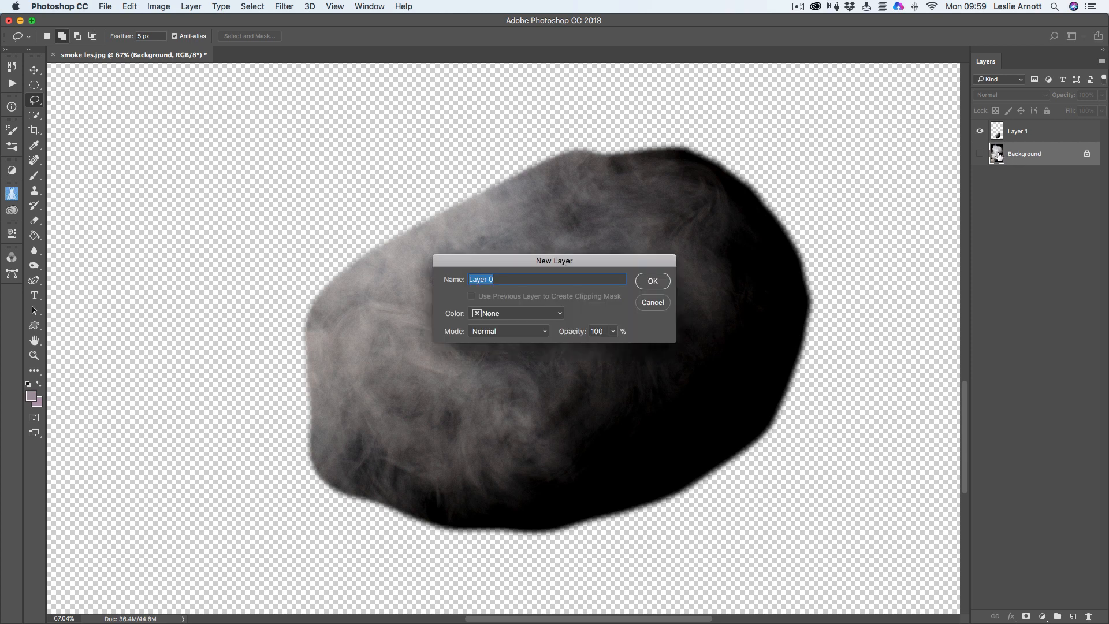
click(651, 282)
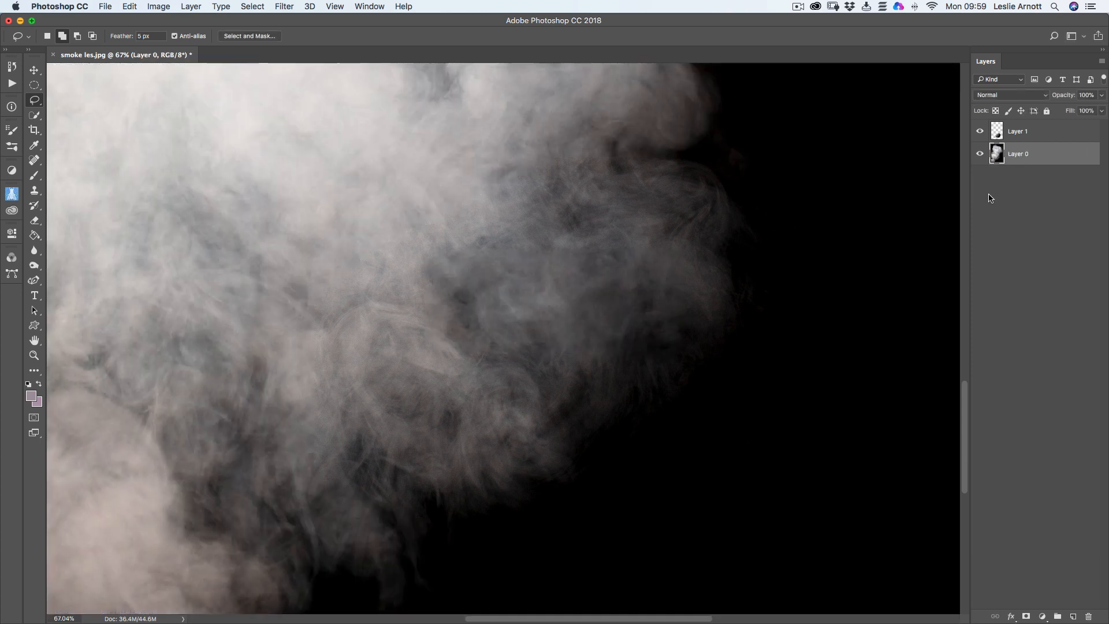
key(BackSpace)
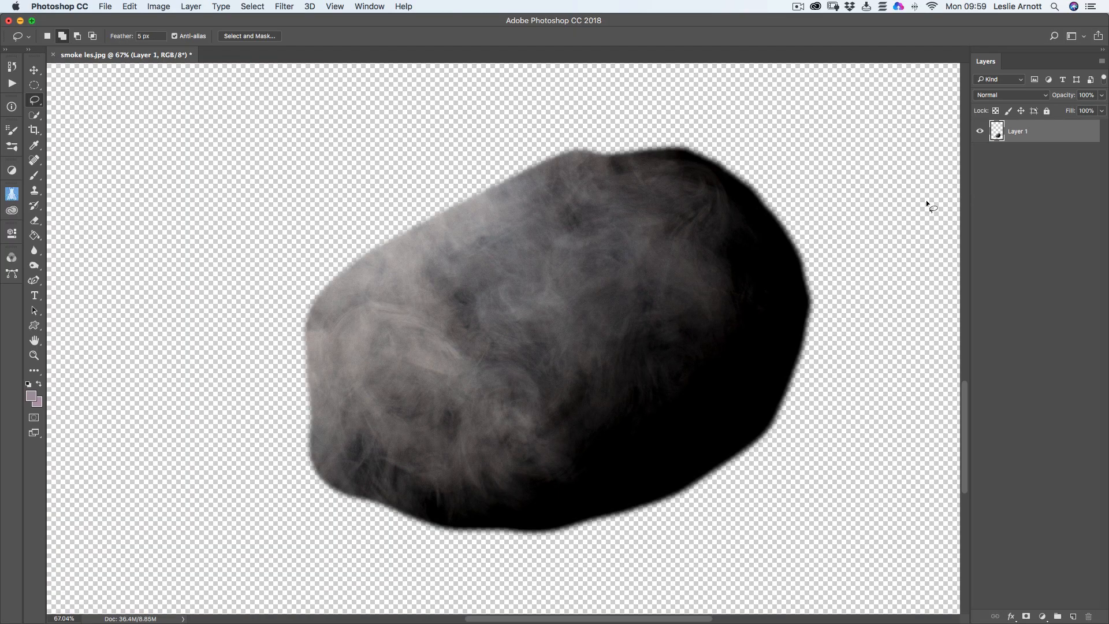
Step: Crop the canvas to a 1000 × 1000 cm square that contains the whole smoke piece in its lower part
double_click(35, 340)
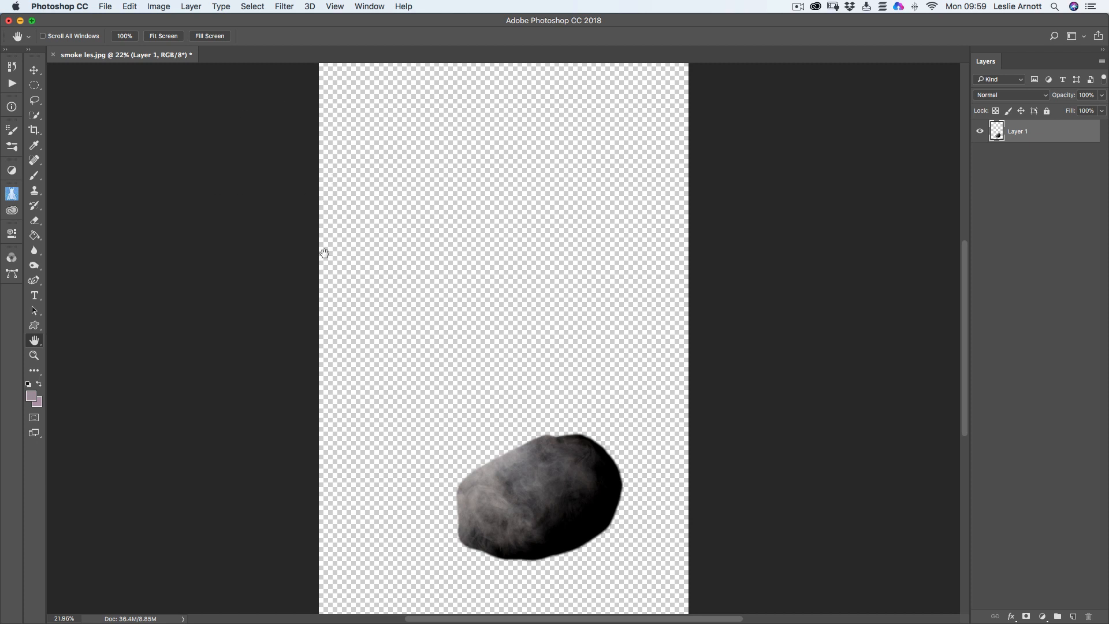
click(35, 130)
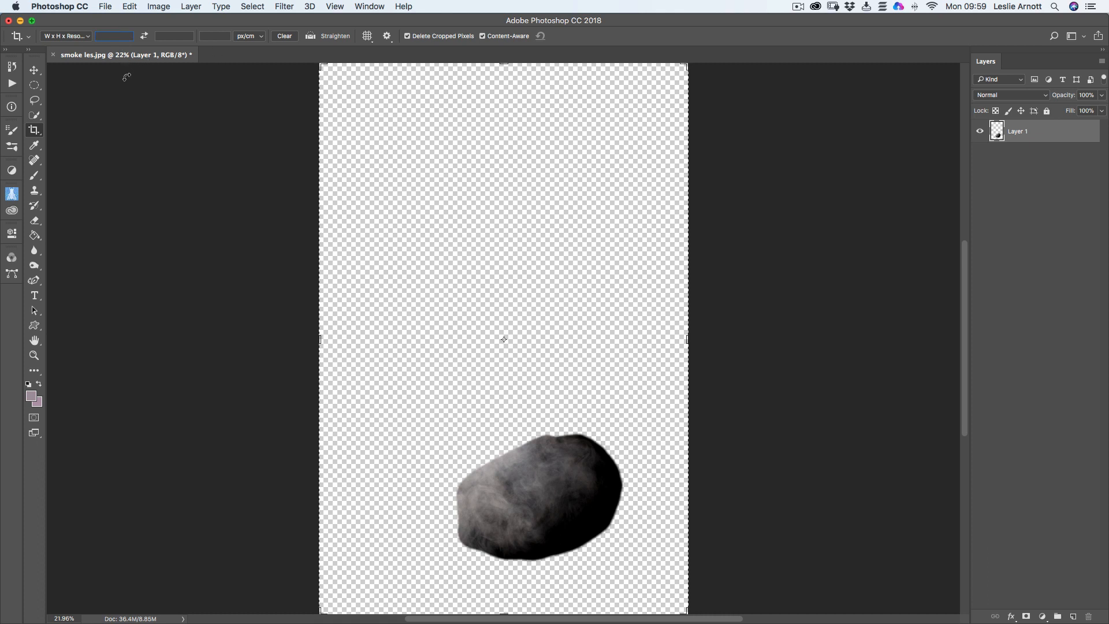
text(1000)
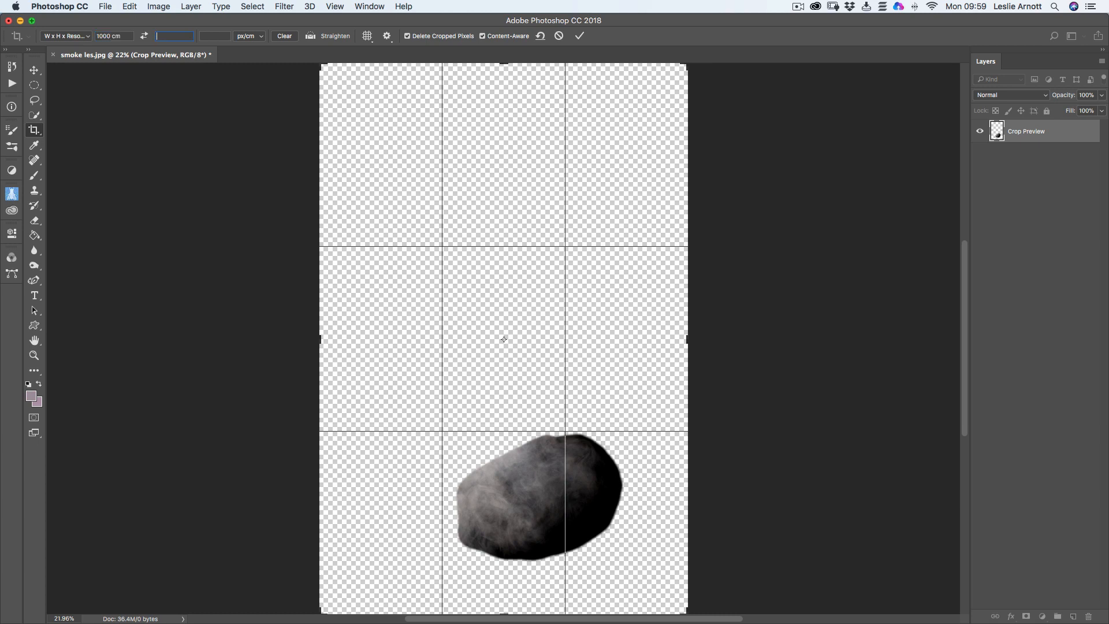
text(1000)
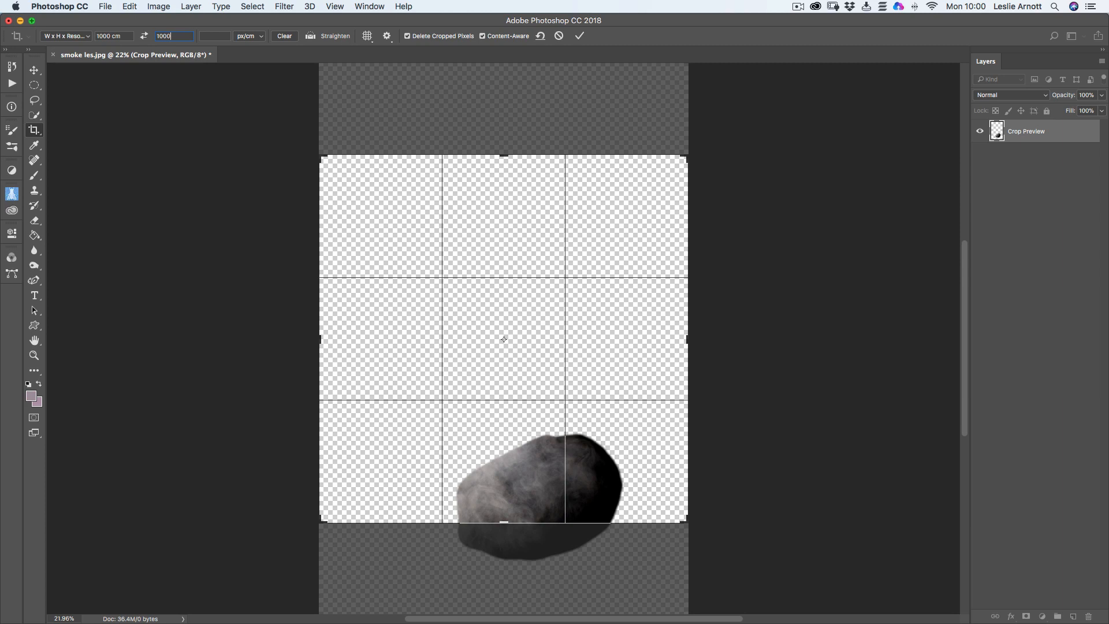
drag(573, 249, 571, 148)
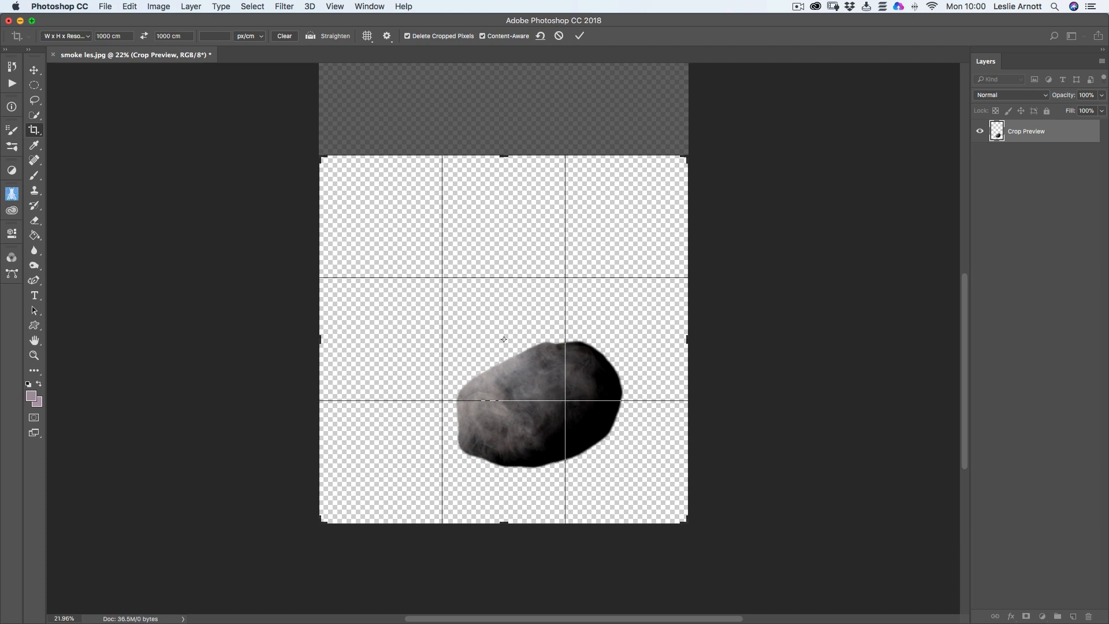
click(580, 36)
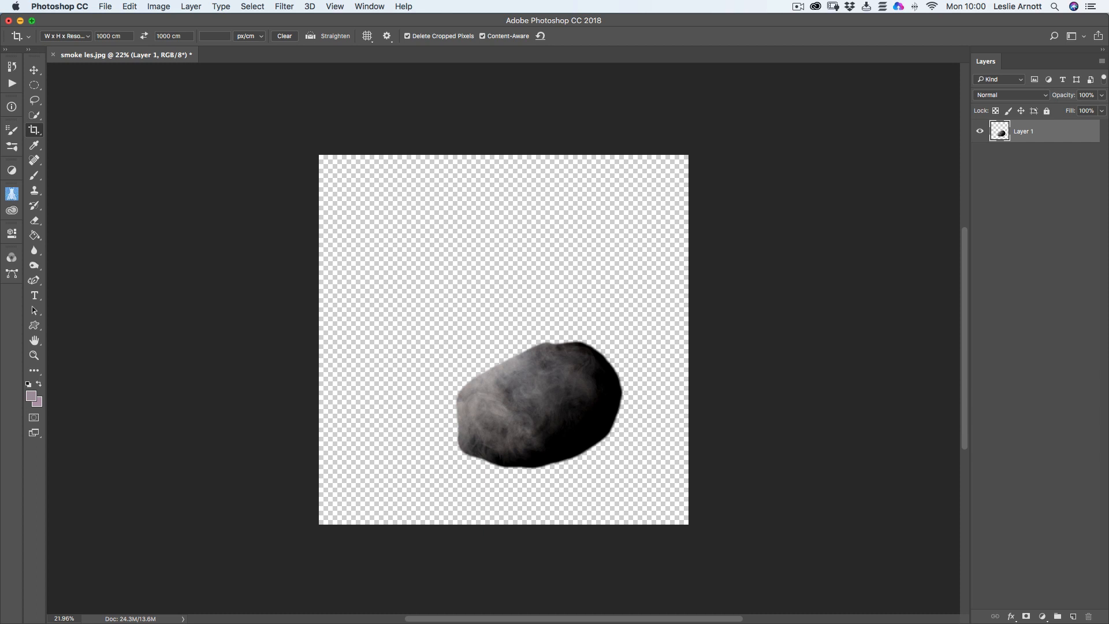
Step: Duplicate Layer 1 within smoke les.jpg as Layer 1 copy
right_click(1001, 135)
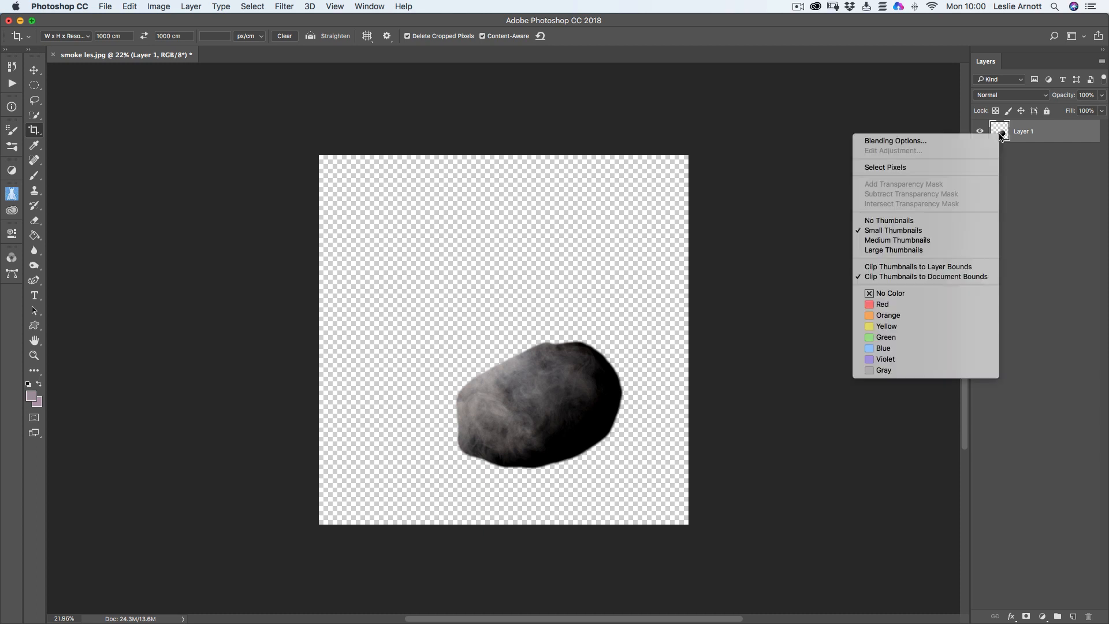
right_click(1044, 134)
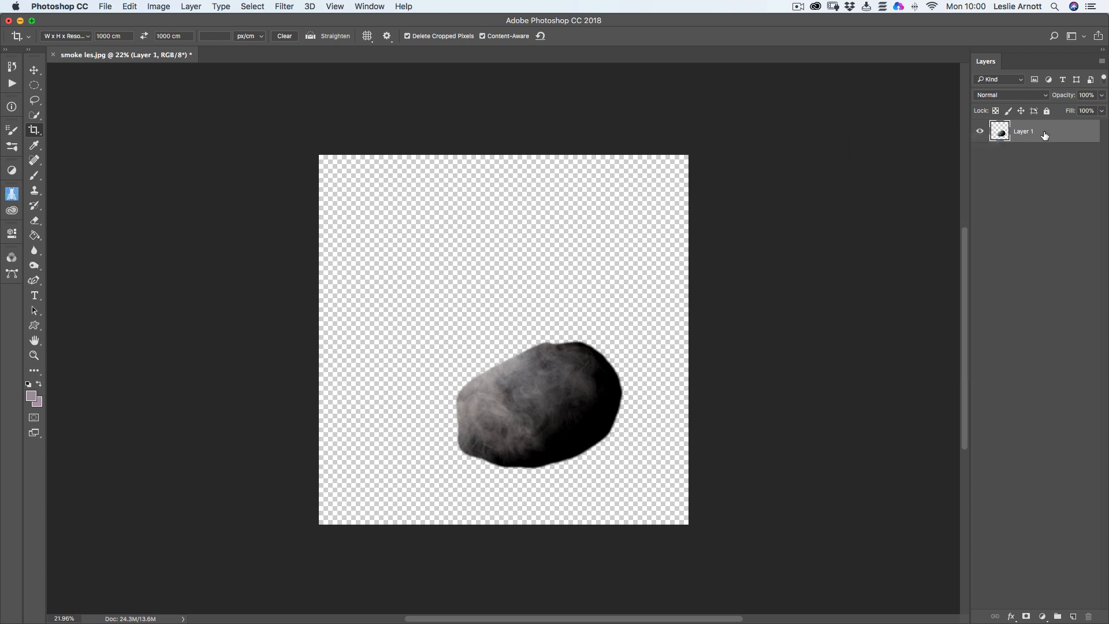
right_click(1045, 135)
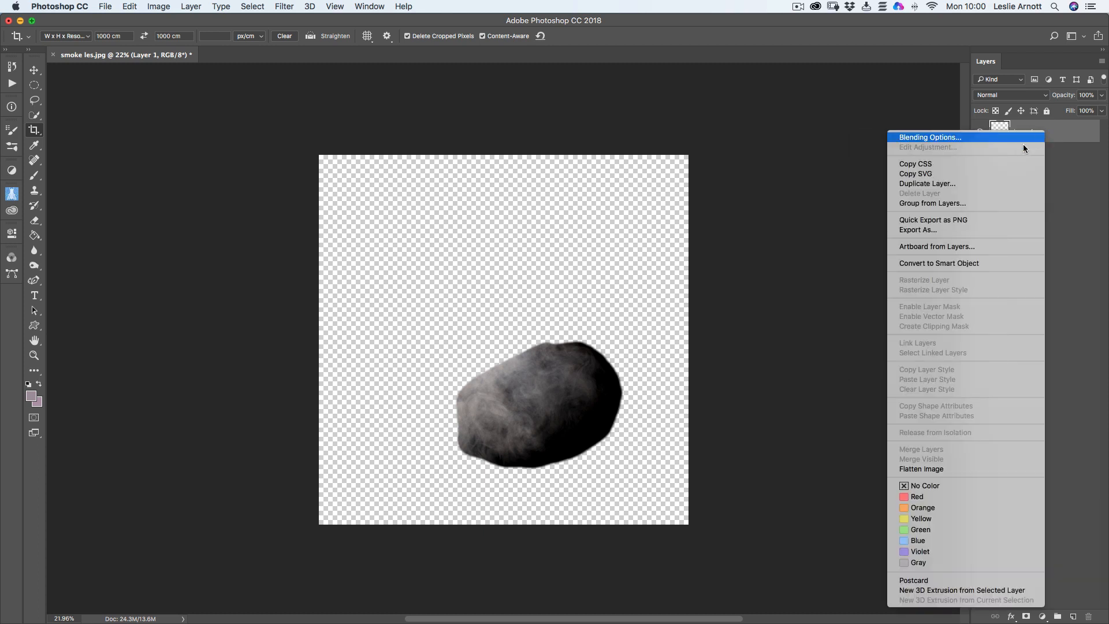
click(944, 183)
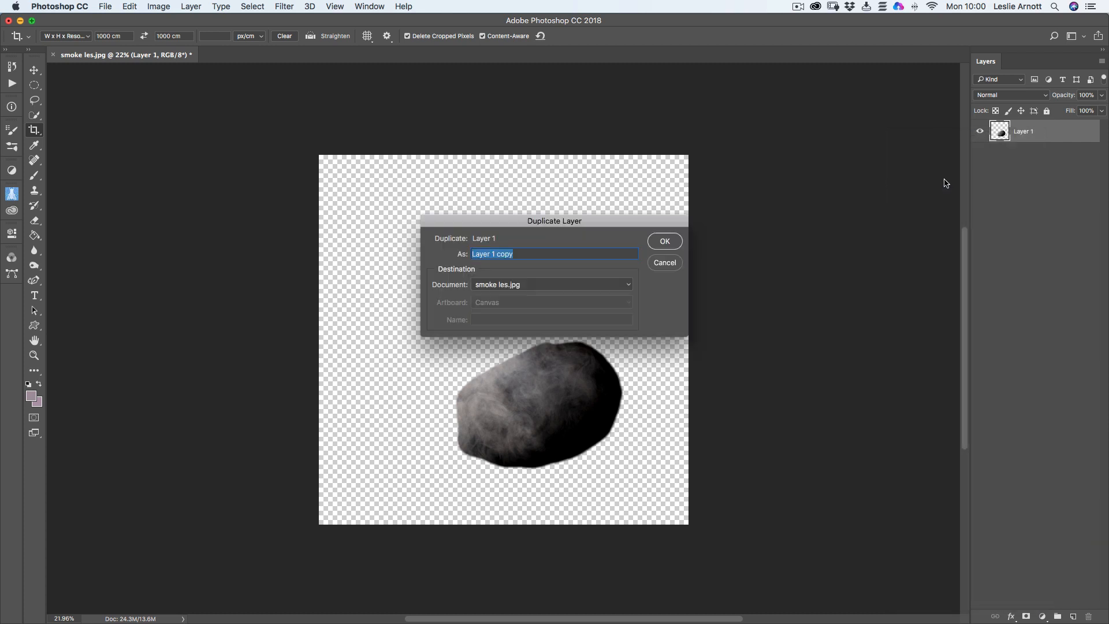
click(664, 241)
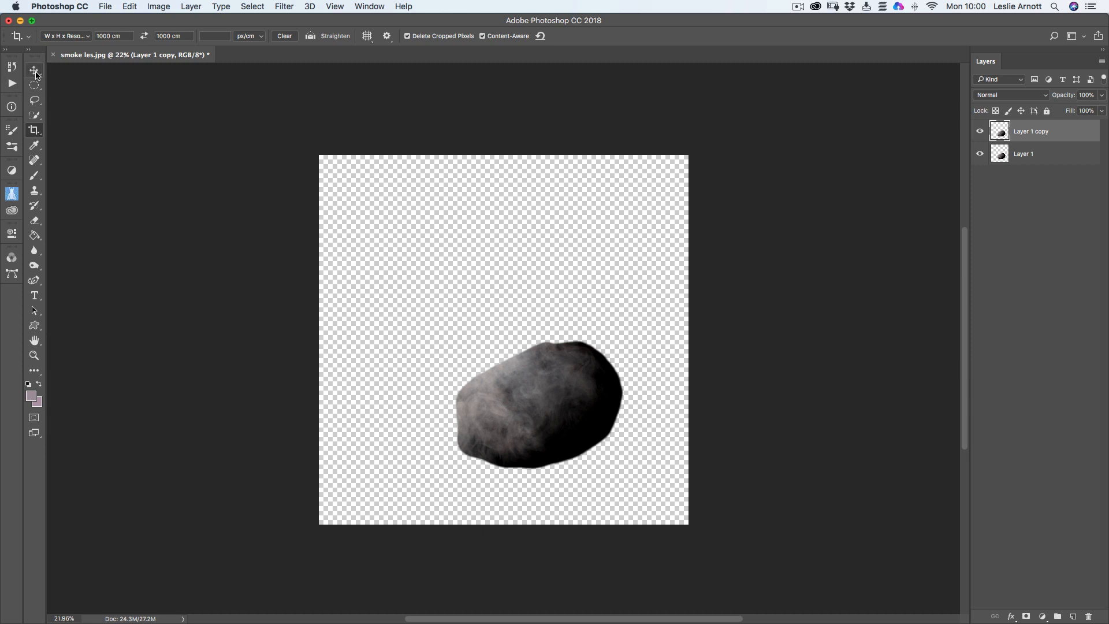
Step: Rotate the duplicated smoke piece about -57° and place it in the canvas's upper right, just above the original piece
click(34, 71)
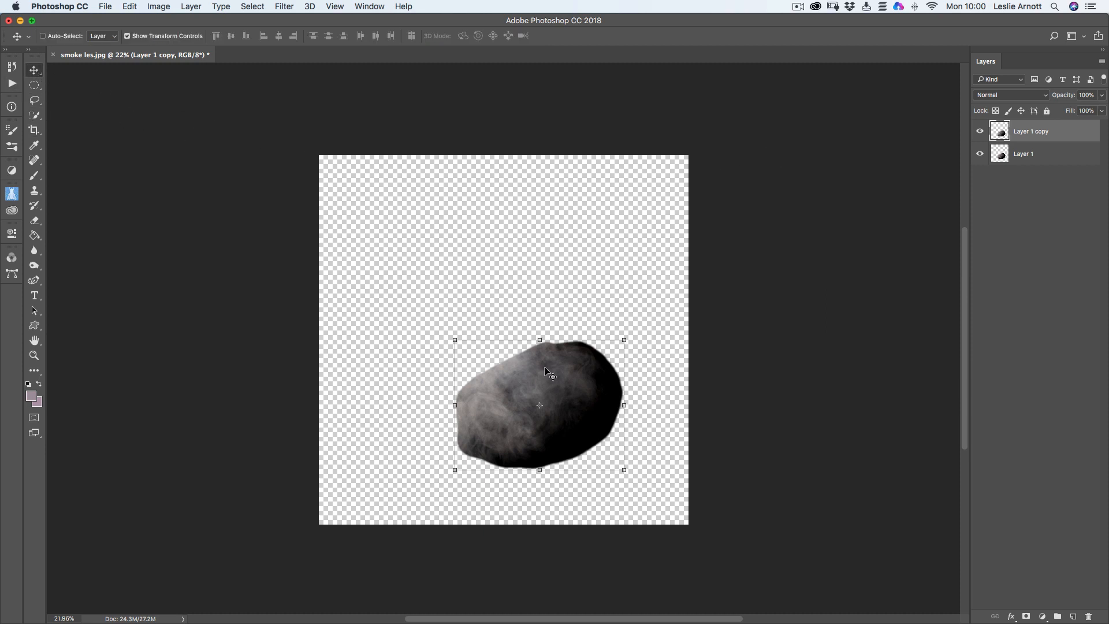
drag(546, 373, 462, 247)
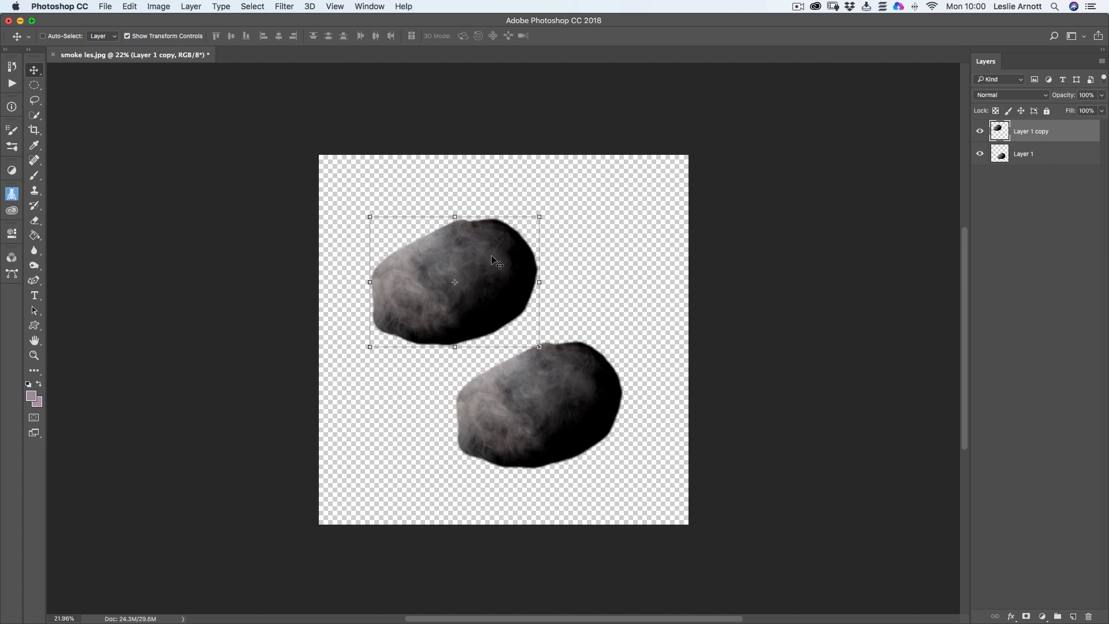
drag(494, 261, 506, 253)
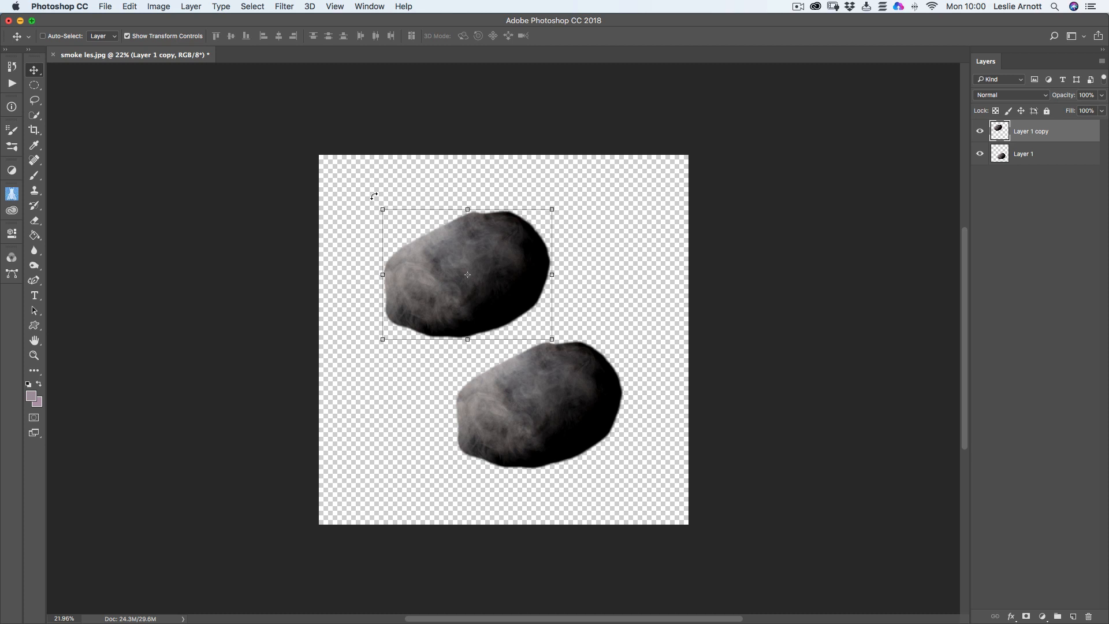
drag(369, 200, 380, 311)
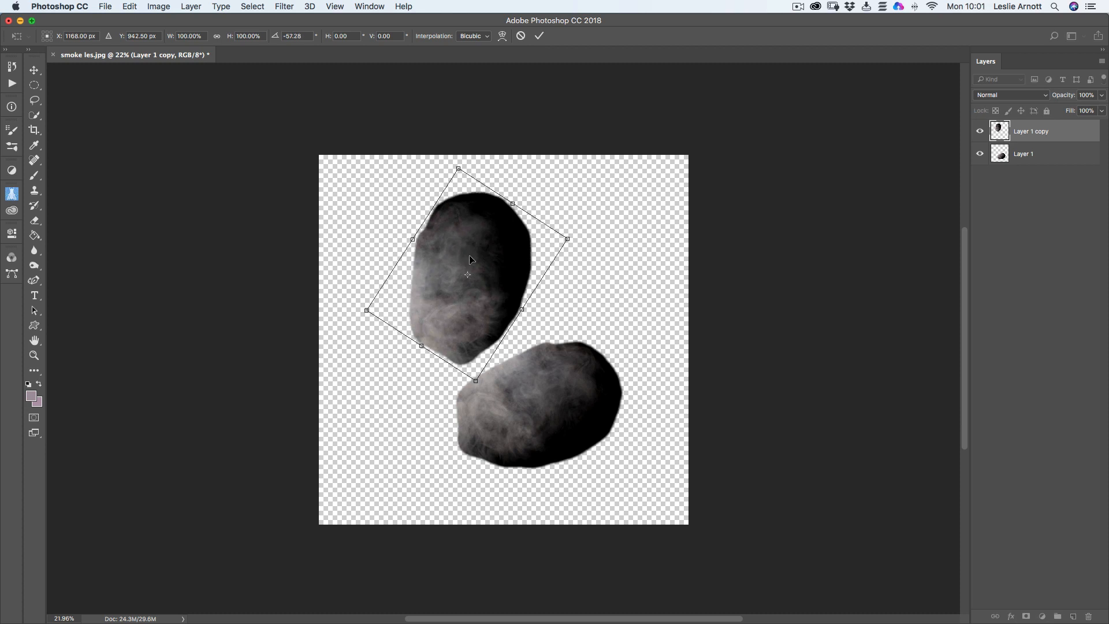
drag(473, 260, 606, 270)
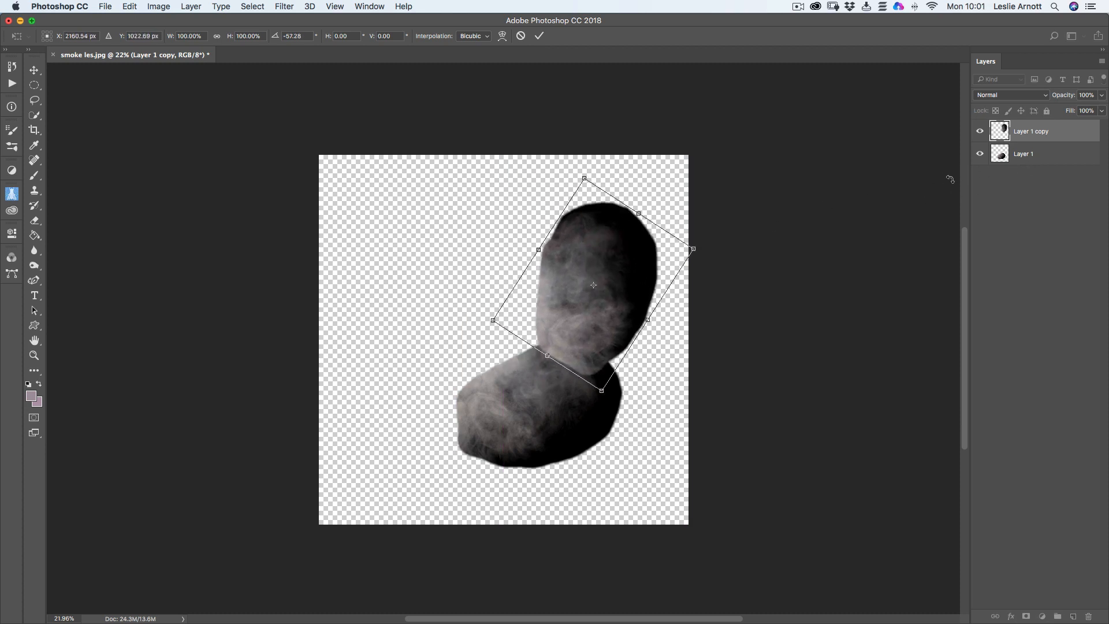
key(Return)
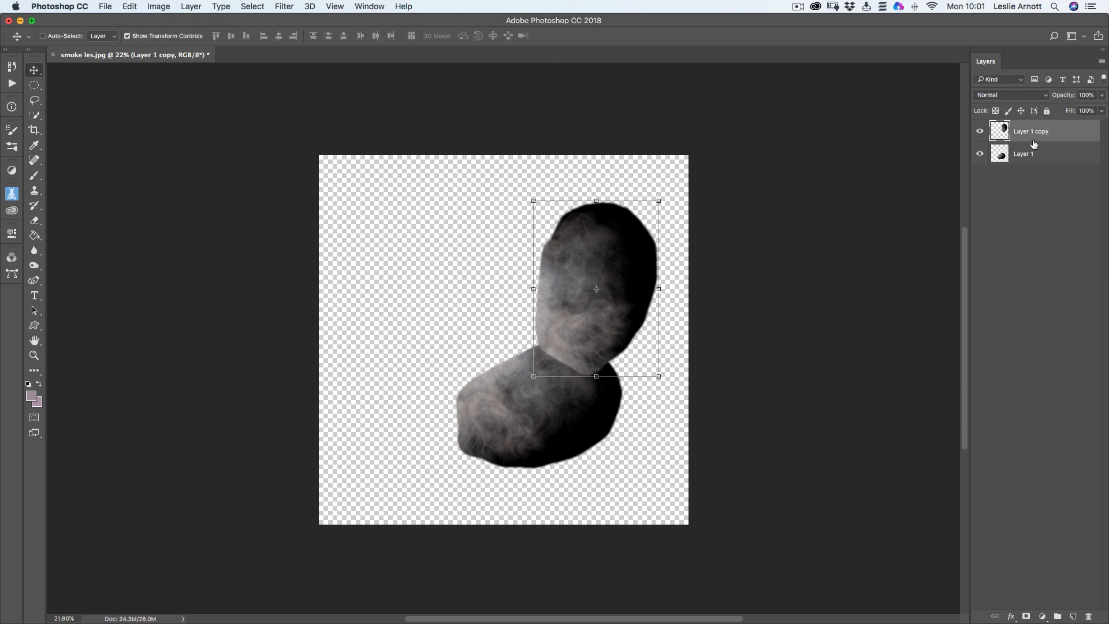
Step: Rotate the Layer 1 smoke piece about 132°, overlap it with the other piece, and enlarge it to about 115% width and 142% height
click(1017, 161)
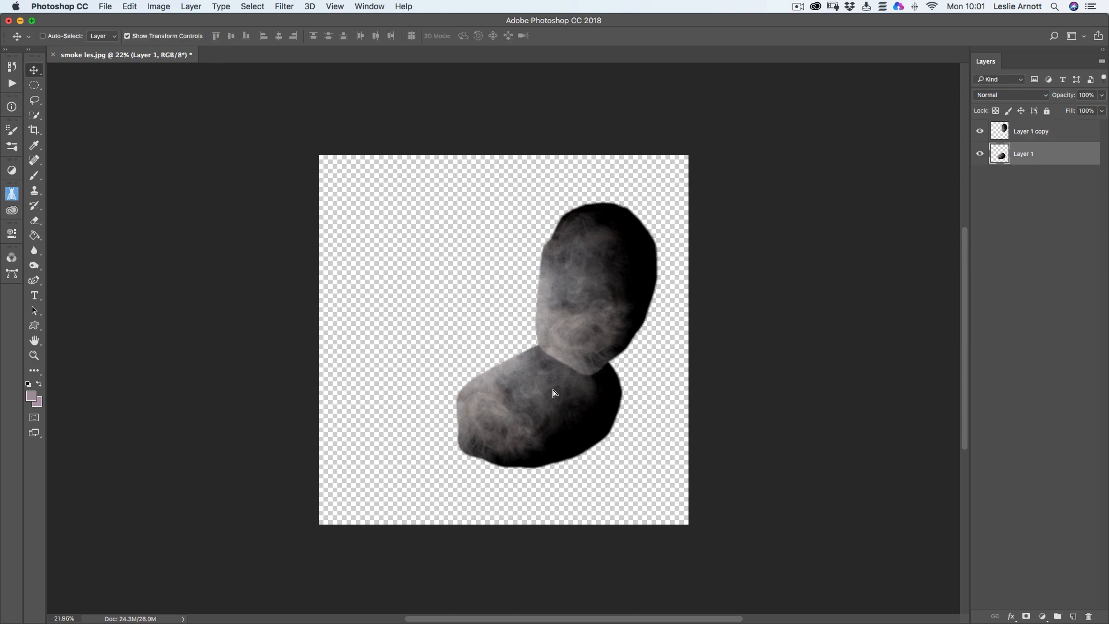
drag(553, 389, 439, 317)
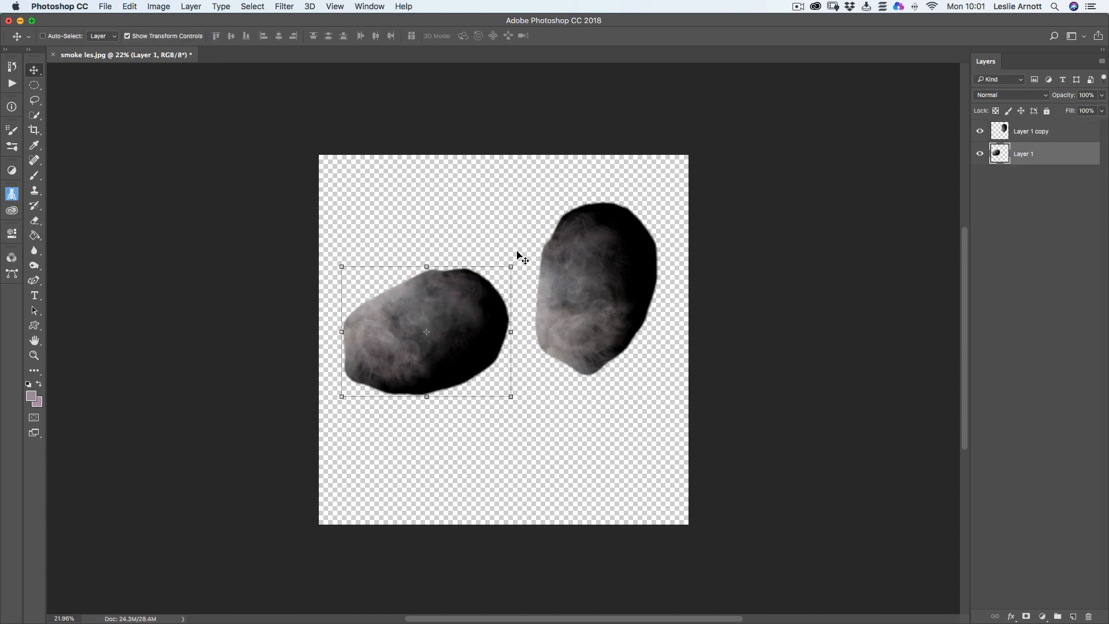
drag(522, 261, 432, 443)
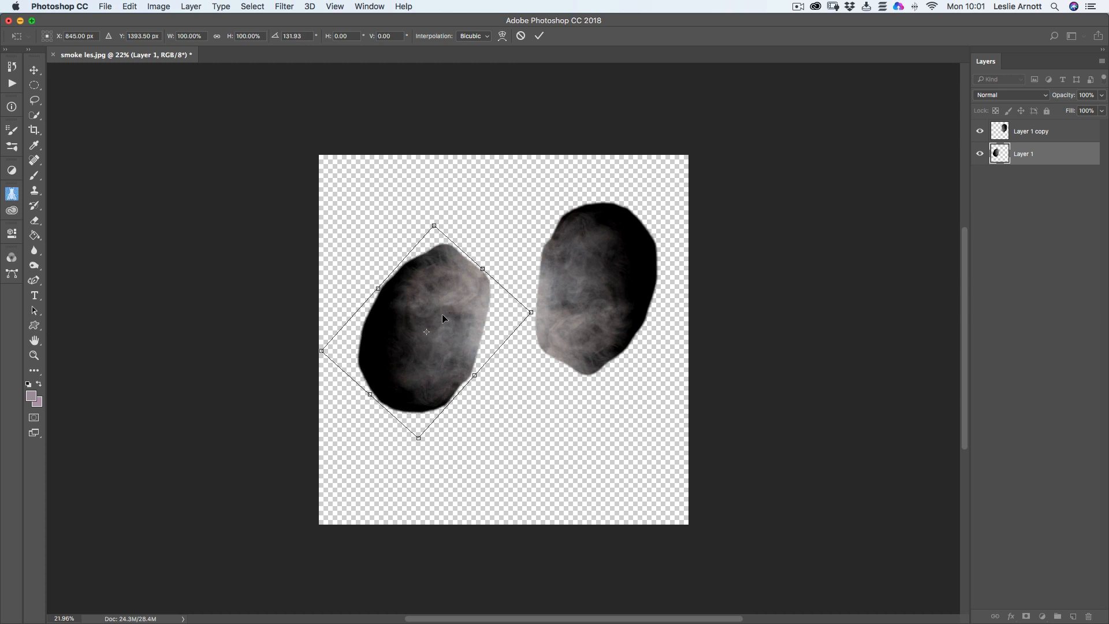
drag(442, 314, 532, 261)
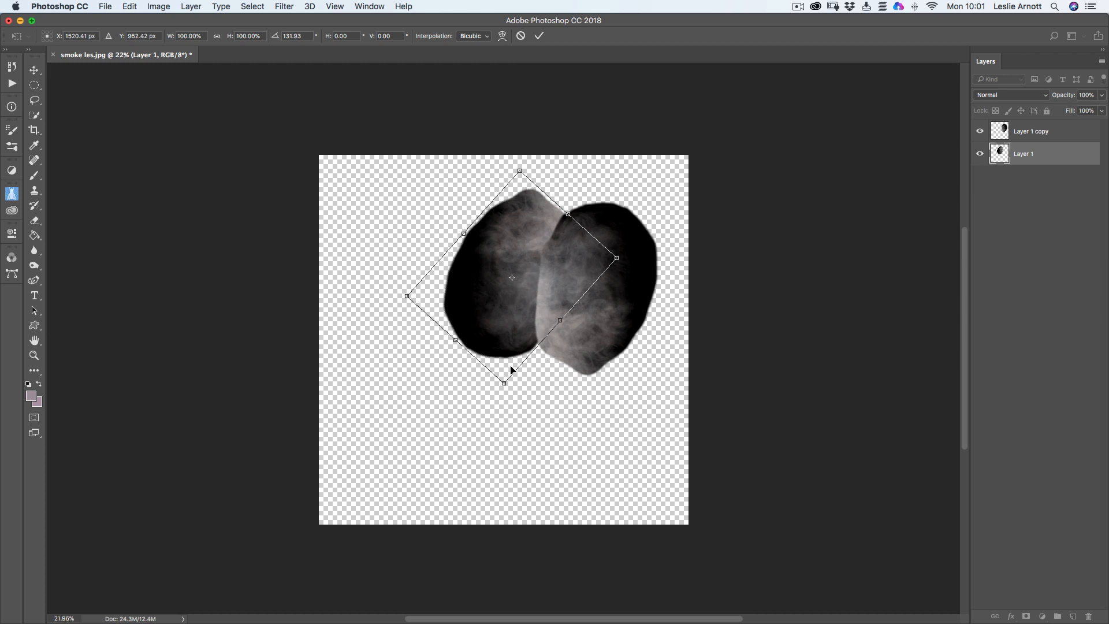
drag(506, 383, 541, 422)
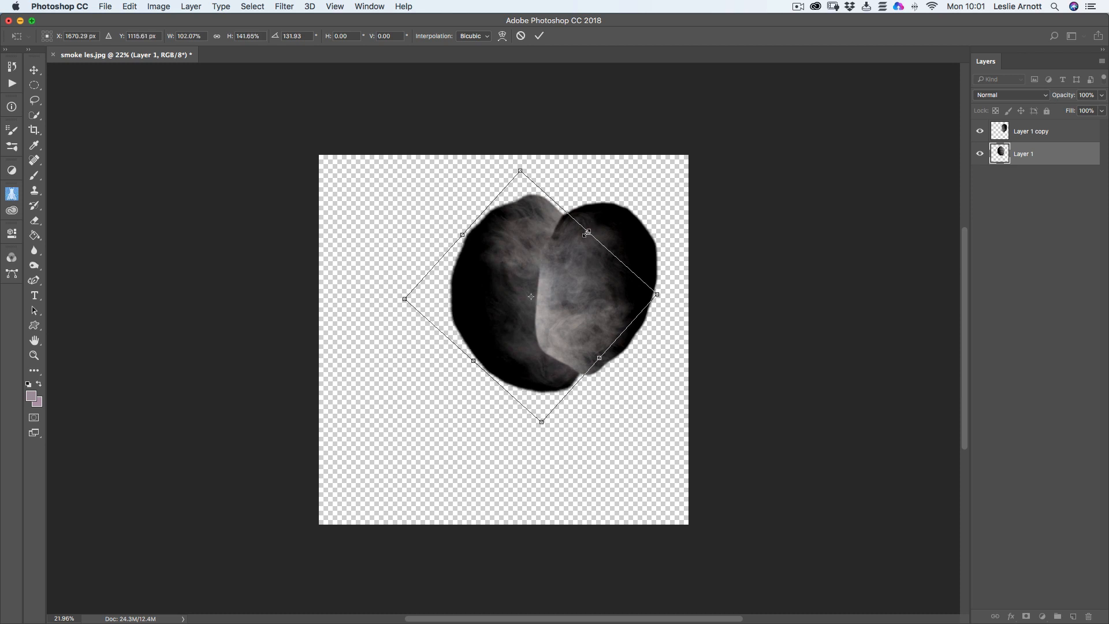
drag(587, 232, 603, 216)
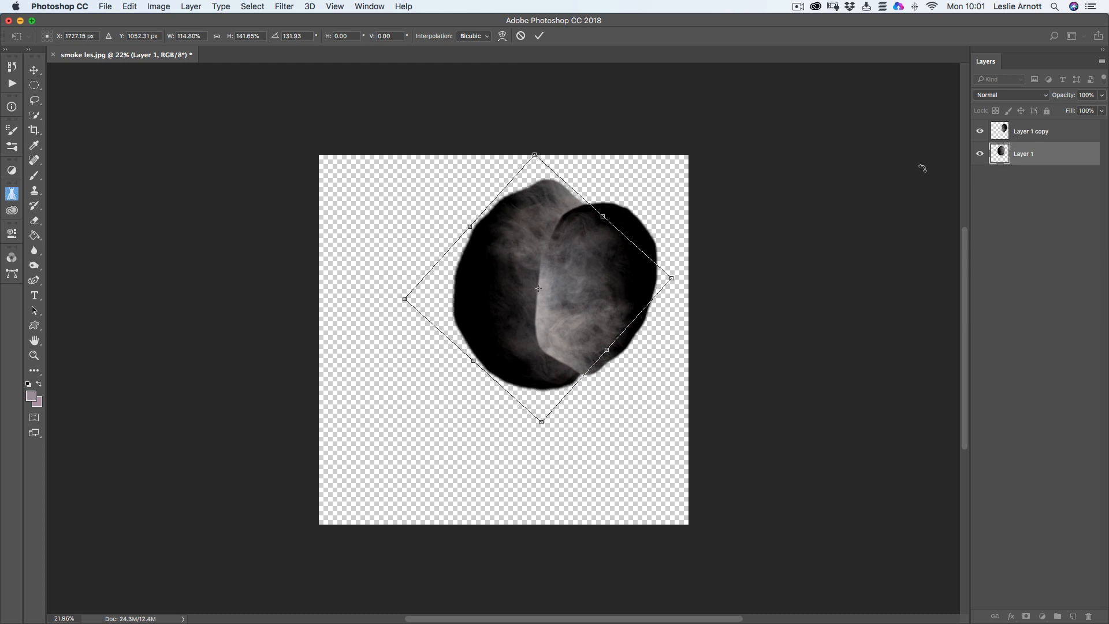
key(Return)
Step: Enlarge the Layer 1 copy smoke piece to about 130% width and 126% height, keeping it overlapping Layer 1
click(1020, 132)
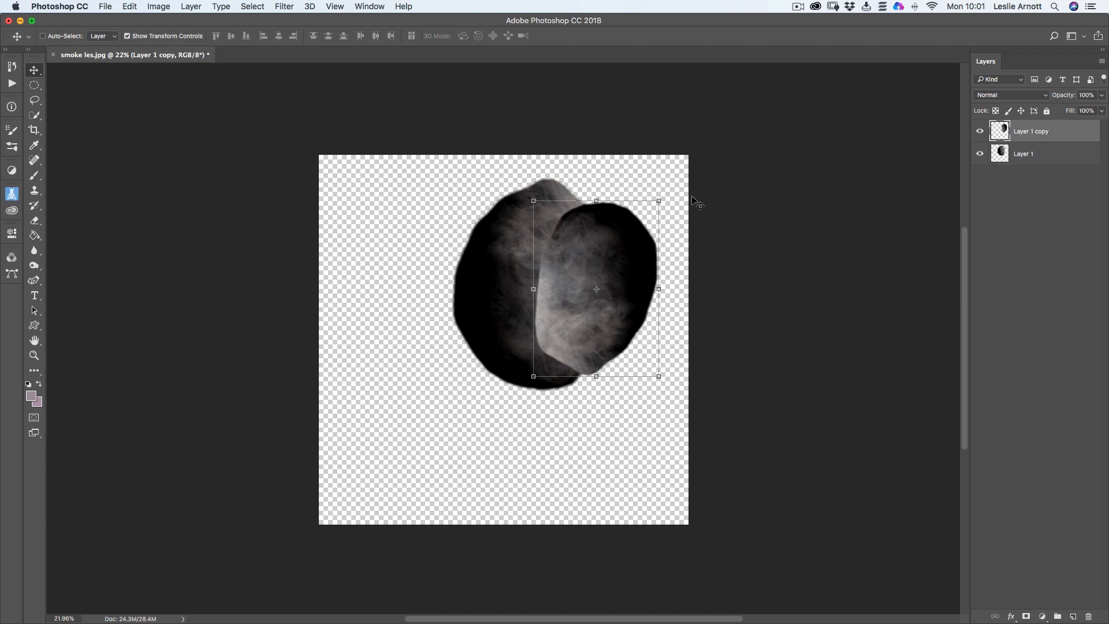
drag(667, 186, 667, 176)
drag(530, 376, 503, 398)
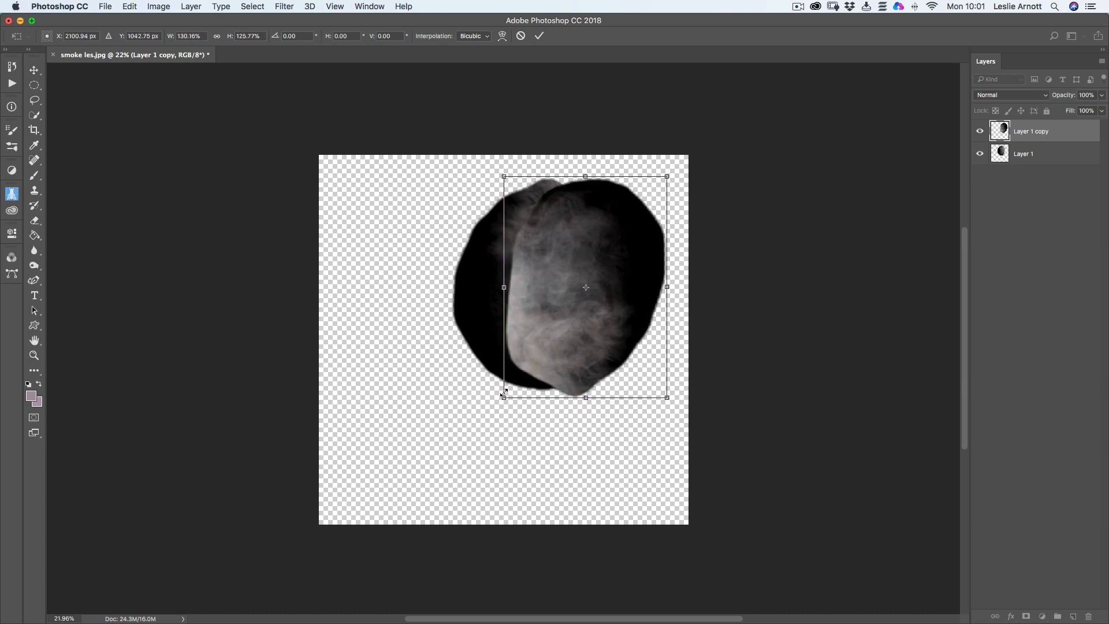
key(Return)
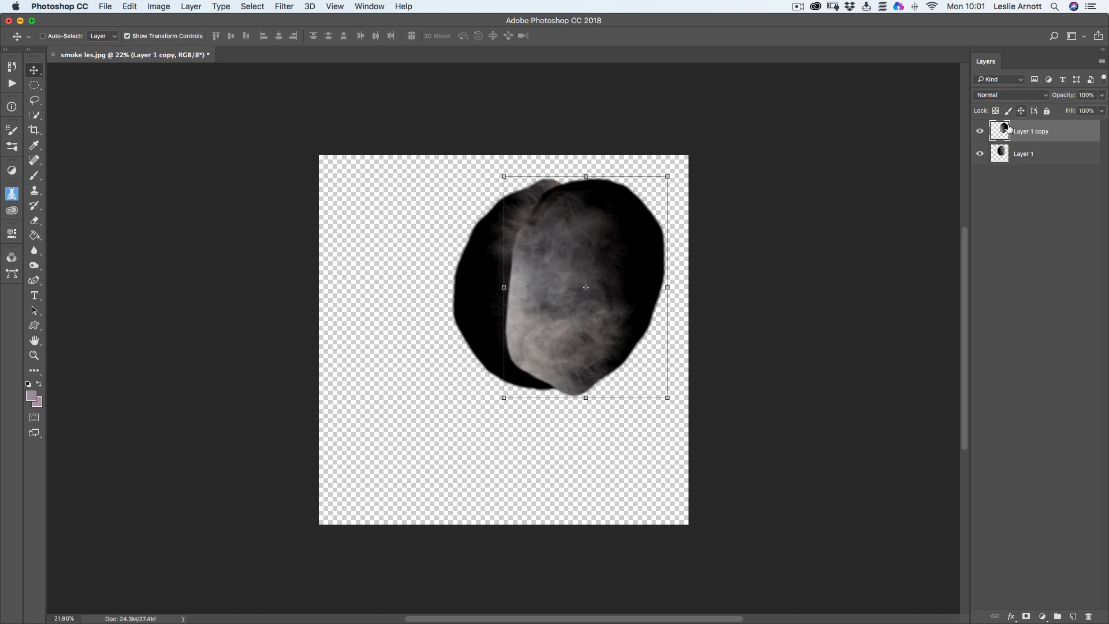
Step: Move Layer 1 and Layer 1 copy together toward the canvas's upper left and enlarge them to nearly fill the canvas
shift+click(1021, 154)
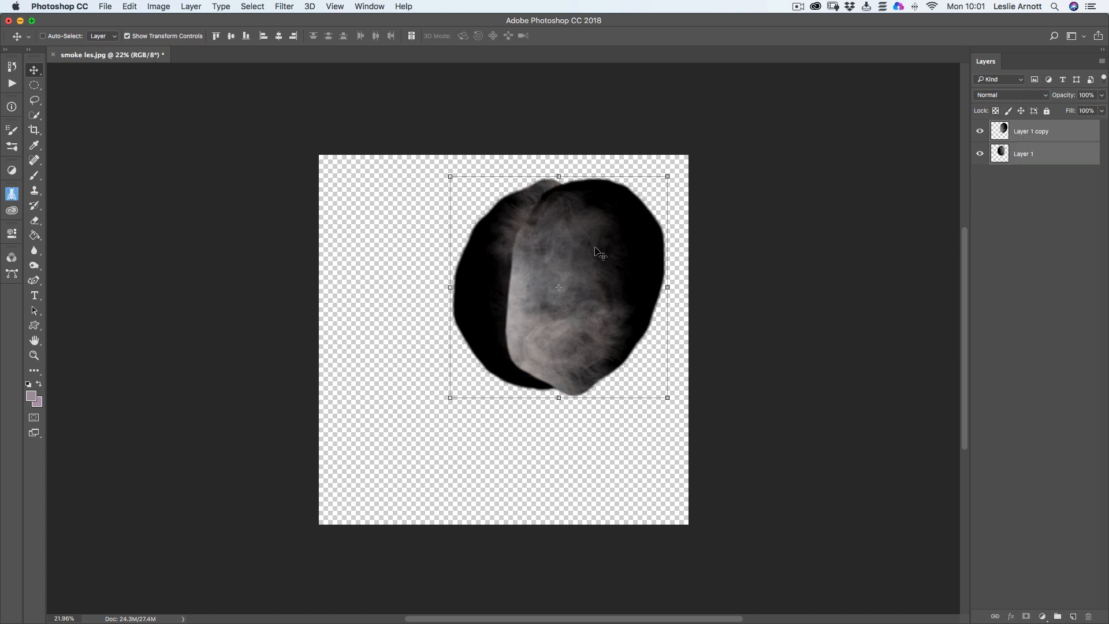
drag(595, 247, 483, 250)
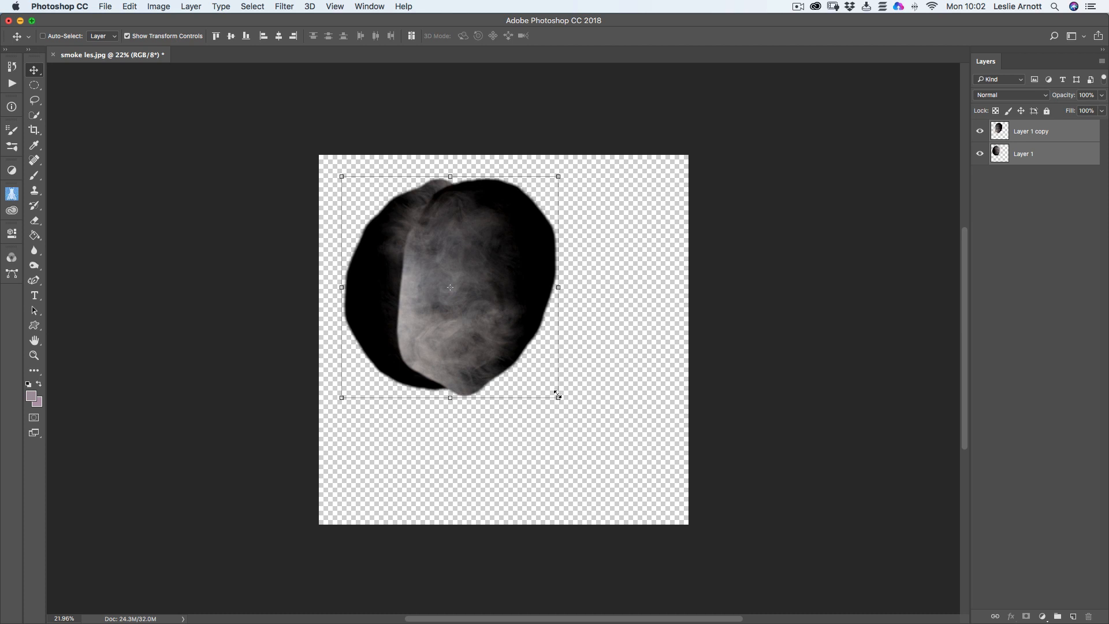
drag(557, 396, 694, 477)
drag(341, 176, 319, 166)
key(Return)
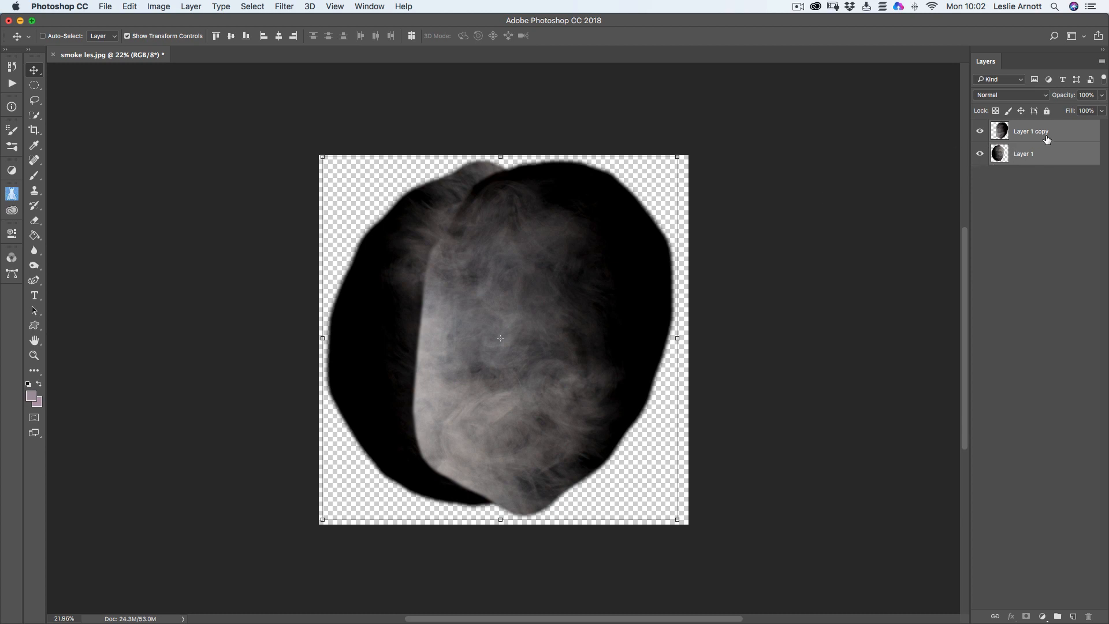
click(1011, 220)
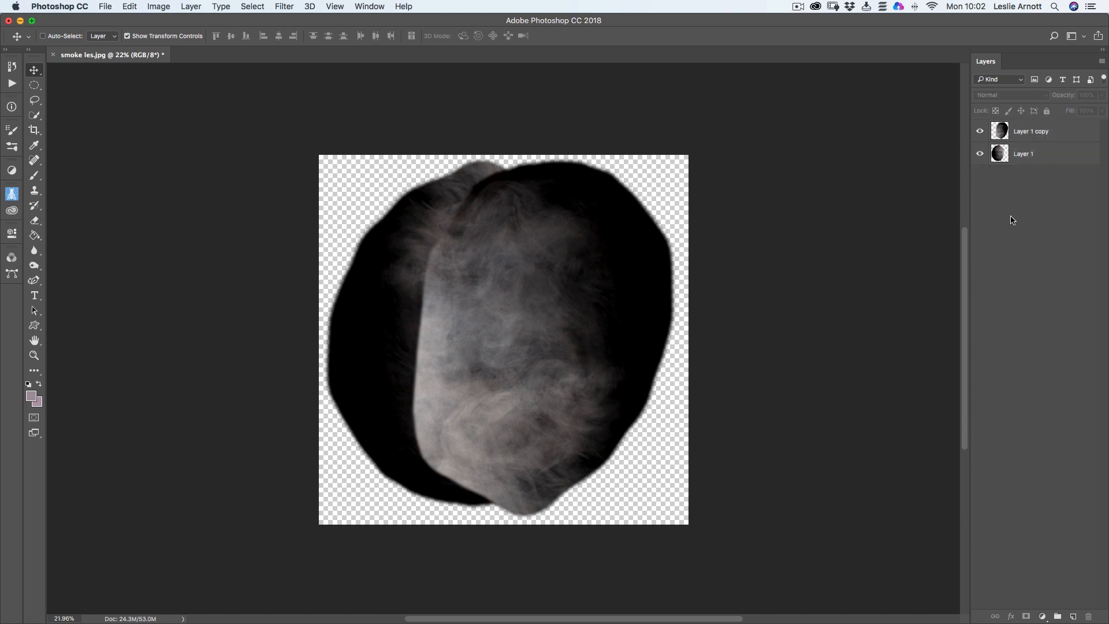
Step: Add a layer mask to Layer 1 copy and ready the Brush tool with a soft tip at 0% hardness
click(1038, 134)
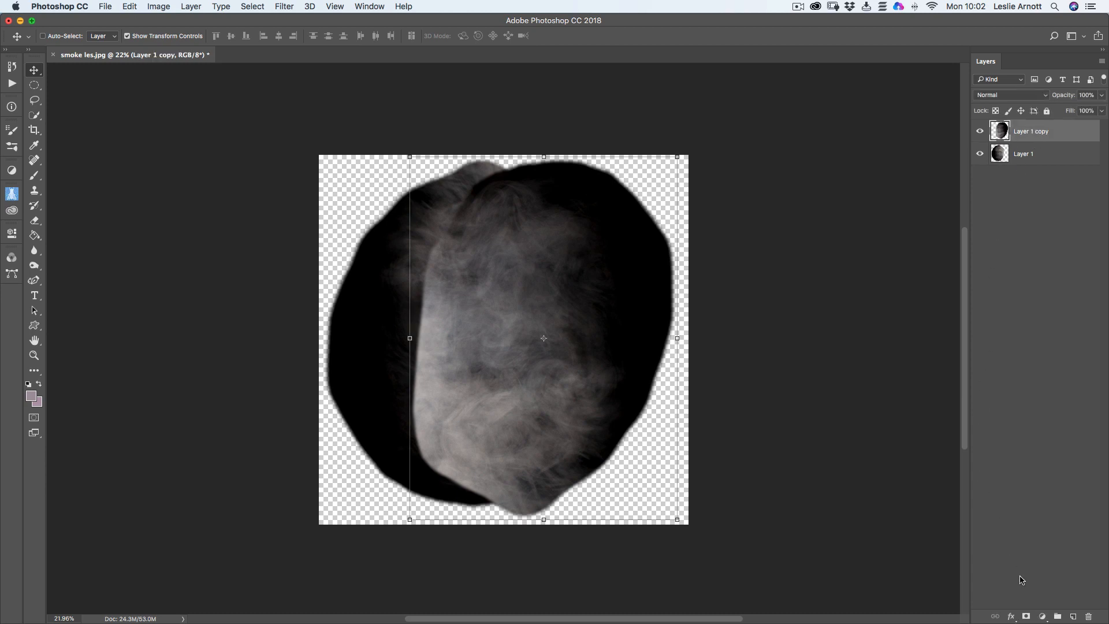
click(1027, 616)
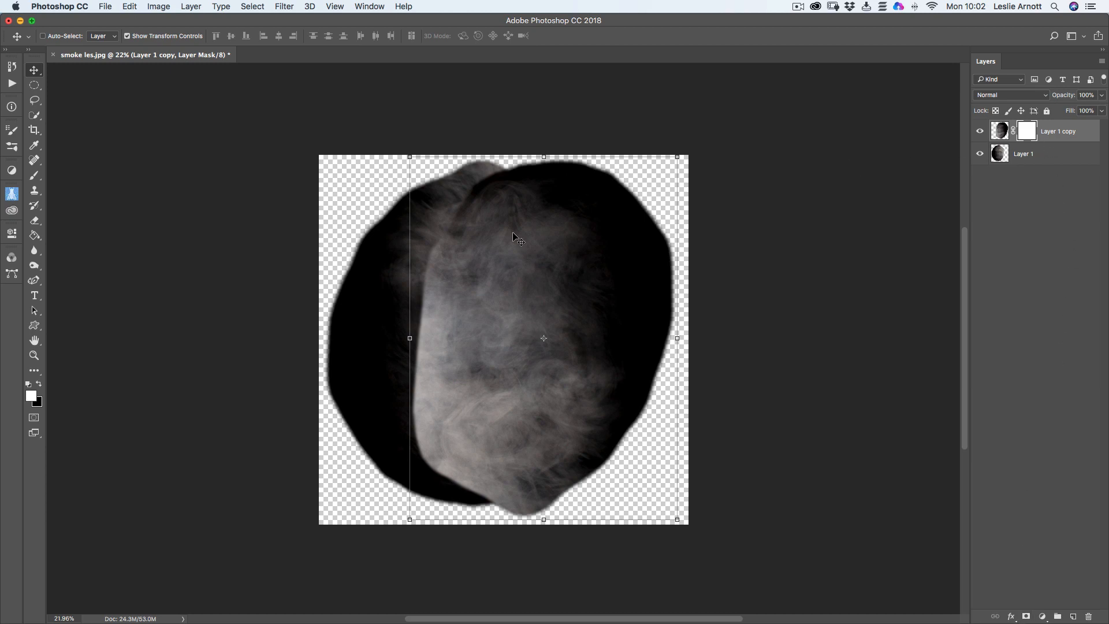
click(34, 178)
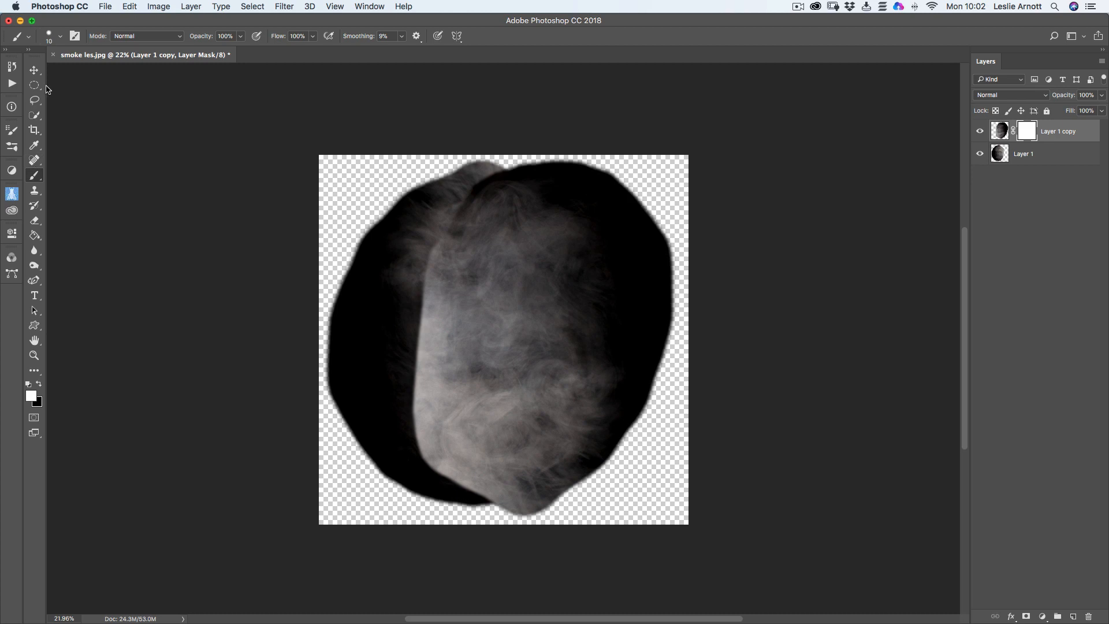
click(62, 38)
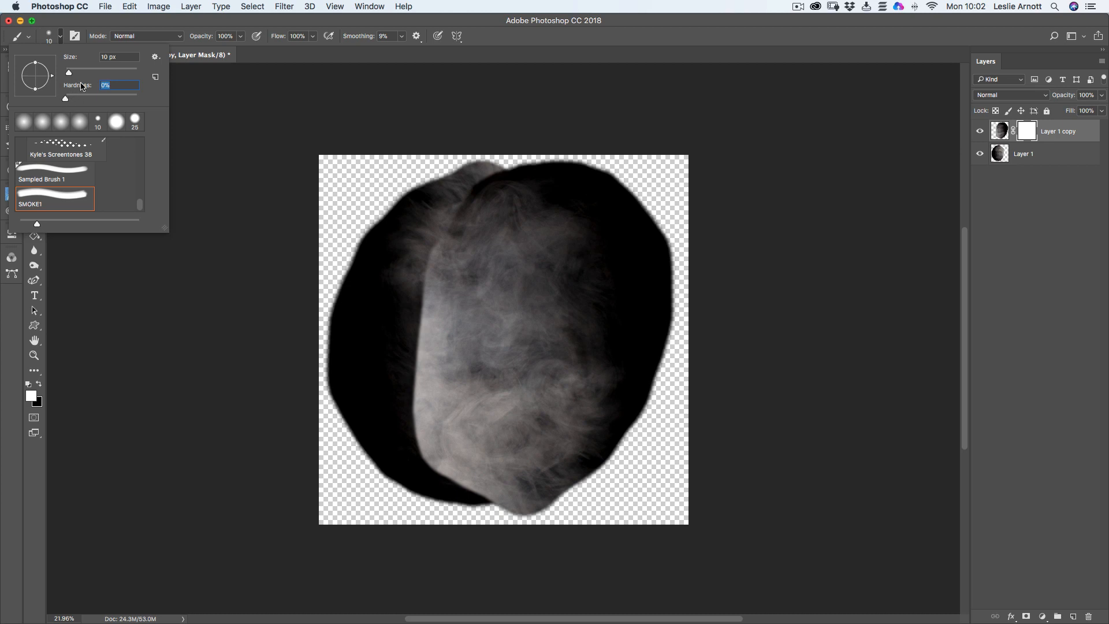
click(572, 42)
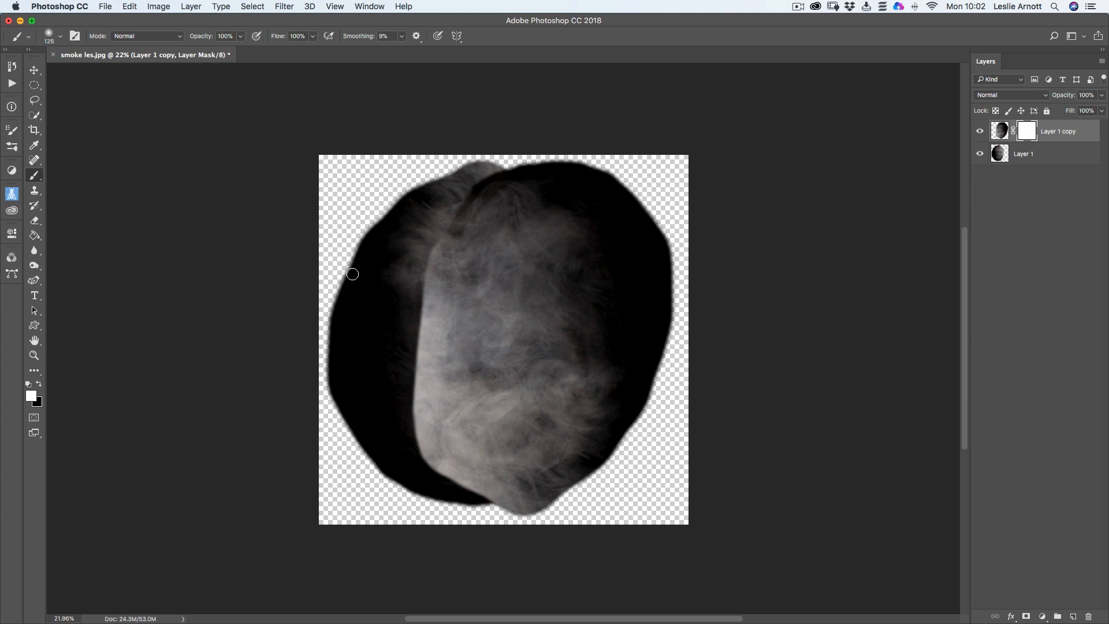
Step: Paint black on Layer 1 copy's mask with a 500 px brush, blending its inner edge into Layer 1 and fading its top and lower-right edges
key(bracketright)
key(bracketright)
key(bracketright)
key(bracketright)
key(bracketright)
key(bracketright)
key(bracketright)
click(458, 228)
mouse_move(457, 228)
mouse_down()
mouse_move(426, 274)
mouse_move(437, 307)
mouse_move(444, 288)
mouse_move(434, 315)
mouse_move(417, 313)
mouse_move(431, 306)
mouse_move(445, 323)
mouse_move(447, 353)
mouse_move(397, 381)
mouse_move(397, 346)
mouse_move(408, 323)
mouse_move(397, 401)
mouse_move(424, 471)
mouse_move(398, 449)
mouse_move(478, 514)
mouse_move(532, 509)
mouse_move(523, 527)
mouse_move(512, 524)
mouse_move(592, 490)
mouse_move(665, 405)
mouse_move(675, 373)
mouse_up()
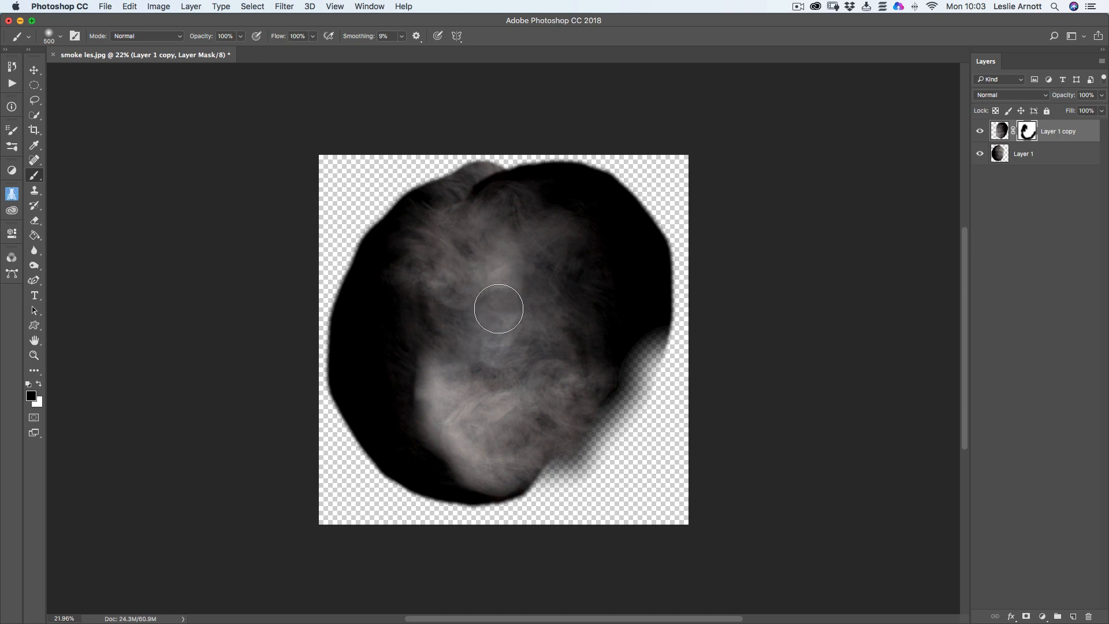
drag(487, 373, 488, 376)
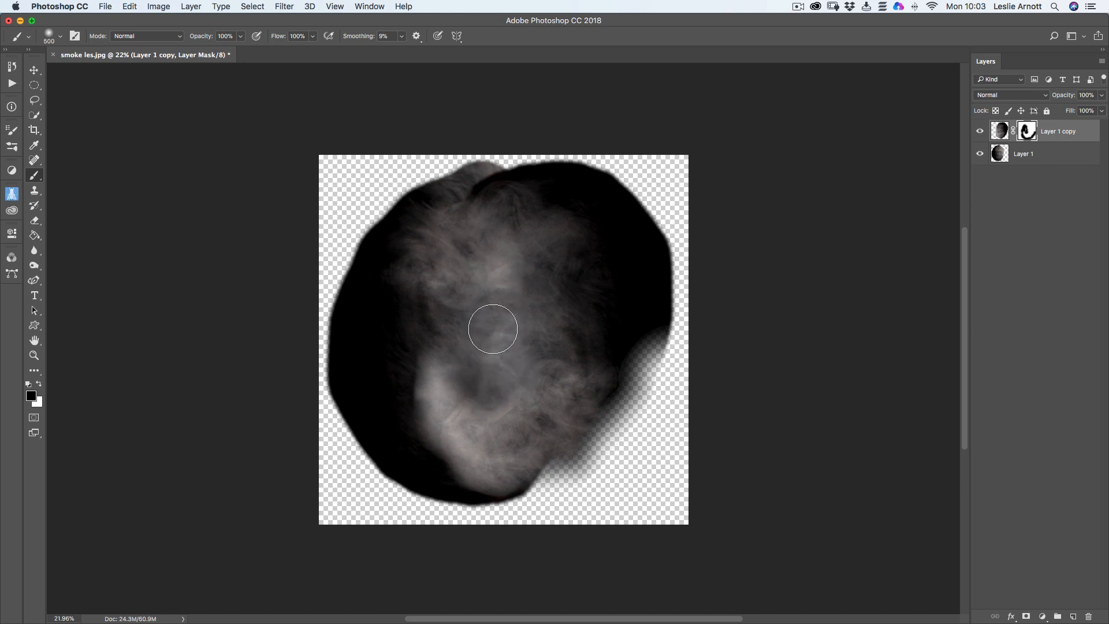
mouse_move(509, 286)
mouse_down()
mouse_move(529, 349)
mouse_move(507, 336)
mouse_move(517, 286)
mouse_move(485, 262)
mouse_move(473, 197)
mouse_move(480, 176)
mouse_move(526, 170)
mouse_up()
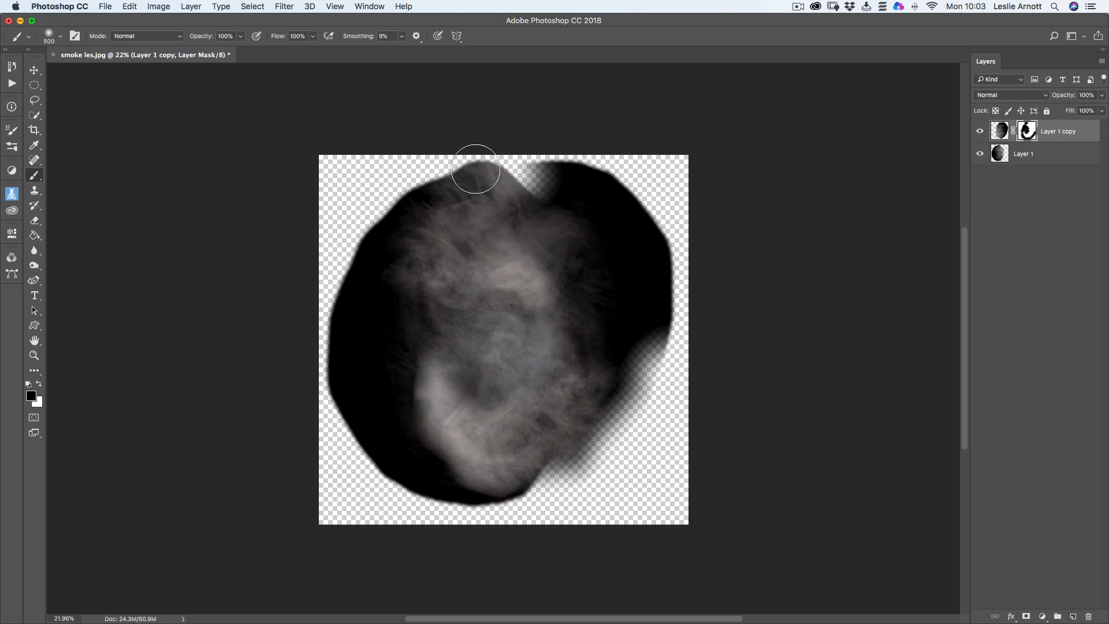
click(555, 154)
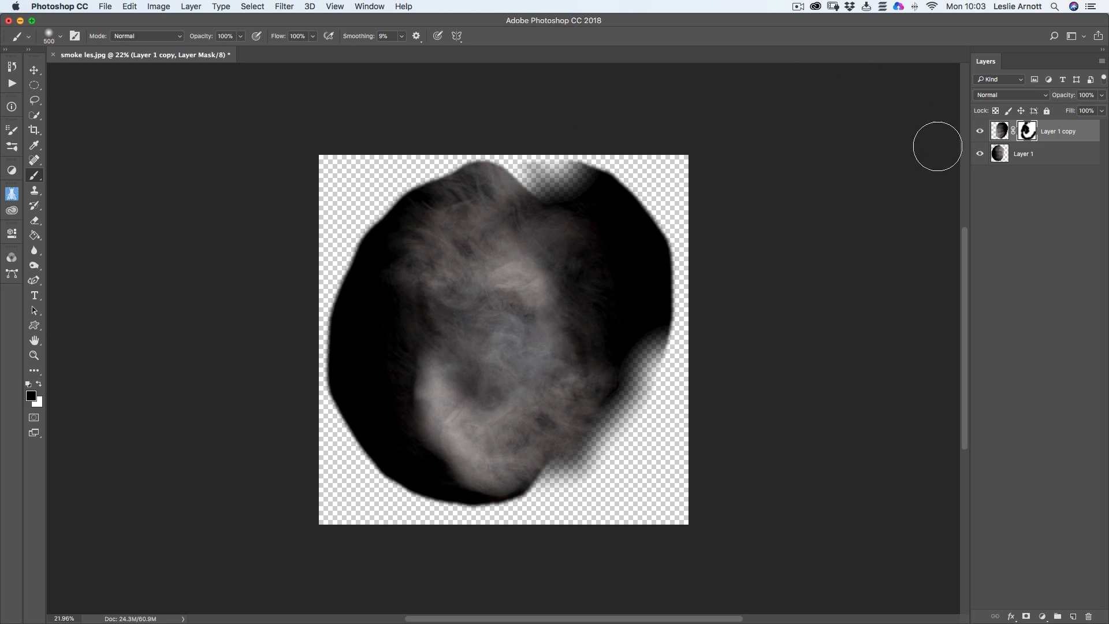
Step: Add a layer mask to Layer 1 and paint black along its upper and lower-left outer edges to fade them
click(1001, 137)
click(1000, 156)
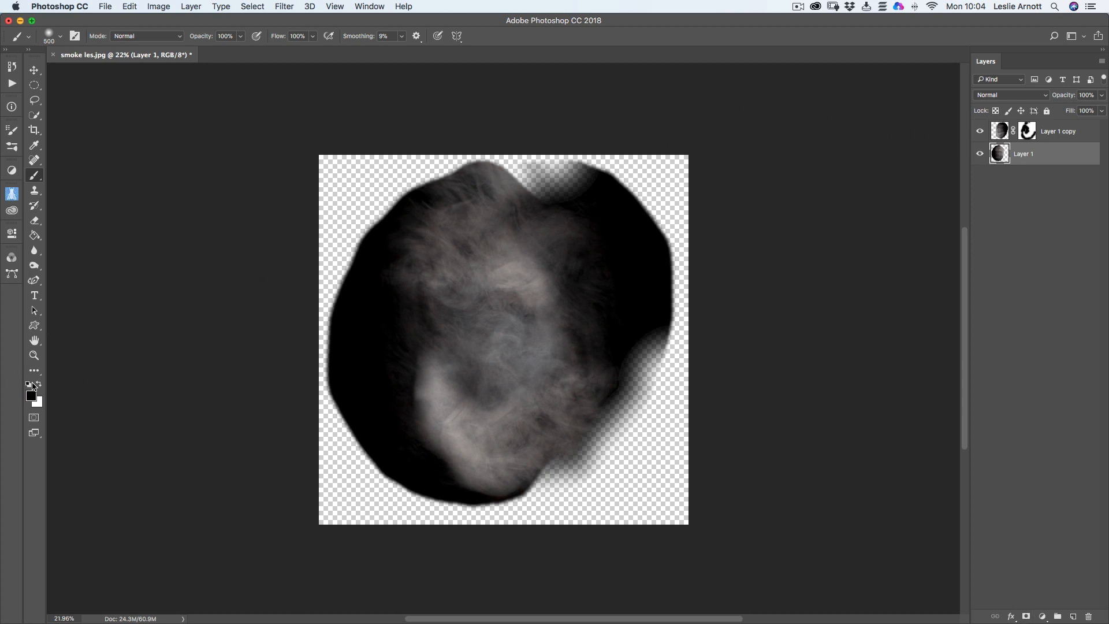
click(1026, 617)
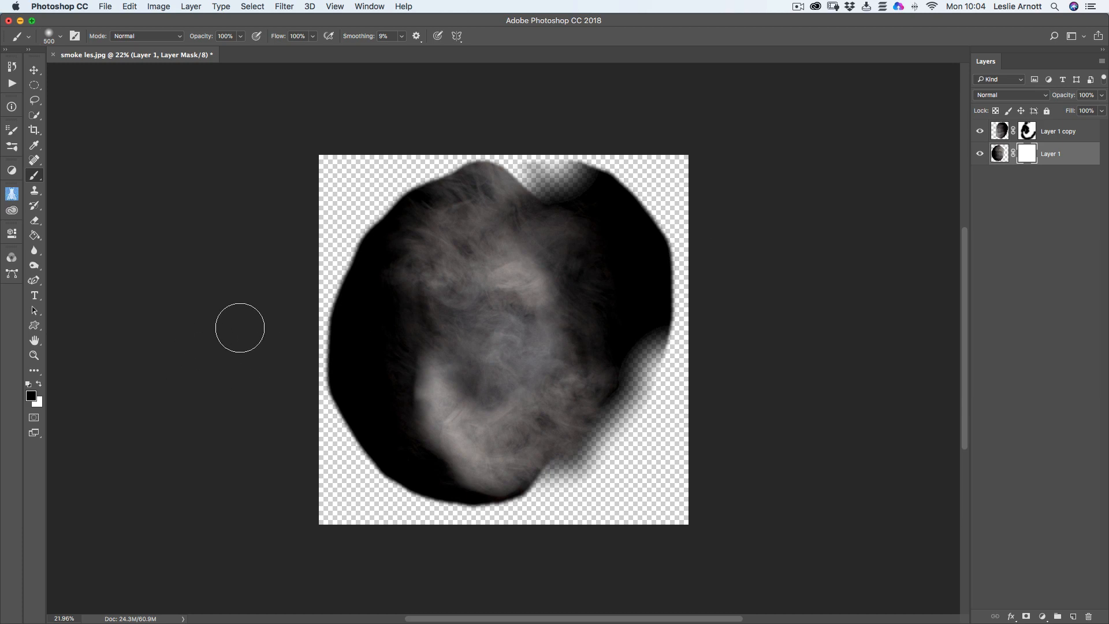
click(375, 201)
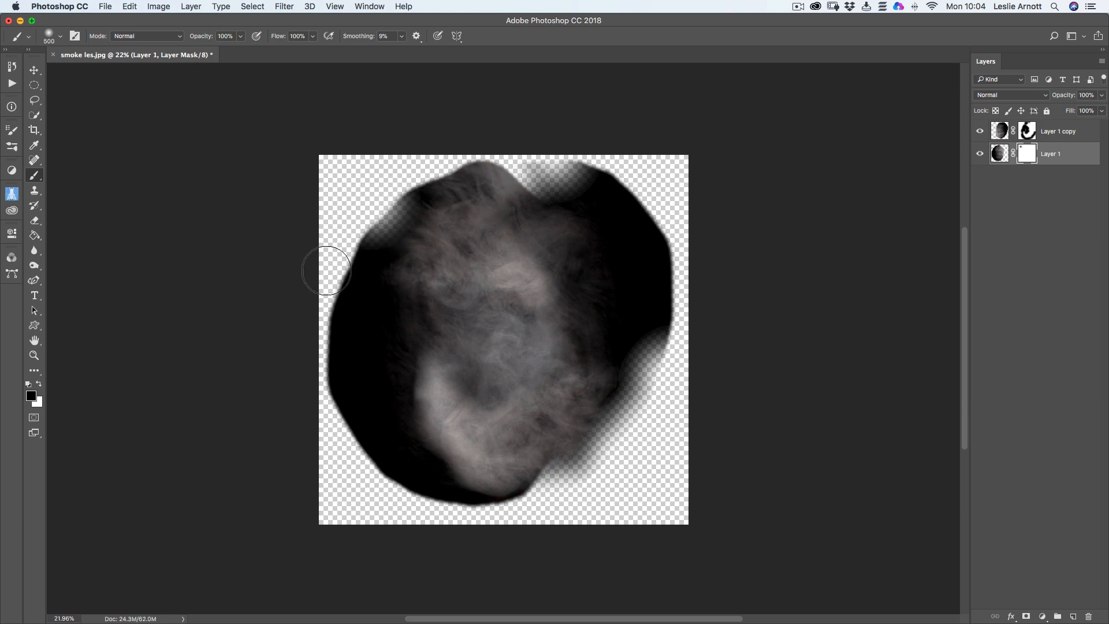
mouse_move(487, 143)
mouse_down()
mouse_move(450, 147)
mouse_move(490, 131)
mouse_up()
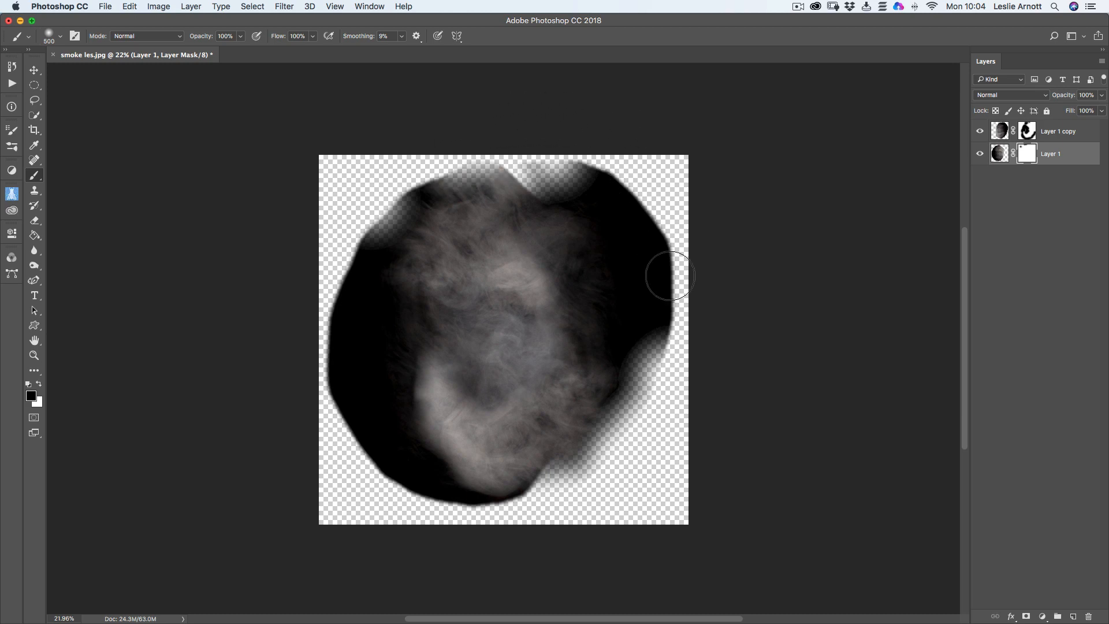
mouse_move(456, 538)
mouse_down()
mouse_move(460, 522)
mouse_move(388, 517)
mouse_move(333, 468)
mouse_move(413, 478)
mouse_move(408, 502)
mouse_up()
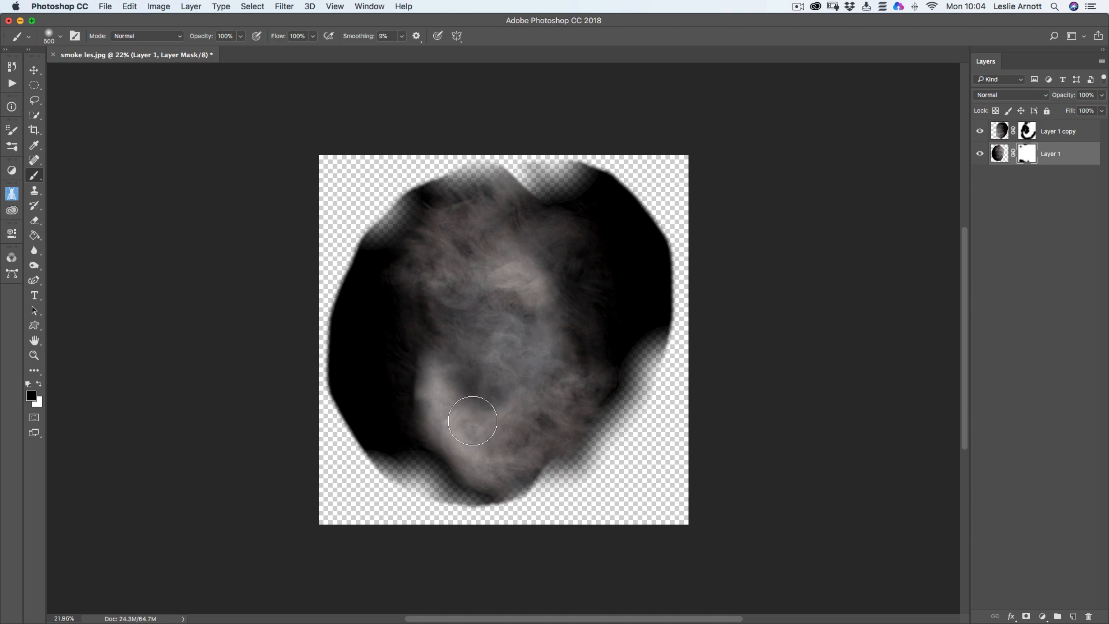
drag(478, 421, 470, 402)
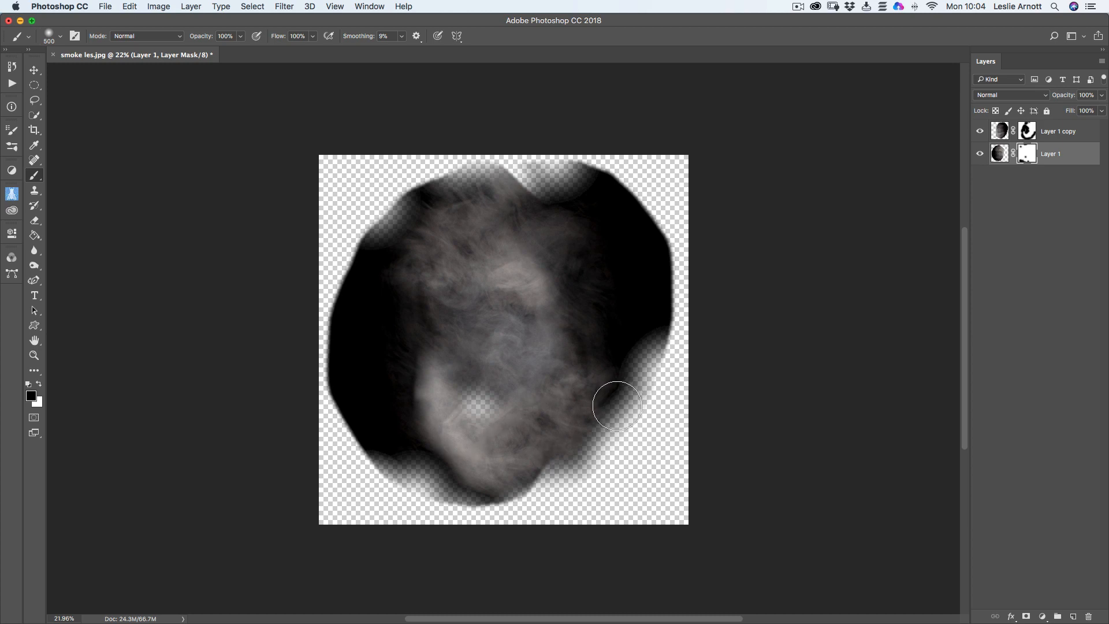
key(super+z)
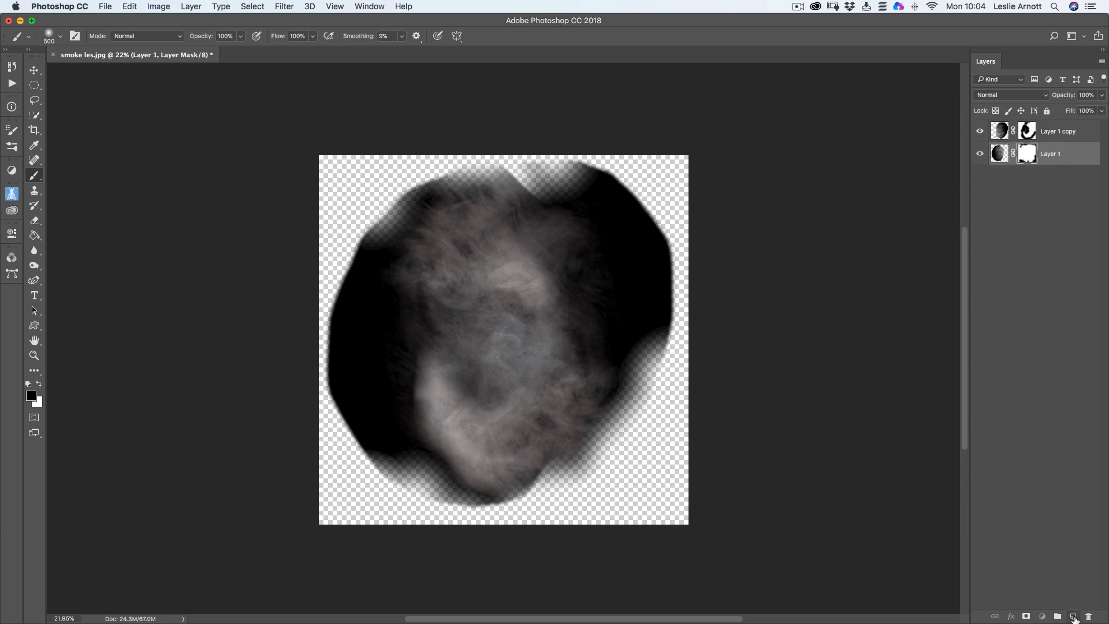
Step: Add a new layer beneath both smoke layers and fill it with black
click(1072, 616)
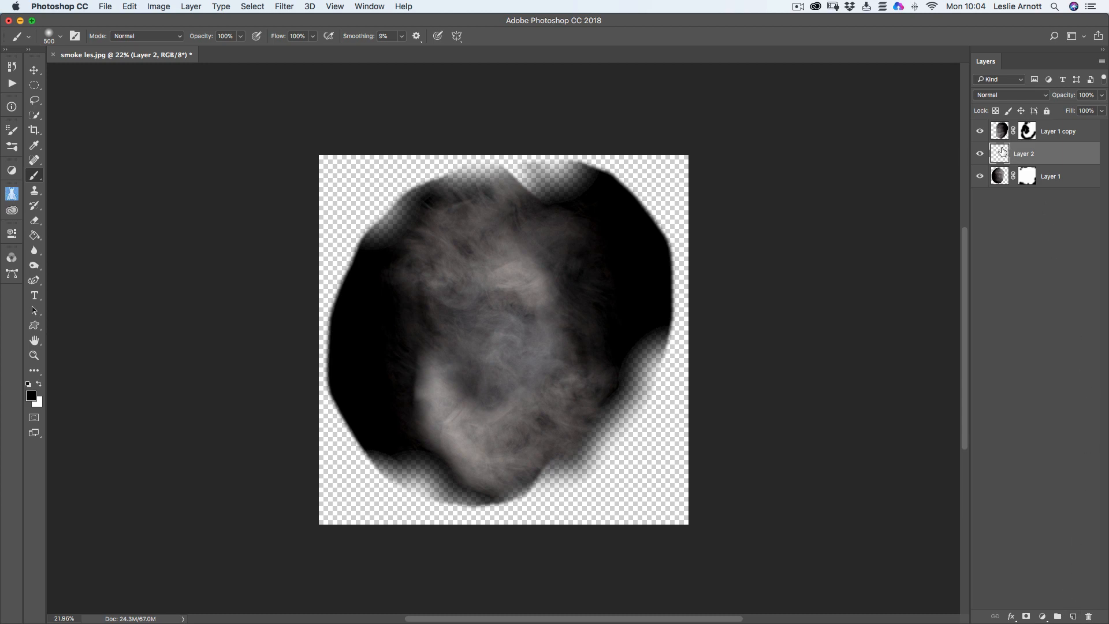
drag(998, 160, 998, 197)
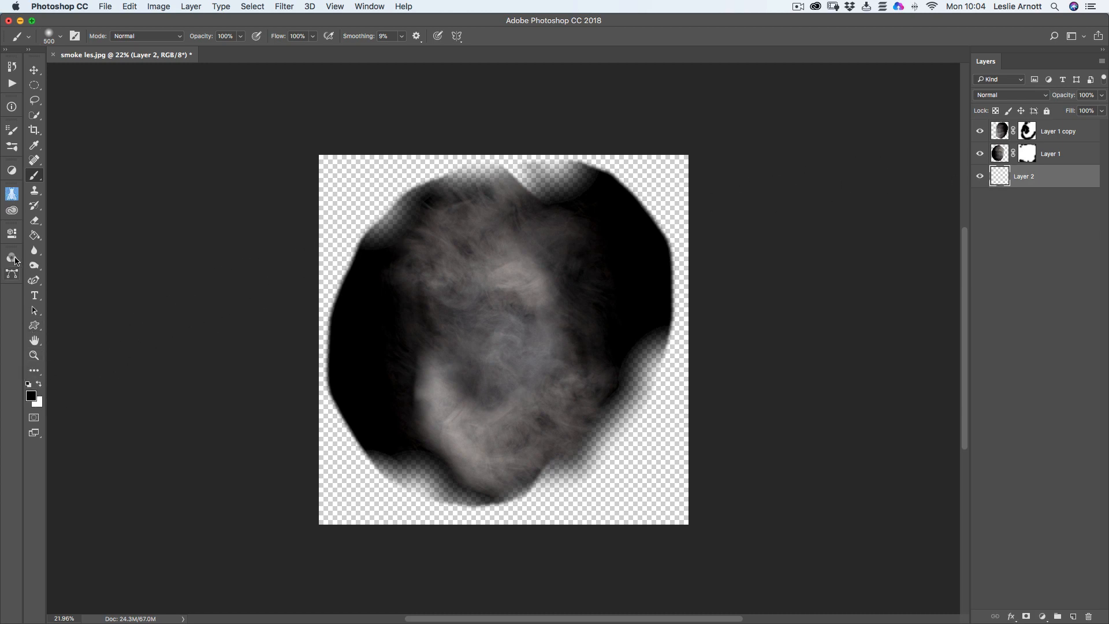
click(35, 235)
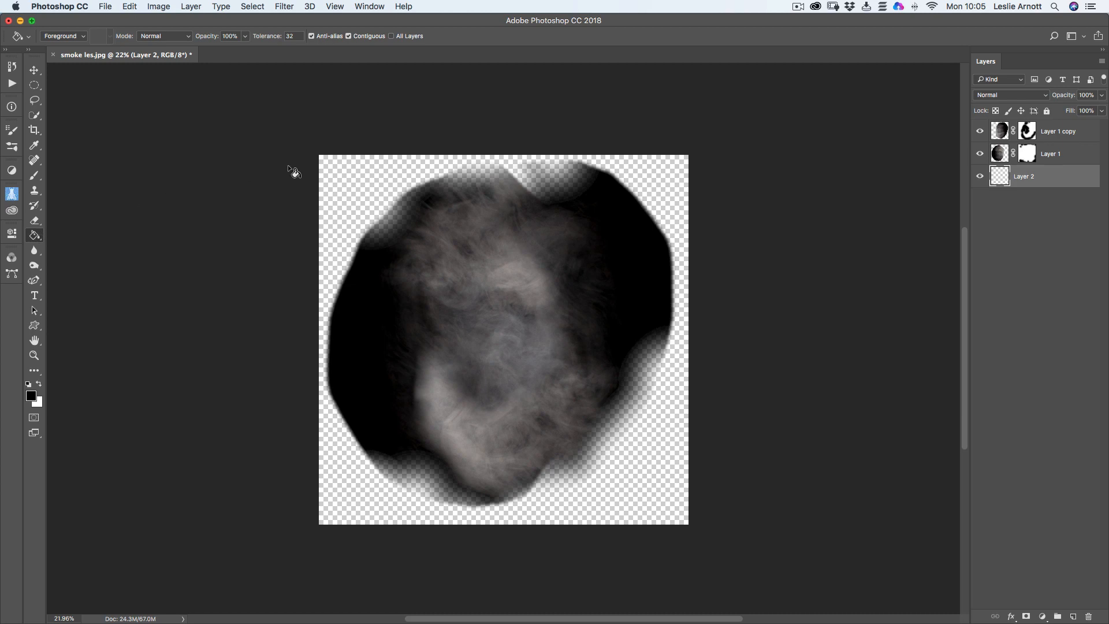
click(355, 180)
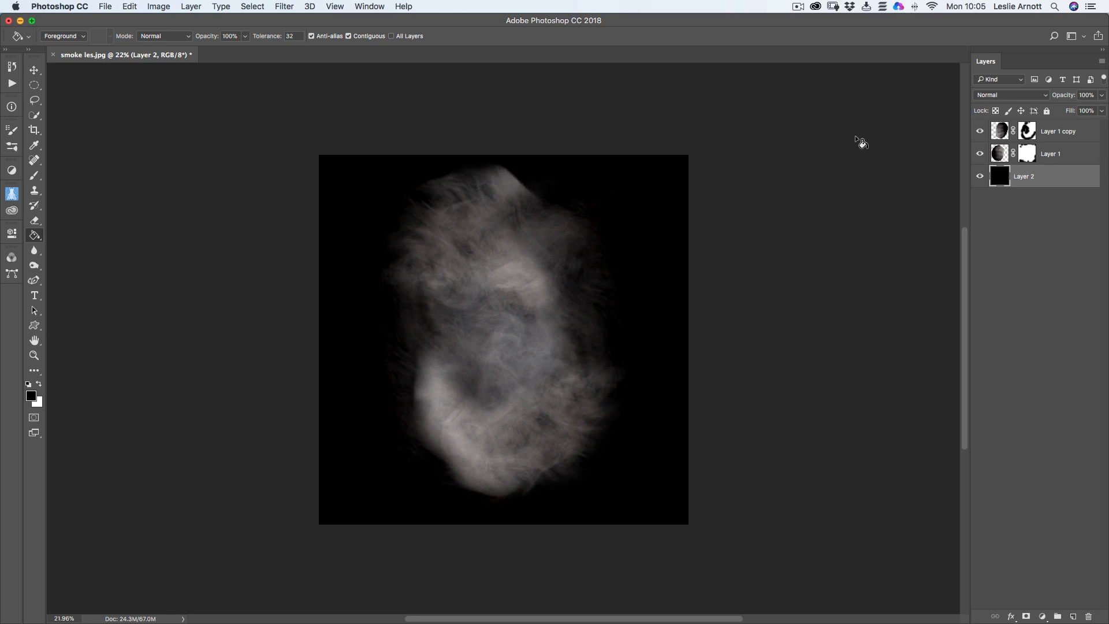
Step: Toggle Layer 1's visibility to compare the smoke shape with and without it
click(979, 154)
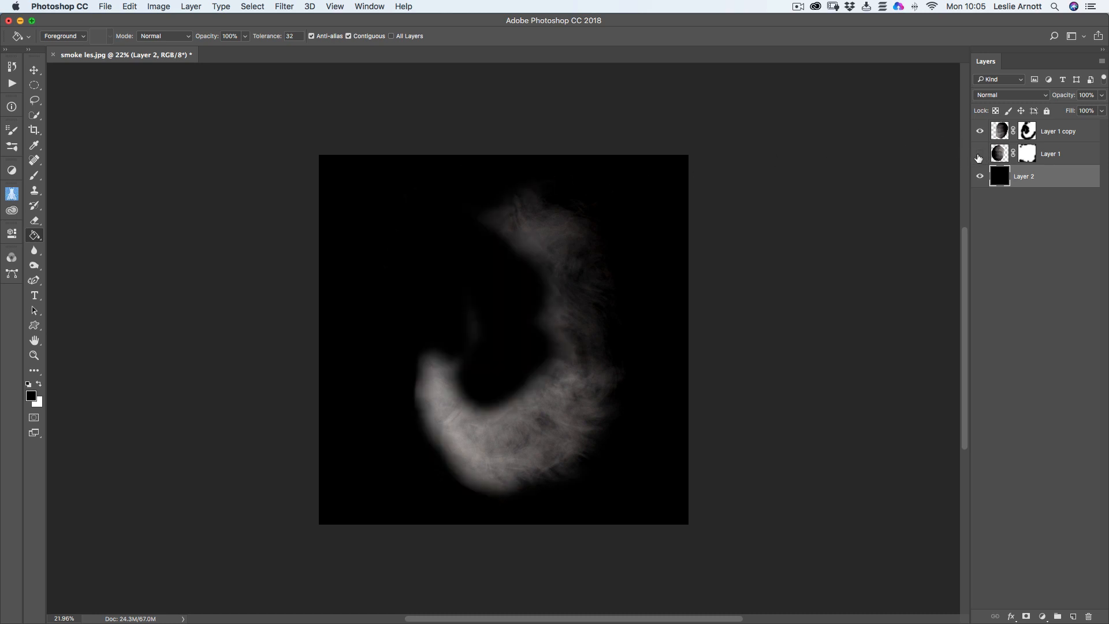
click(980, 154)
click(980, 155)
click(979, 155)
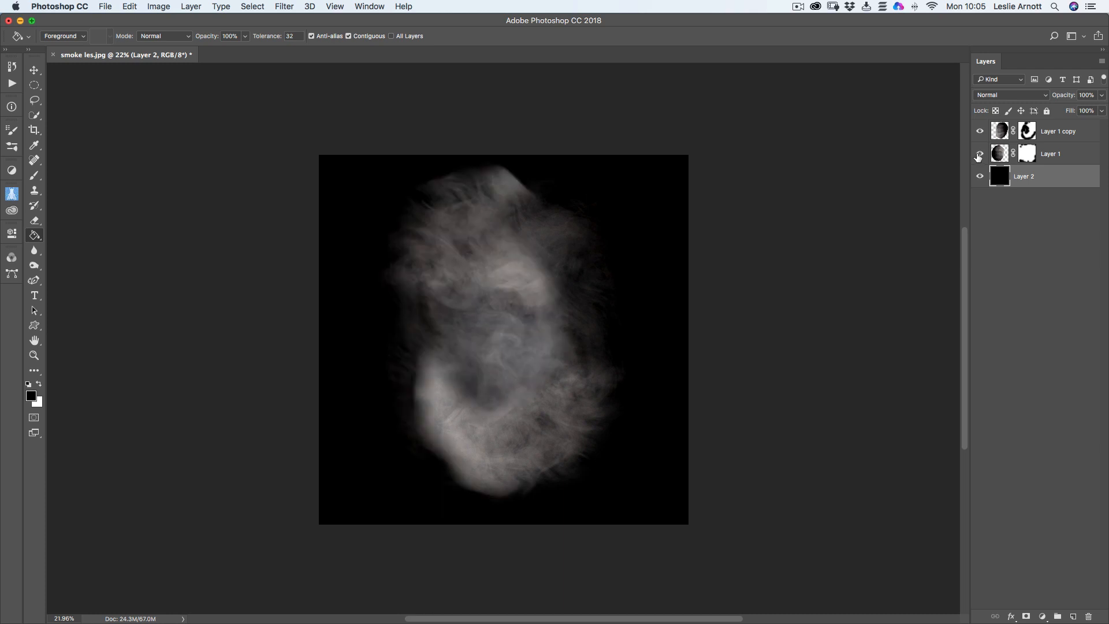
Step: Paint black on Layer 1's mask with the 500 px brush to fade the smoke's top tip and lower-left edge
click(1029, 155)
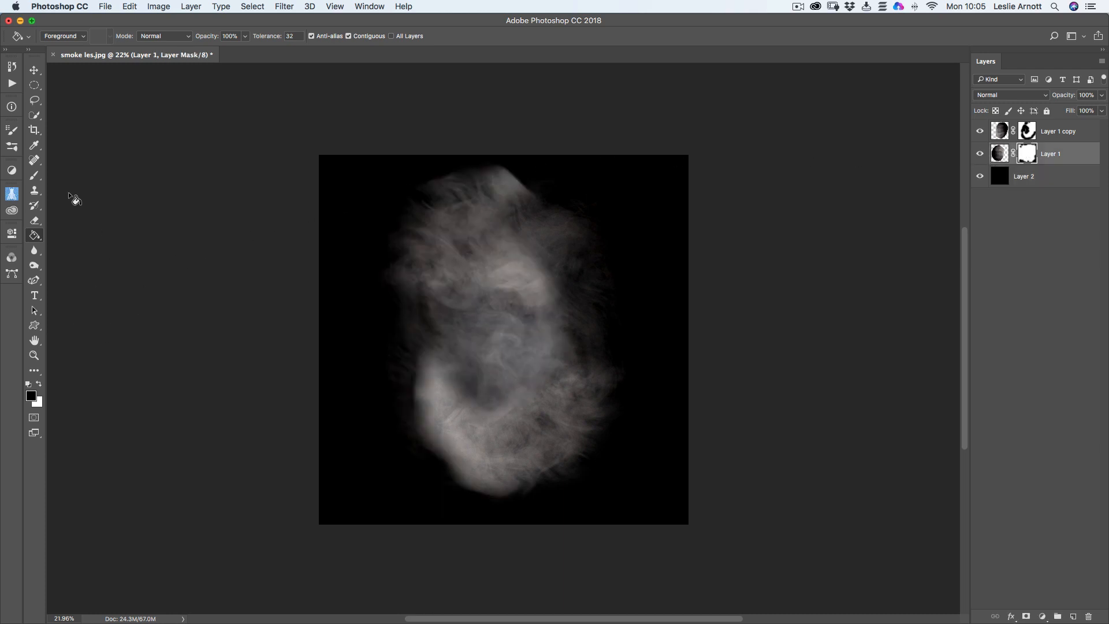
click(34, 175)
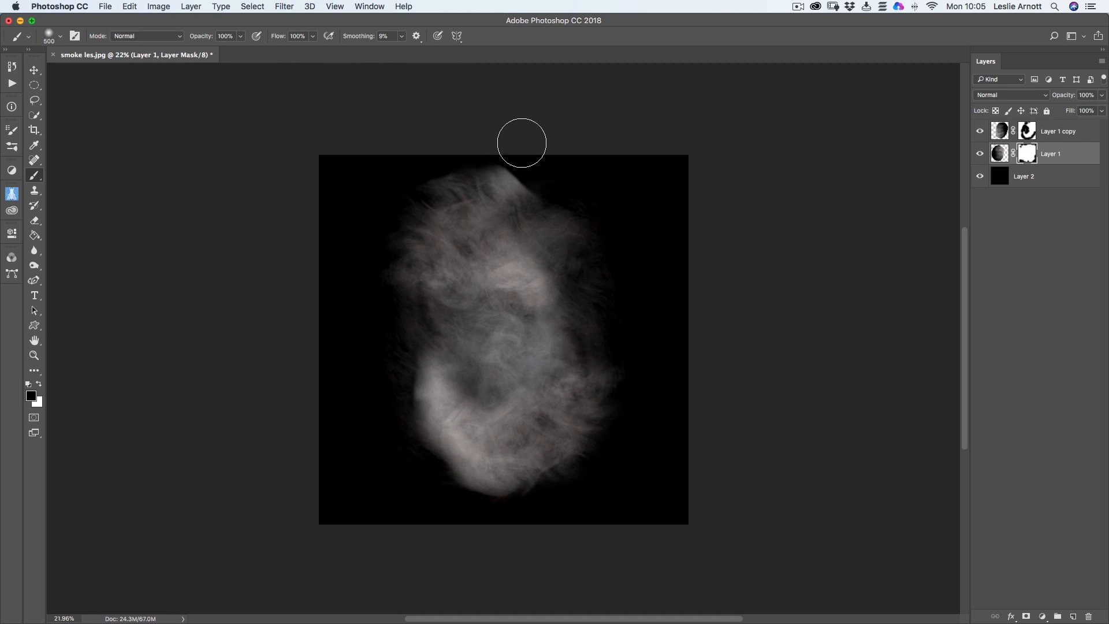
mouse_move(521, 143)
mouse_down()
mouse_move(499, 139)
mouse_move(417, 152)
mouse_move(452, 134)
mouse_move(494, 137)
mouse_move(535, 149)
mouse_move(526, 160)
mouse_move(538, 154)
mouse_move(537, 163)
mouse_move(521, 154)
mouse_move(505, 173)
mouse_move(521, 155)
mouse_move(490, 154)
mouse_up()
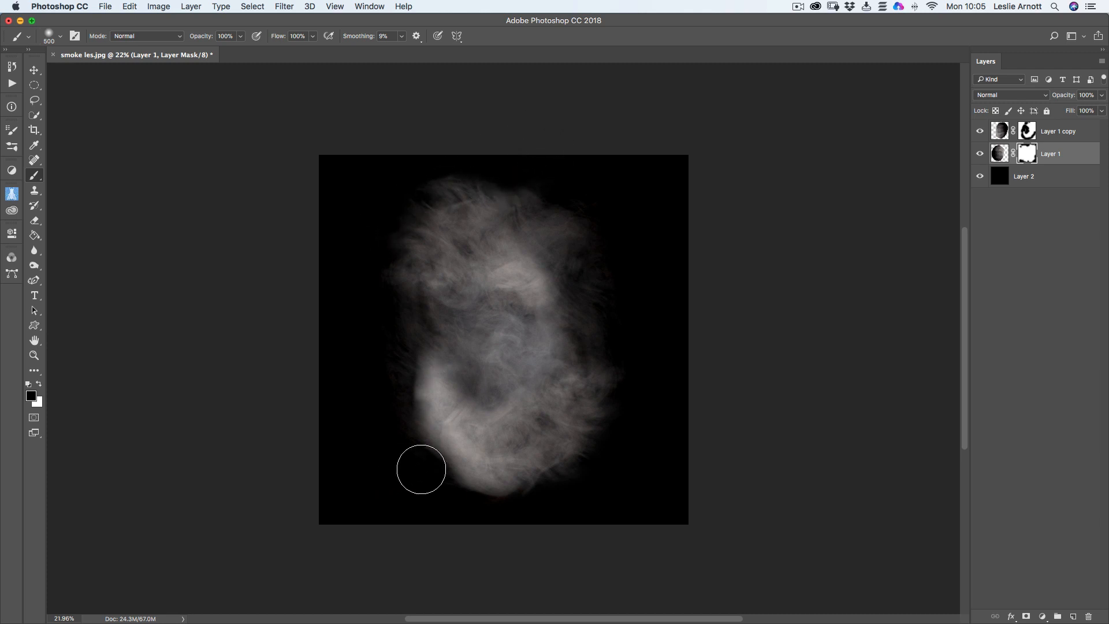
mouse_move(421, 469)
mouse_down()
mouse_move(411, 451)
mouse_move(425, 440)
mouse_move(418, 462)
mouse_up()
Step: Lower the brush flow to 15% and softly paint black on Layer 1's mask along the smoke's lower-left edge
click(311, 37)
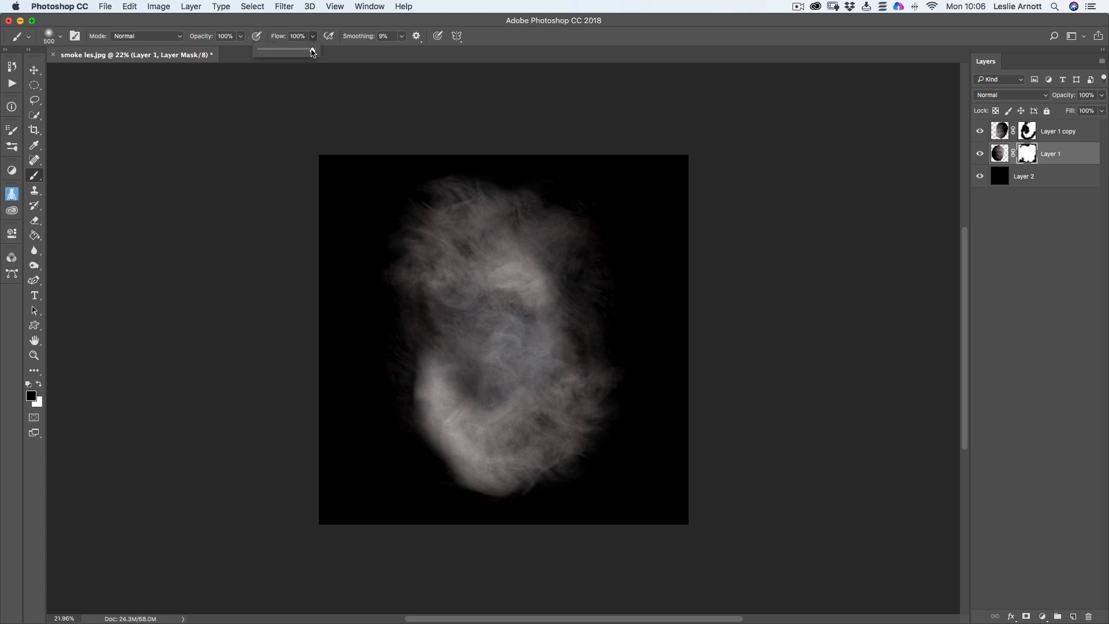
drag(312, 52, 268, 63)
drag(268, 53, 268, 54)
mouse_move(400, 439)
mouse_down()
mouse_move(486, 451)
mouse_move(480, 463)
mouse_move(470, 456)
mouse_move(515, 447)
mouse_move(514, 458)
mouse_move(501, 447)
mouse_move(512, 455)
mouse_move(467, 463)
mouse_move(464, 480)
mouse_move(441, 495)
mouse_move(404, 500)
mouse_move(435, 490)
mouse_move(434, 478)
mouse_move(444, 485)
mouse_move(434, 466)
mouse_up()
Step: Reduce the brush to 80 px and paint black on Layer 1's mask to refine the bottom-left outer edge
key(bracketleft)
key(bracketleft)
key(bracketleft)
key(bracketleft)
key(bracketleft)
key(bracketleft)
key(bracketleft)
key(bracketleft)
key(bracketleft)
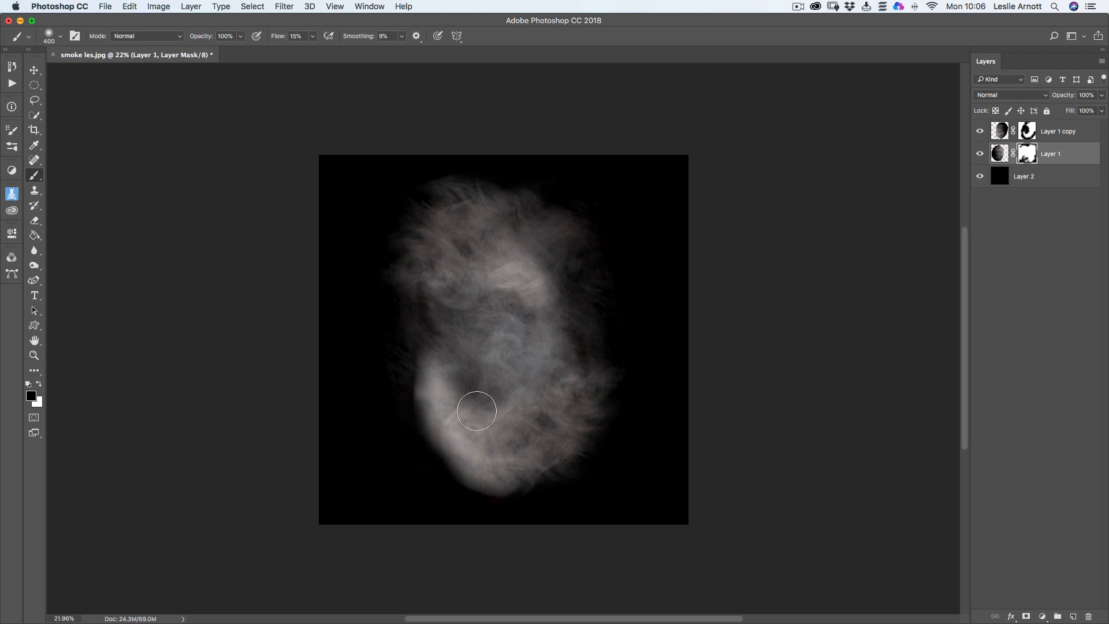
key(bracketleft)
mouse_move(480, 482)
mouse_down()
mouse_move(472, 487)
mouse_move(491, 491)
mouse_move(468, 474)
mouse_up()
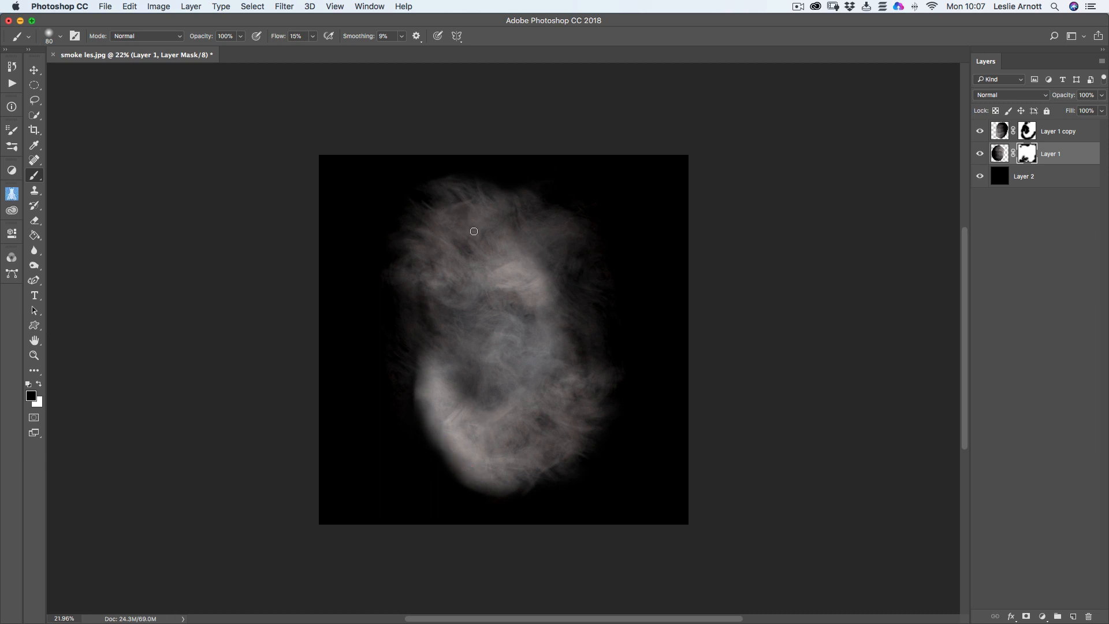
Step: Toggle Layer 1's visibility to compare the smoke with and without the refined layer
click(980, 154)
click(980, 154)
click(979, 155)
click(980, 154)
Step: Lasso the upper-left wispy smoke on Layer 1's image with a 5 px feather and copy it onto a new layer
click(34, 100)
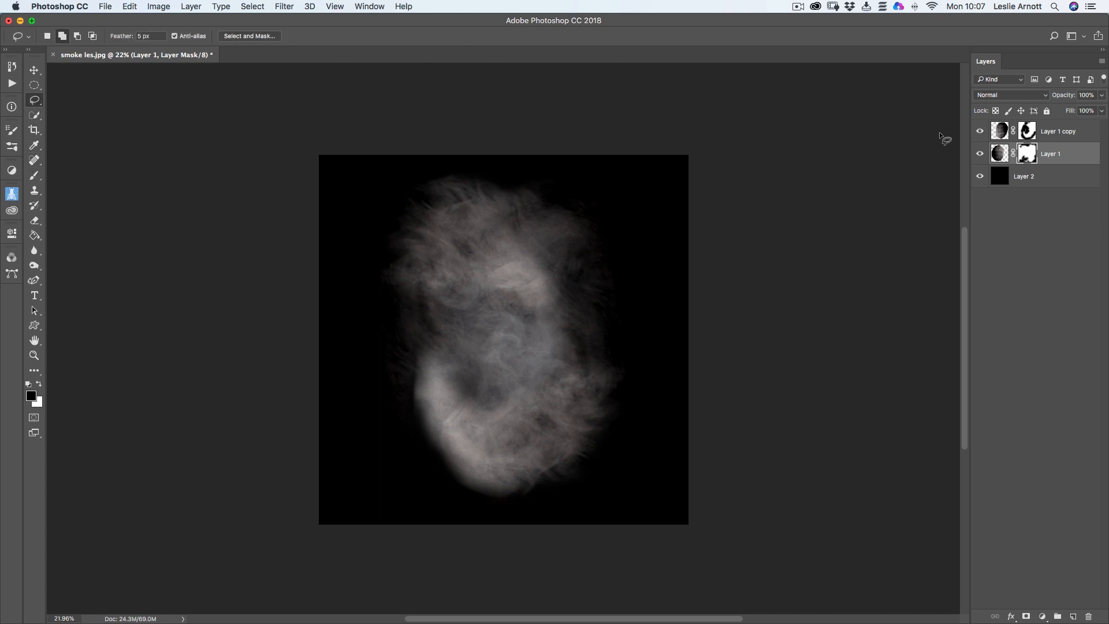
click(1001, 155)
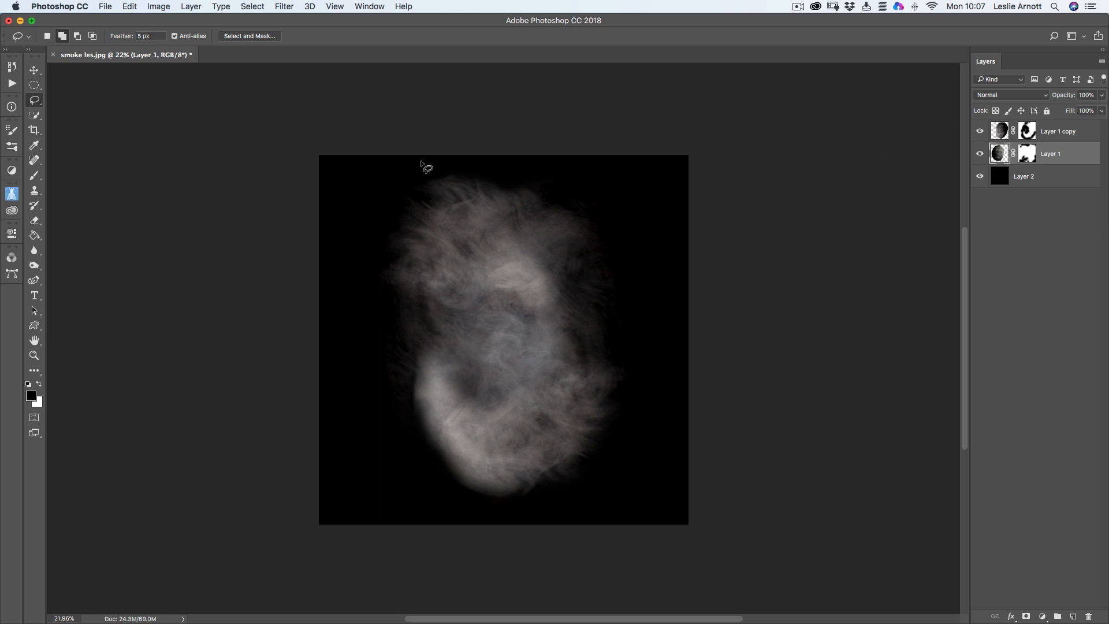
mouse_move(421, 178)
mouse_down()
mouse_move(393, 212)
mouse_move(386, 246)
mouse_move(406, 311)
mouse_move(463, 303)
mouse_move(480, 264)
mouse_move(483, 199)
mouse_move(471, 171)
mouse_move(442, 169)
mouse_up()
key(super+c)
key(super+v)
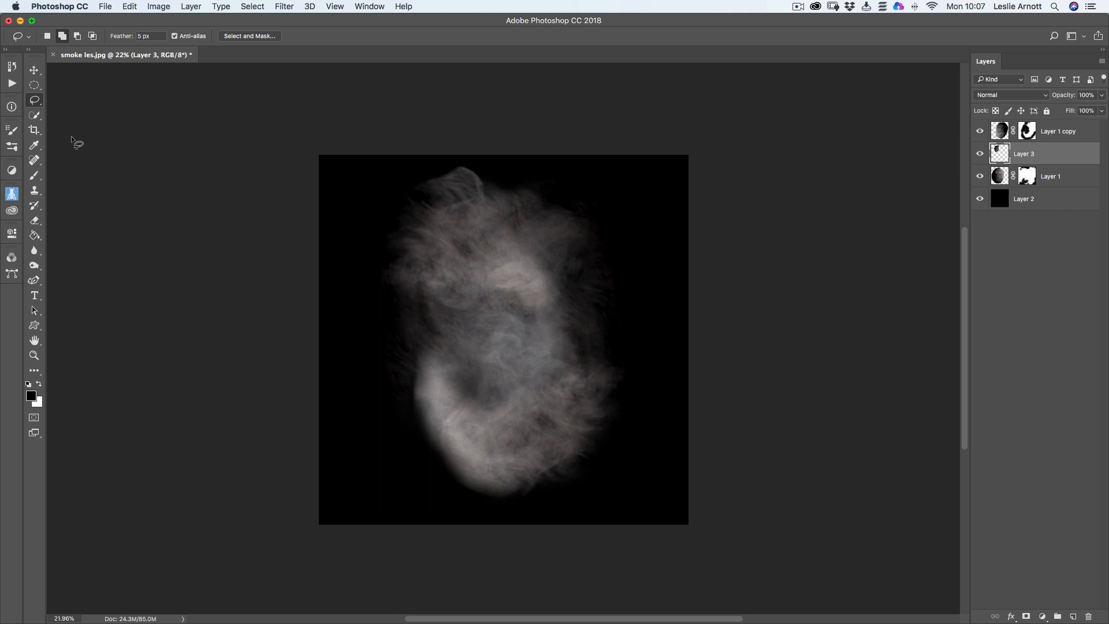
Step: Move the pasted smoke piece over the shape's lower-left edge and rotate it about -40.6°
click(34, 70)
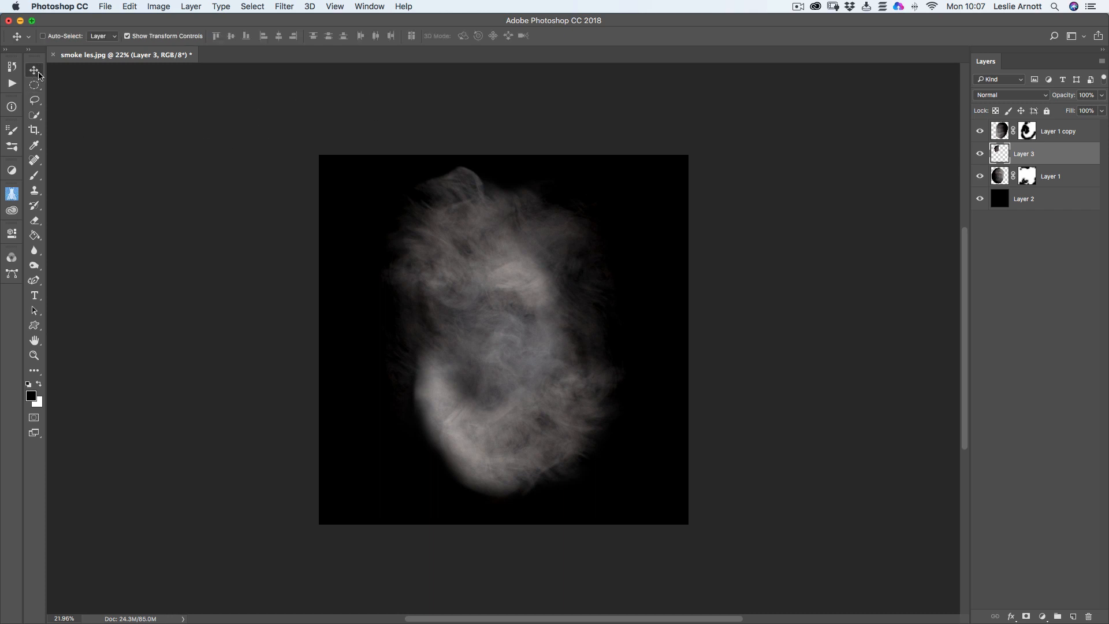
drag(445, 221, 456, 320)
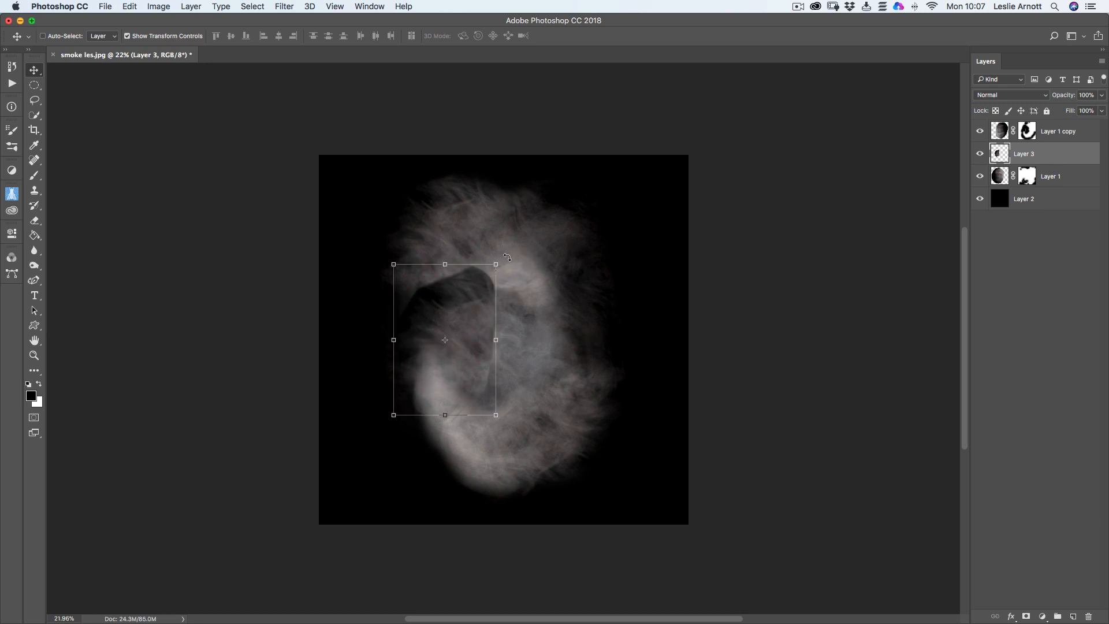
drag(507, 257, 439, 291)
drag(471, 335, 453, 391)
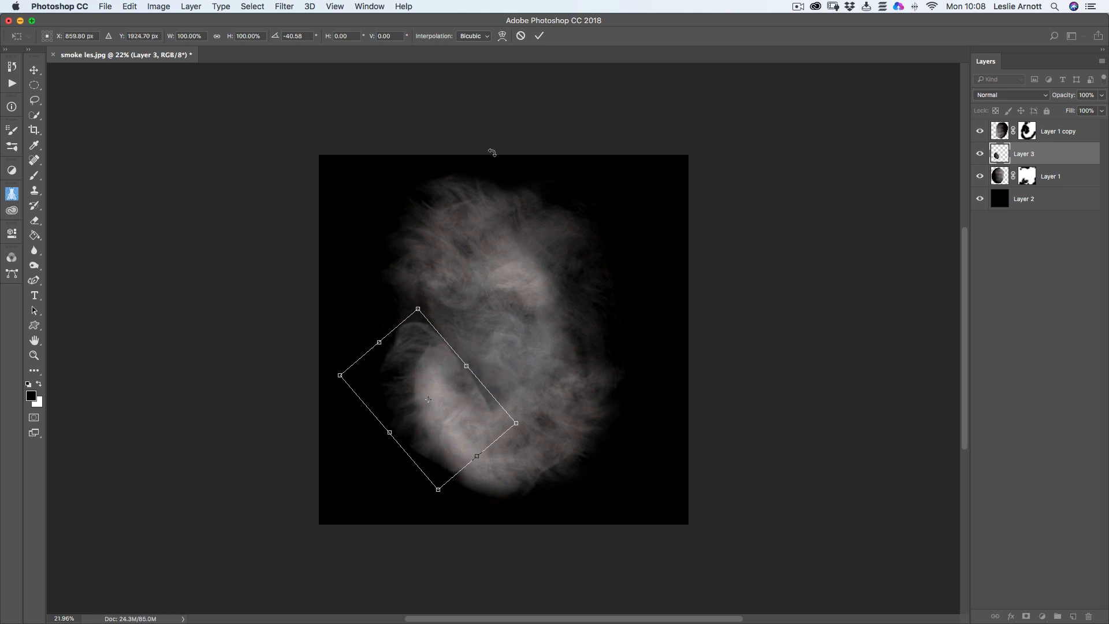
click(539, 35)
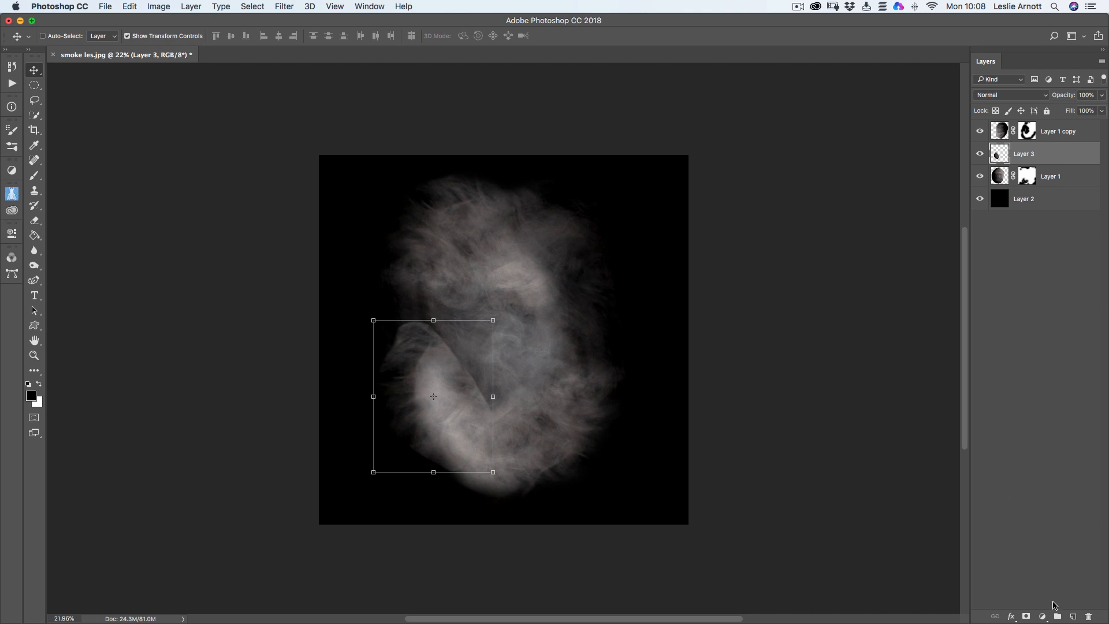
Step: Add a layer mask to Layer 3 and paint black with the 80 px, 15% flow brush to blend its hard inner edge
click(1025, 616)
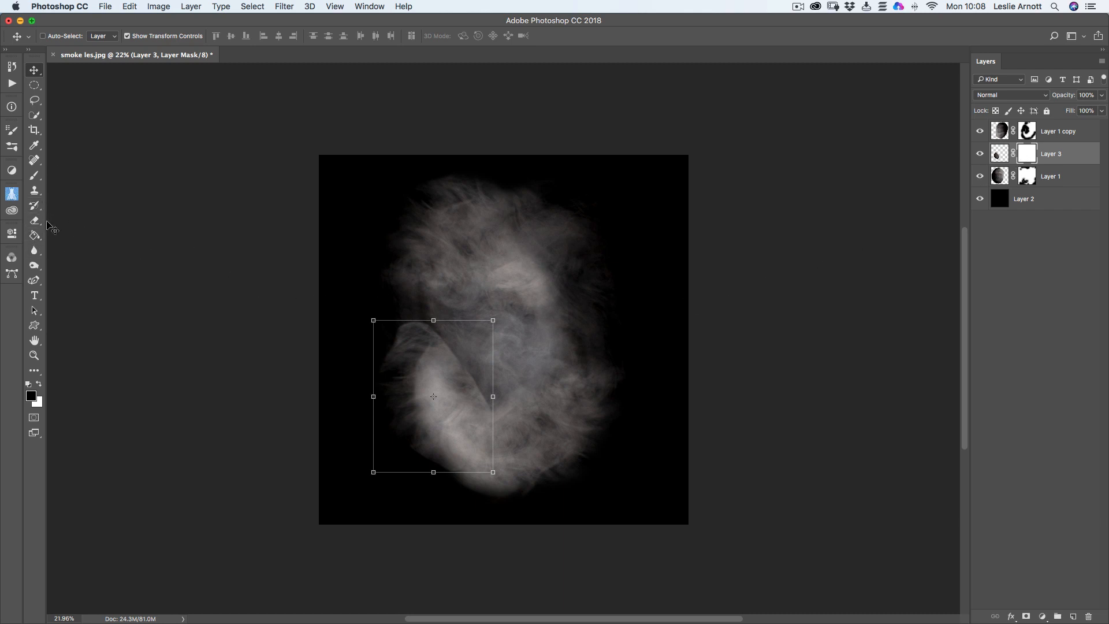
click(35, 176)
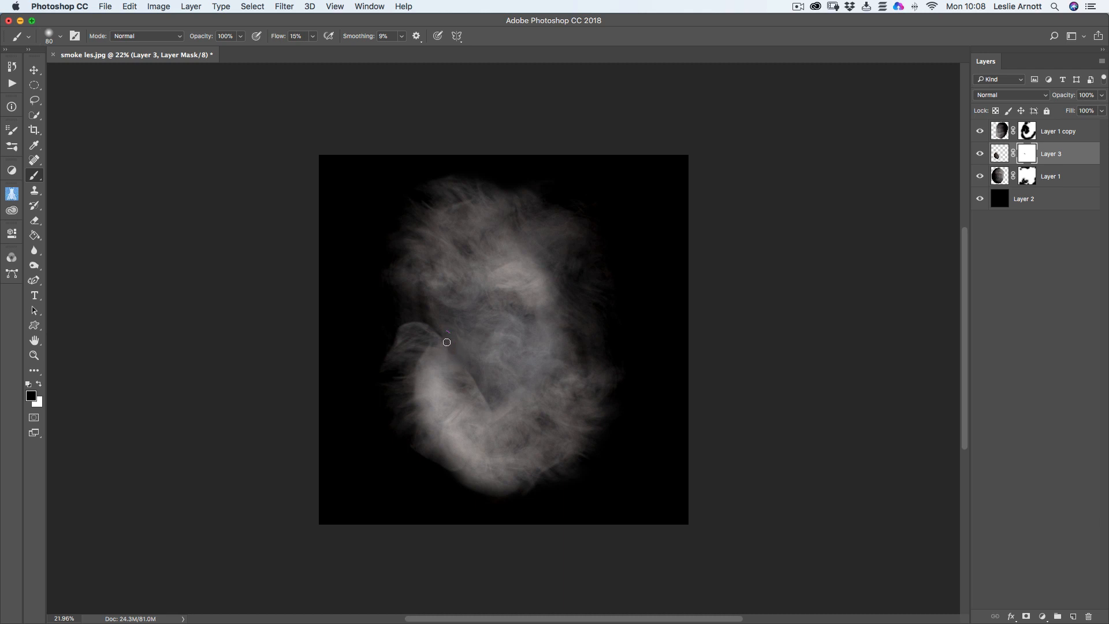
drag(472, 387, 483, 405)
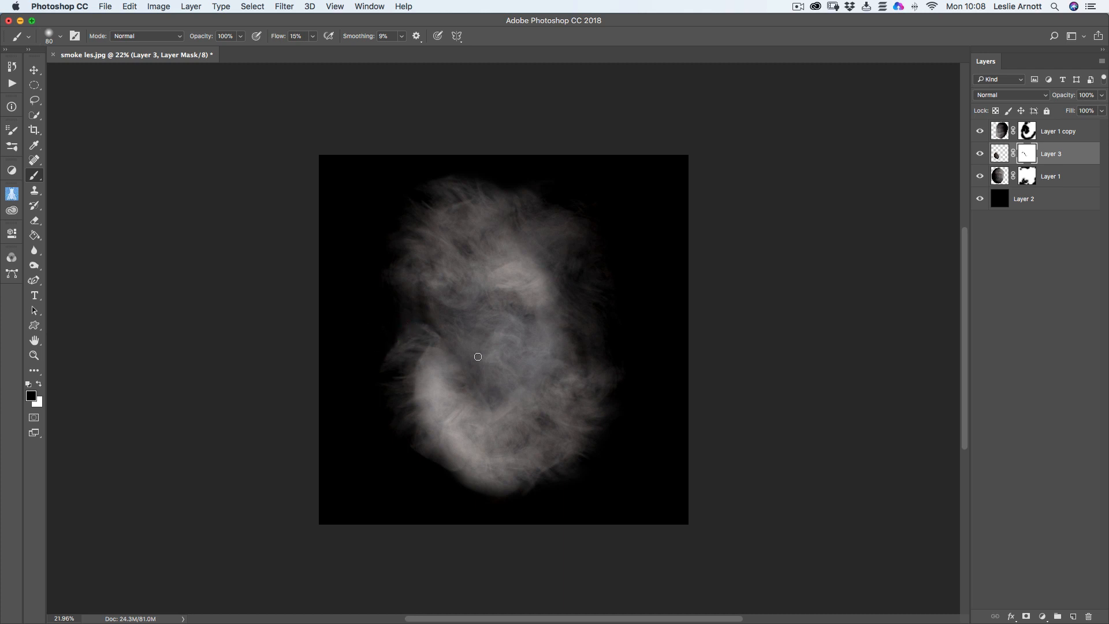
drag(477, 357, 541, 366)
Step: Merge Layer 1 copy, Layer 3 and Layer 1 into one layer and toggle its visibility to check it
click(999, 176)
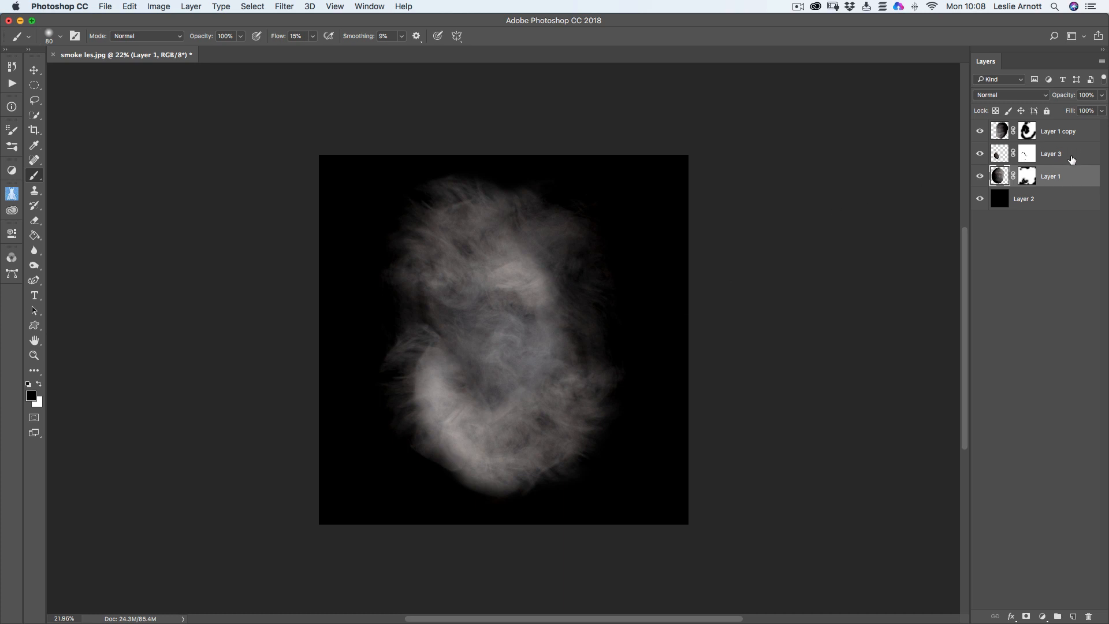
click(1027, 176)
click(1062, 133)
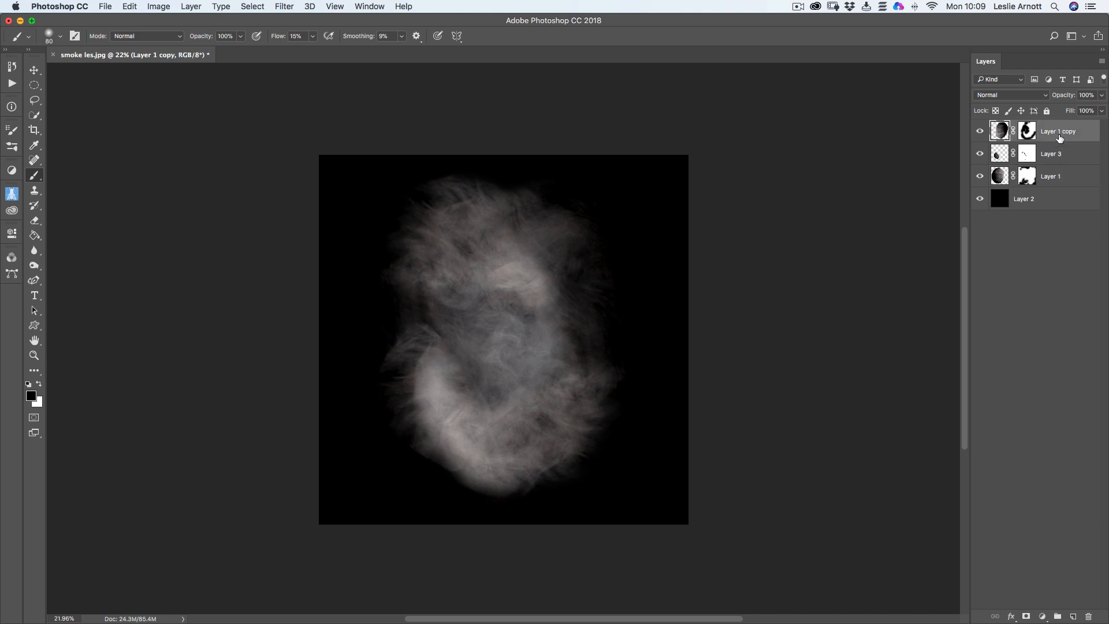
shift+click(1061, 176)
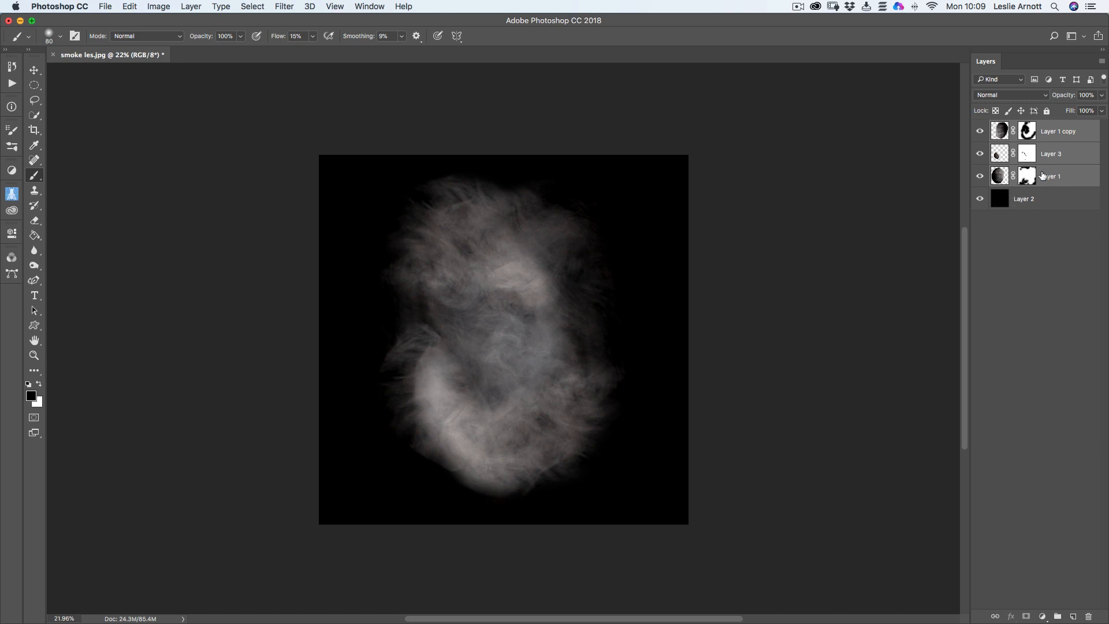
right_click(1073, 152)
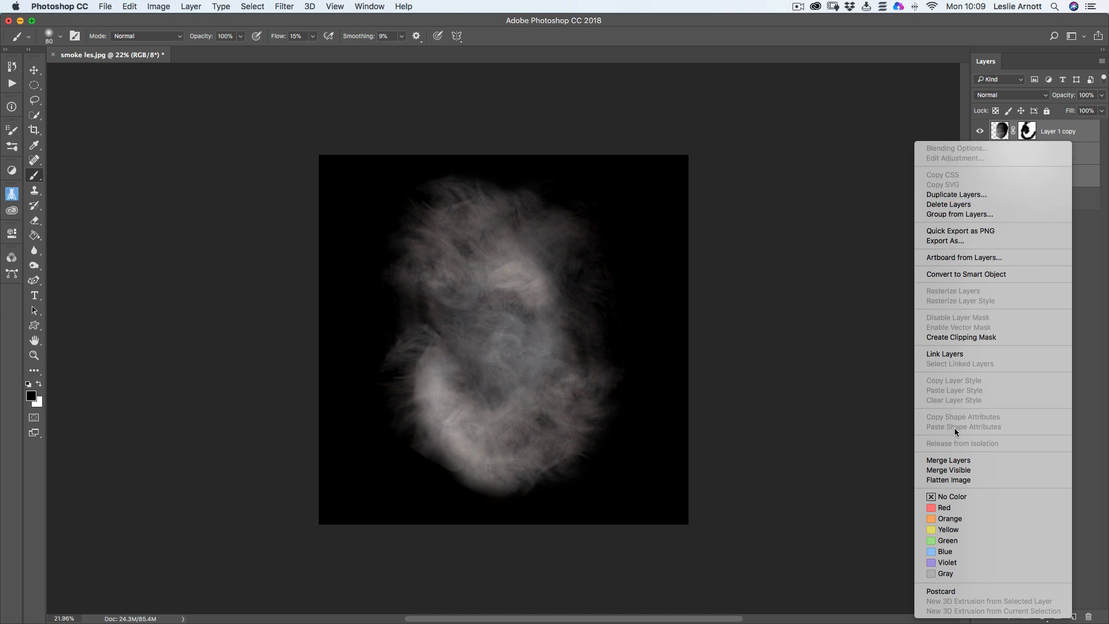
click(958, 460)
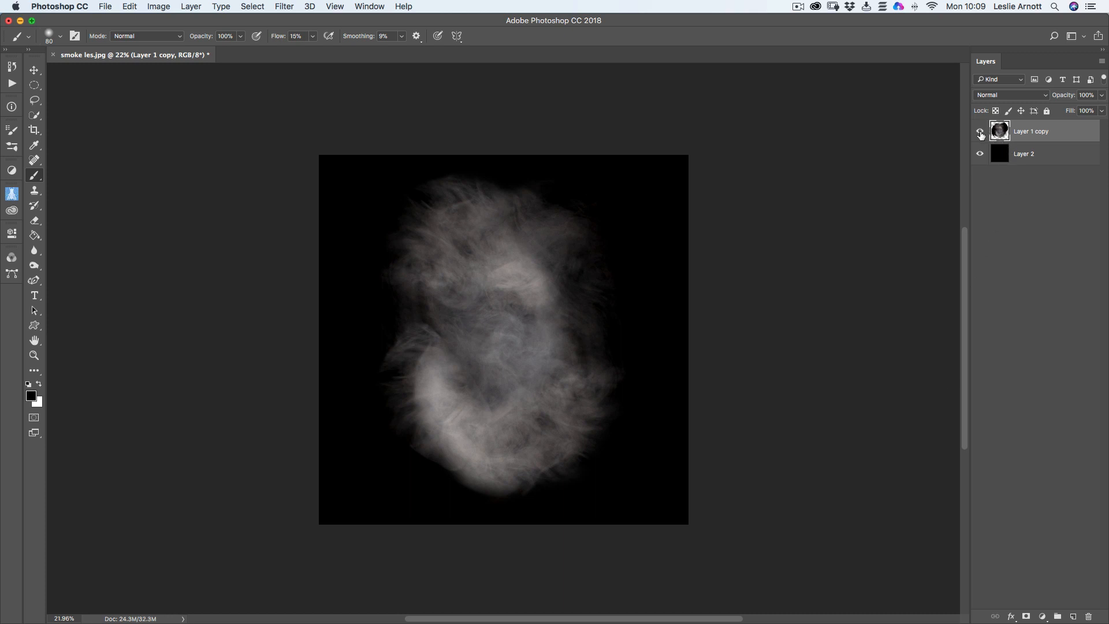
click(980, 132)
click(980, 132)
Step: Stretch the merged smoke layer to about 134% width and 105% height so it fills more of the canvas
click(34, 69)
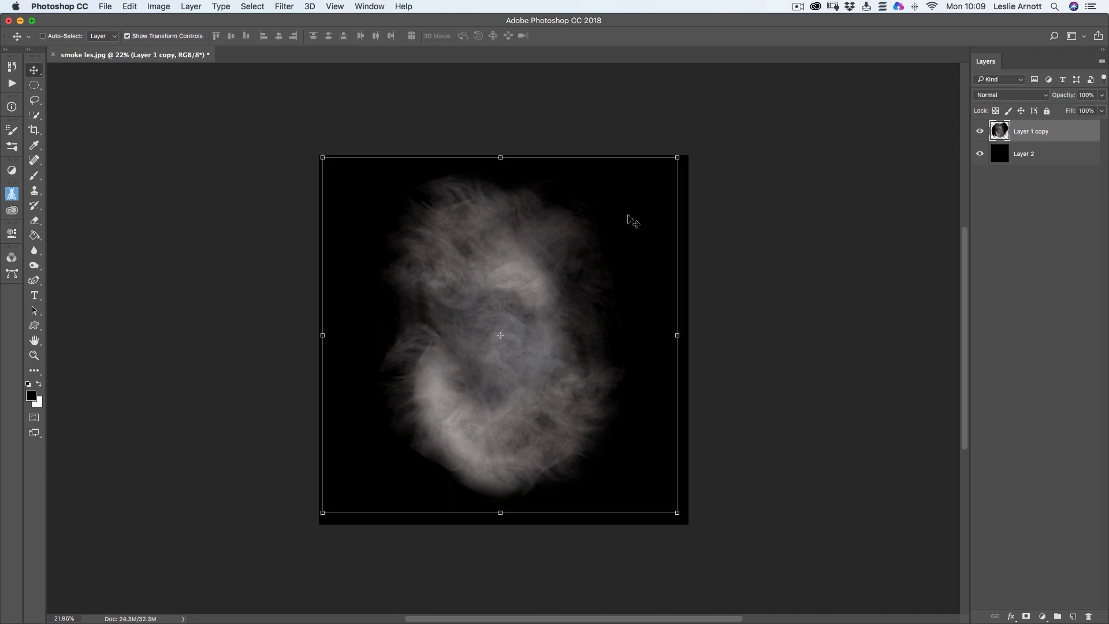
drag(677, 335, 735, 337)
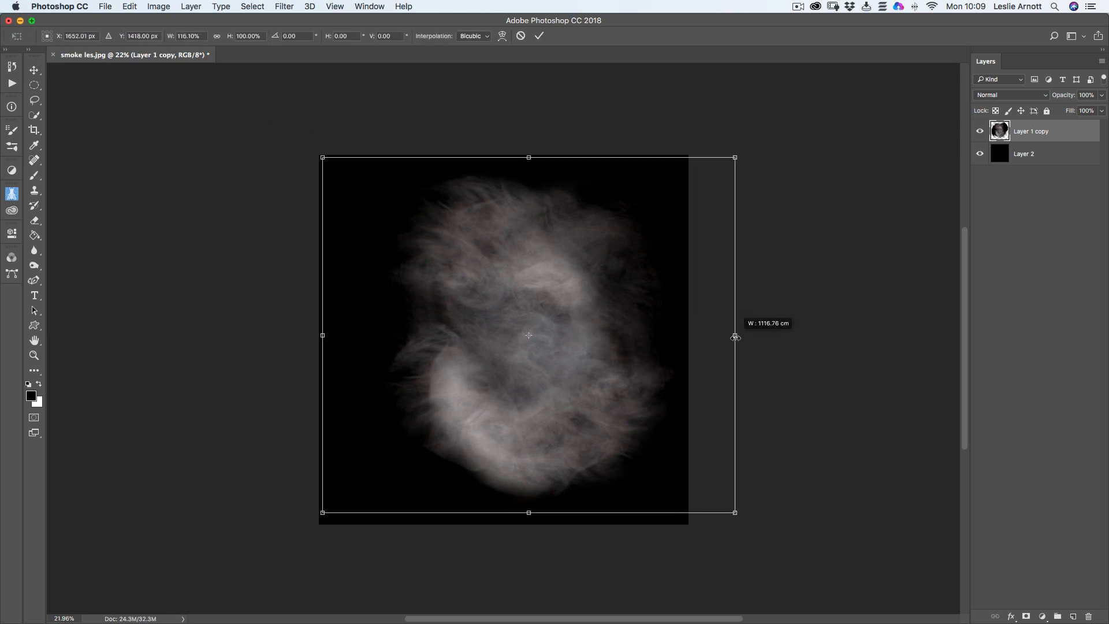
drag(322, 336, 268, 344)
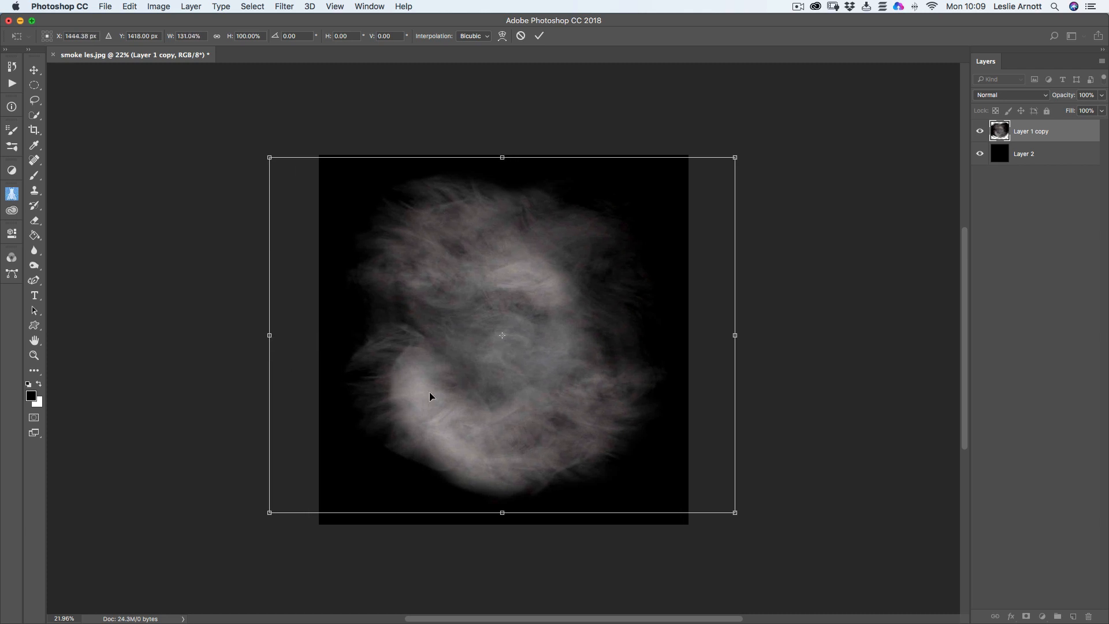
mouse_move(502, 512)
mouse_down()
mouse_move(503, 534)
mouse_move(503, 524)
mouse_up()
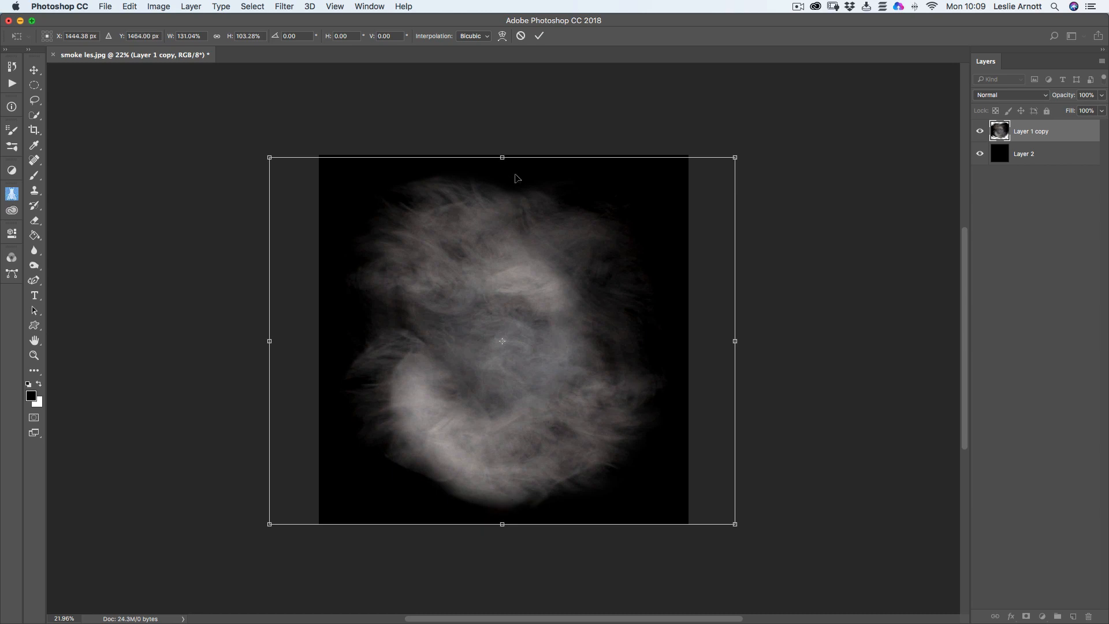
drag(502, 157, 502, 154)
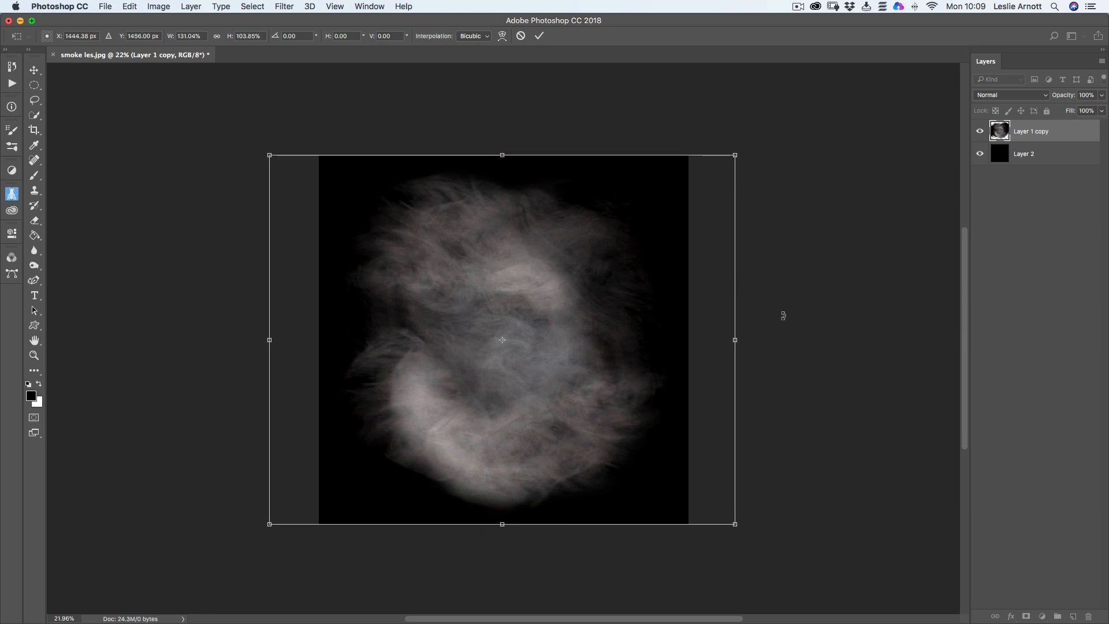
drag(736, 341, 746, 340)
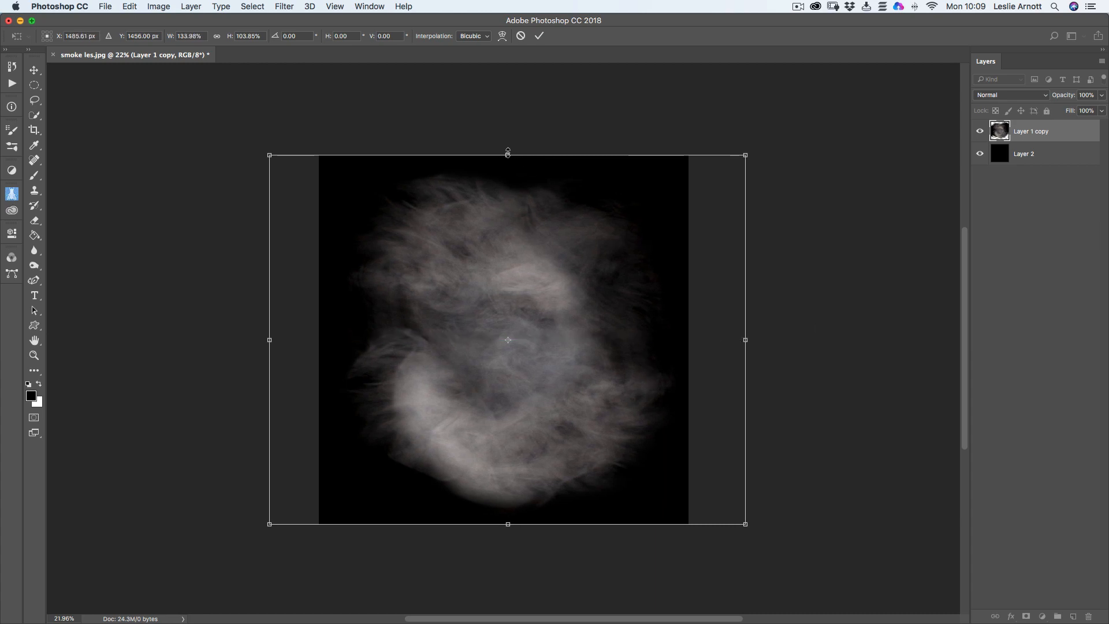
drag(507, 153, 507, 149)
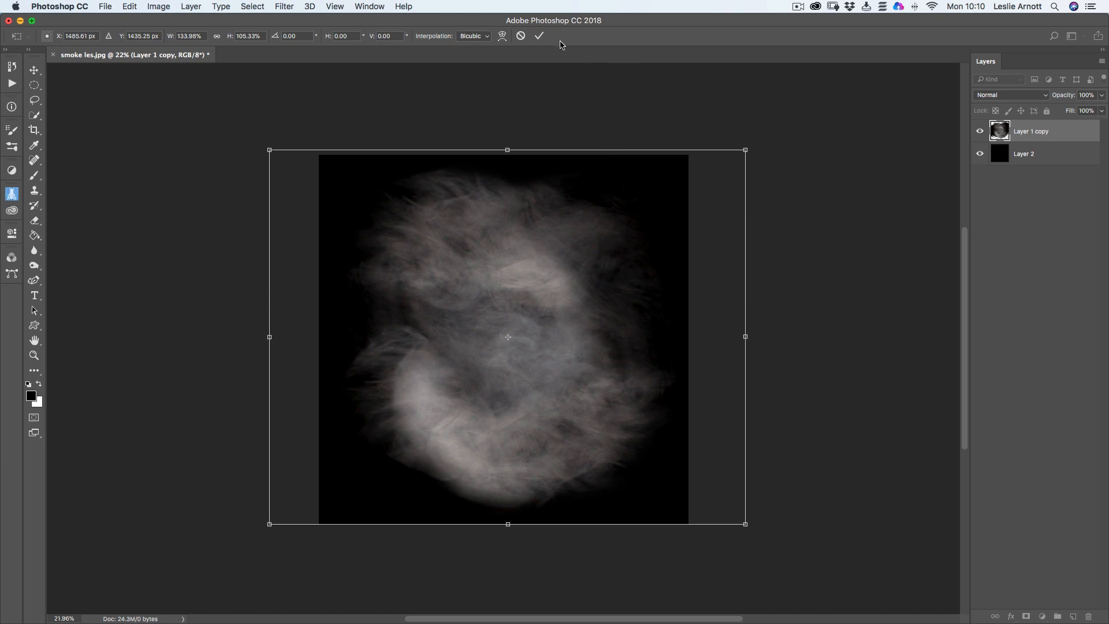
click(539, 36)
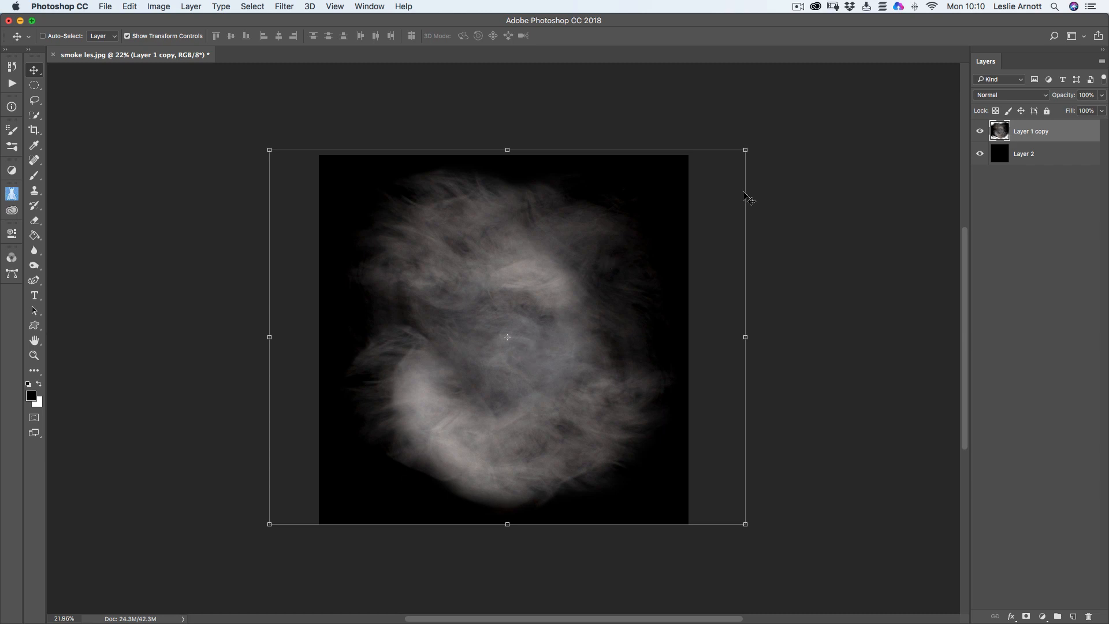
Step: Merge the smoke with the black background layer and inspect its detail at actual size
right_click(1043, 137)
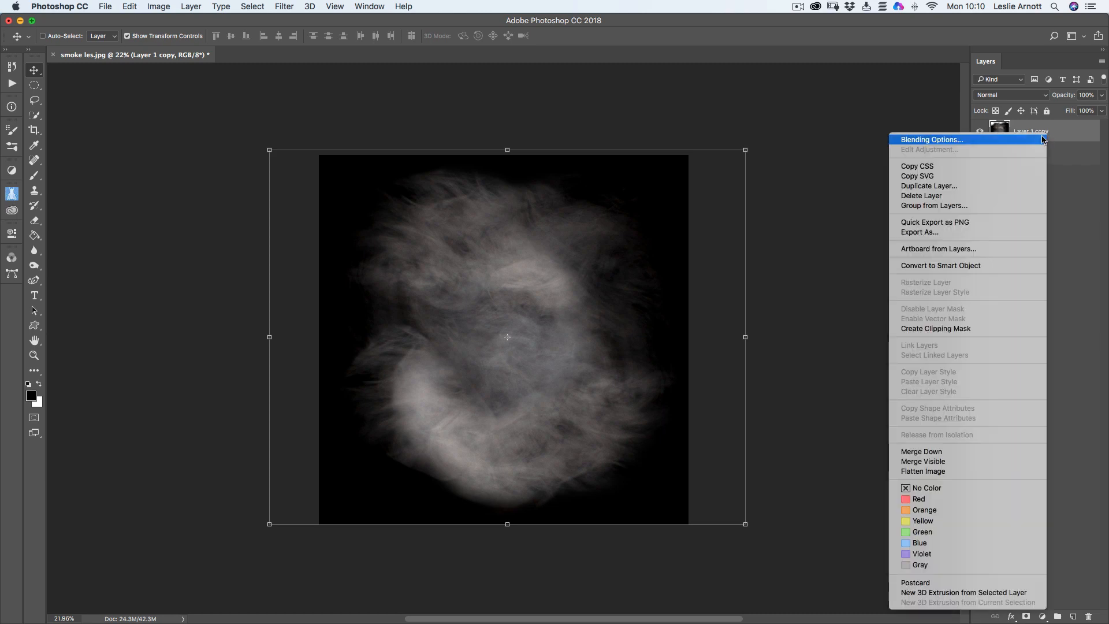
click(922, 463)
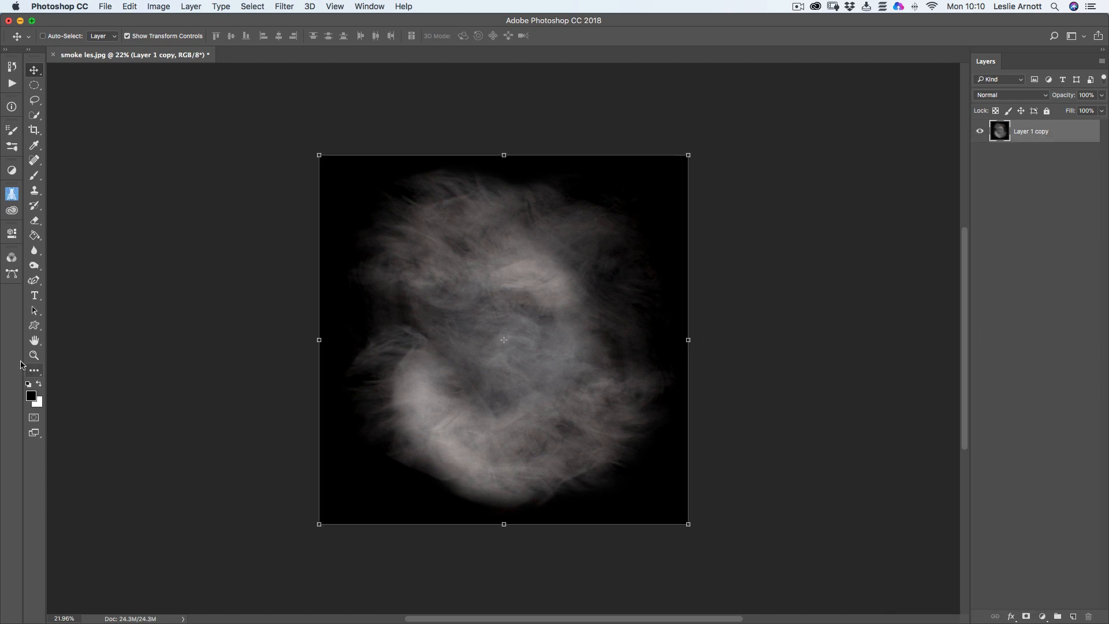
double_click(34, 340)
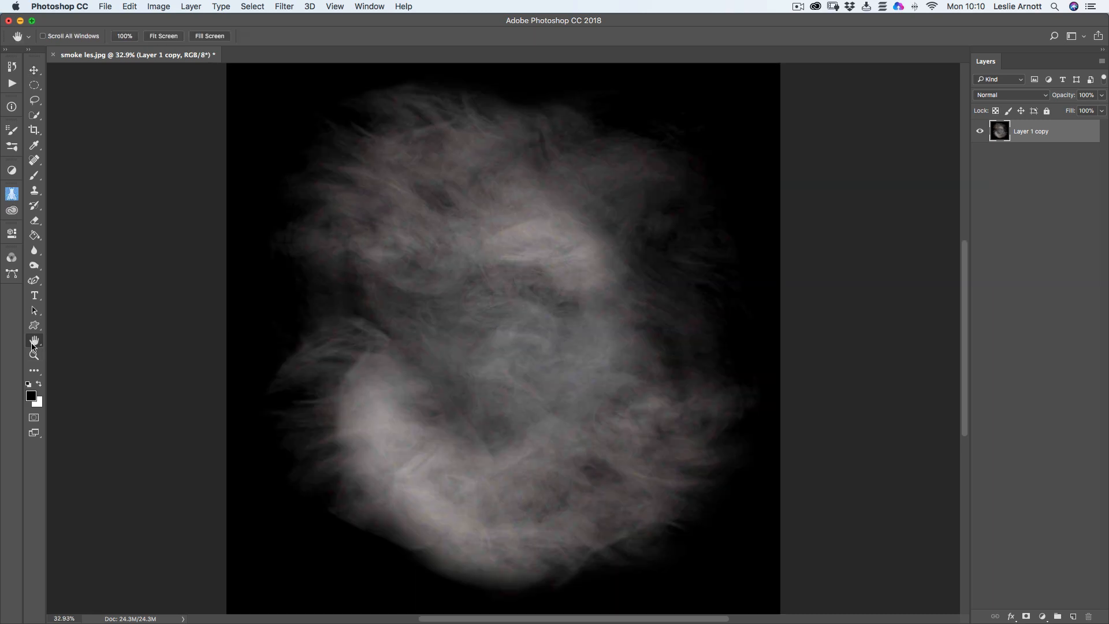
double_click(34, 354)
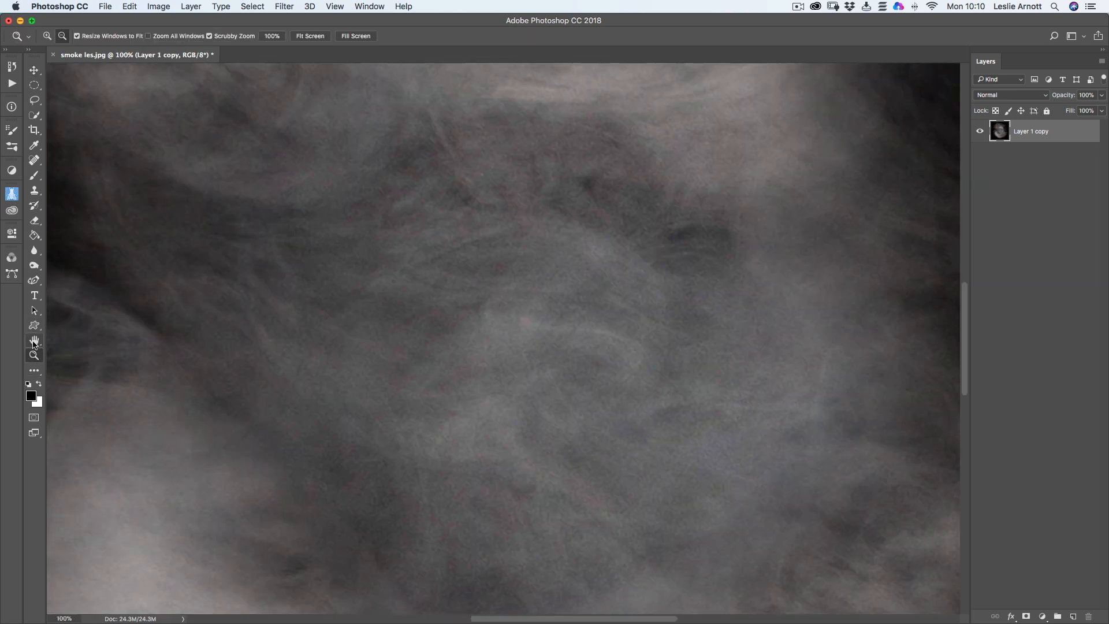
double_click(34, 340)
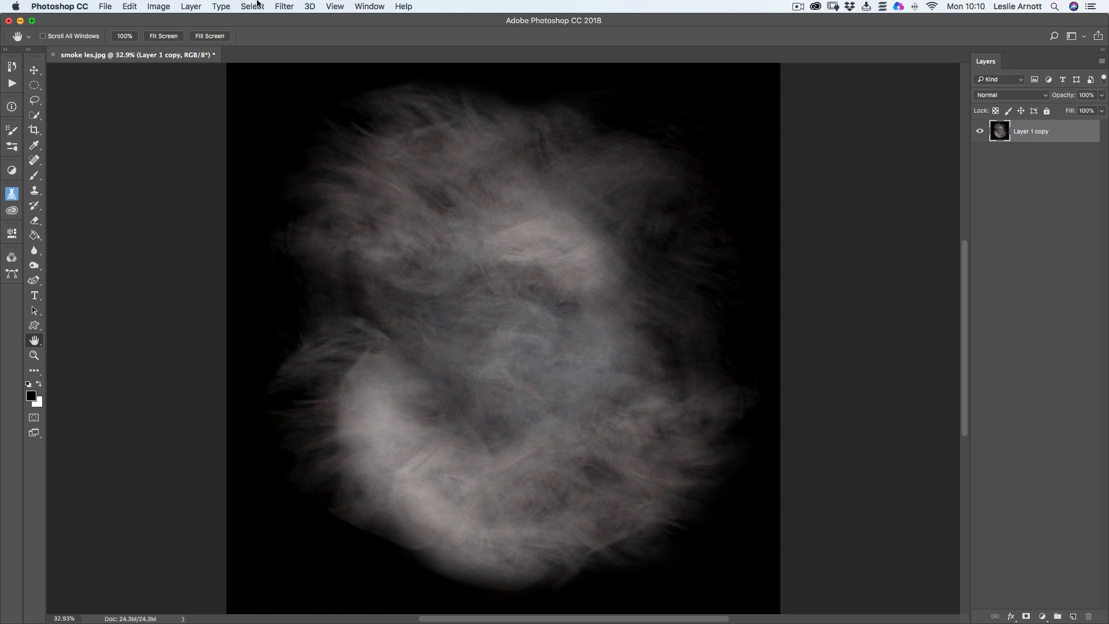
Step: Desaturate the smoke layer with Hue/Saturation at Saturation -100, and invert it to dark smoke on white
click(160, 8)
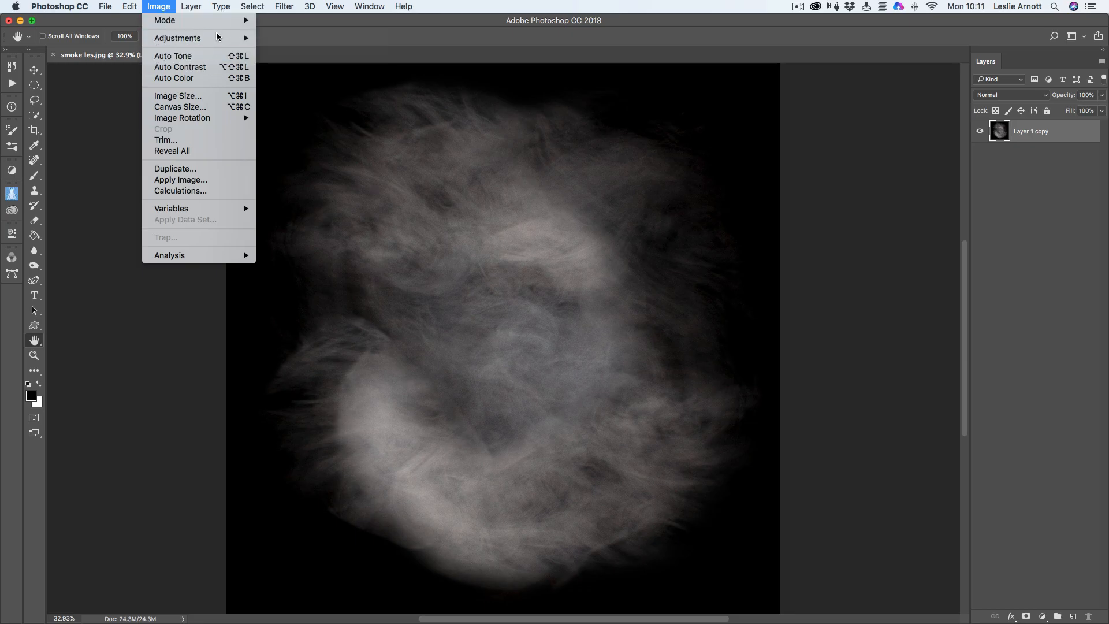
mouse_move(219, 38)
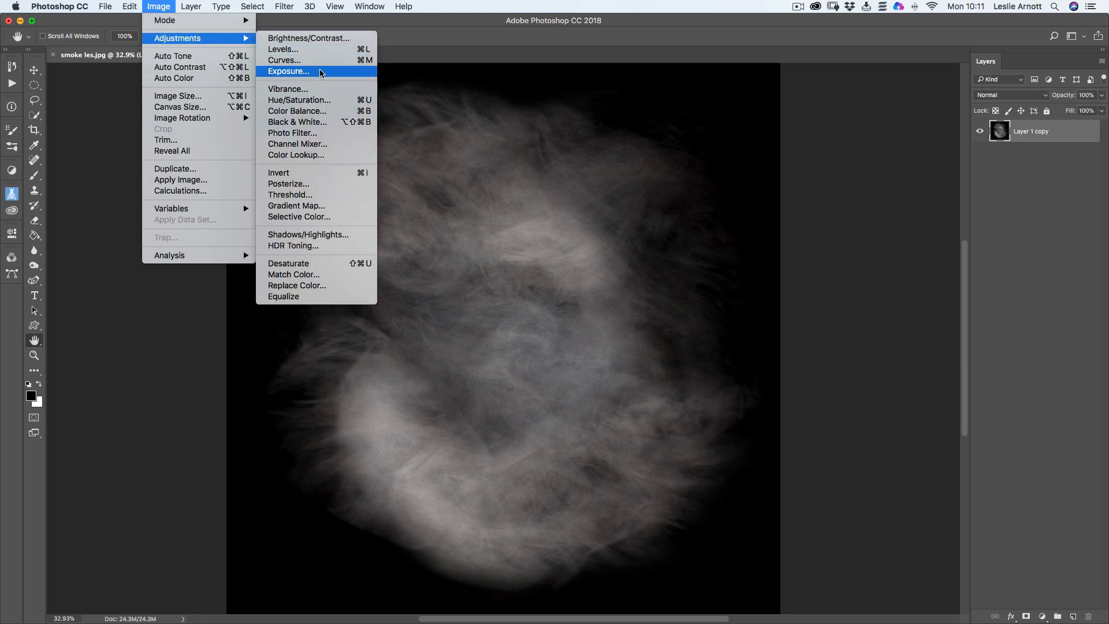
click(327, 101)
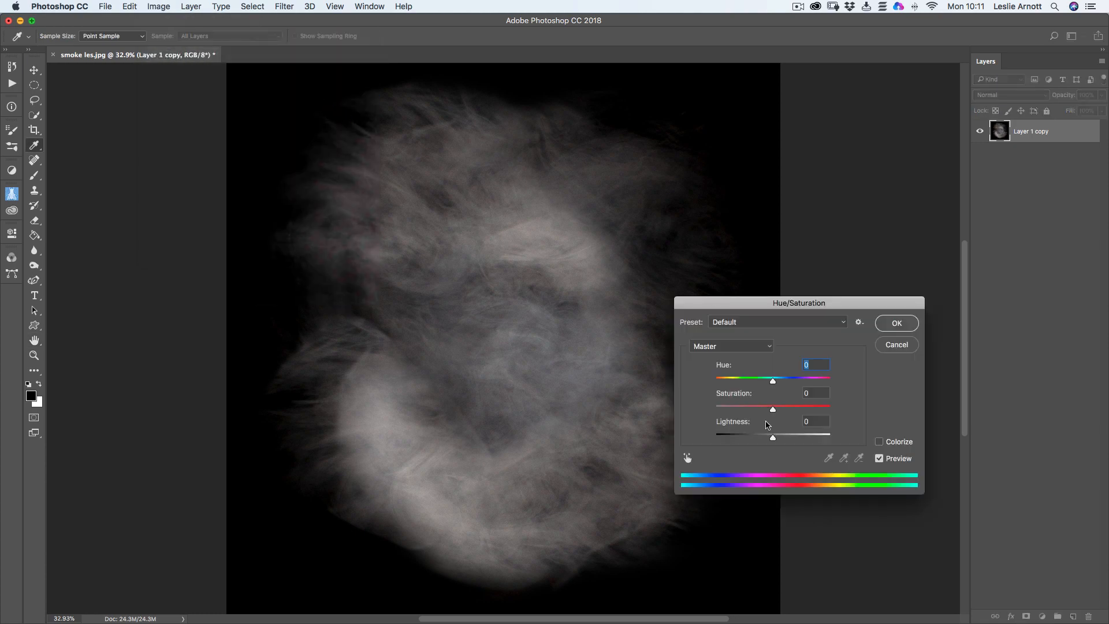
drag(772, 409, 709, 411)
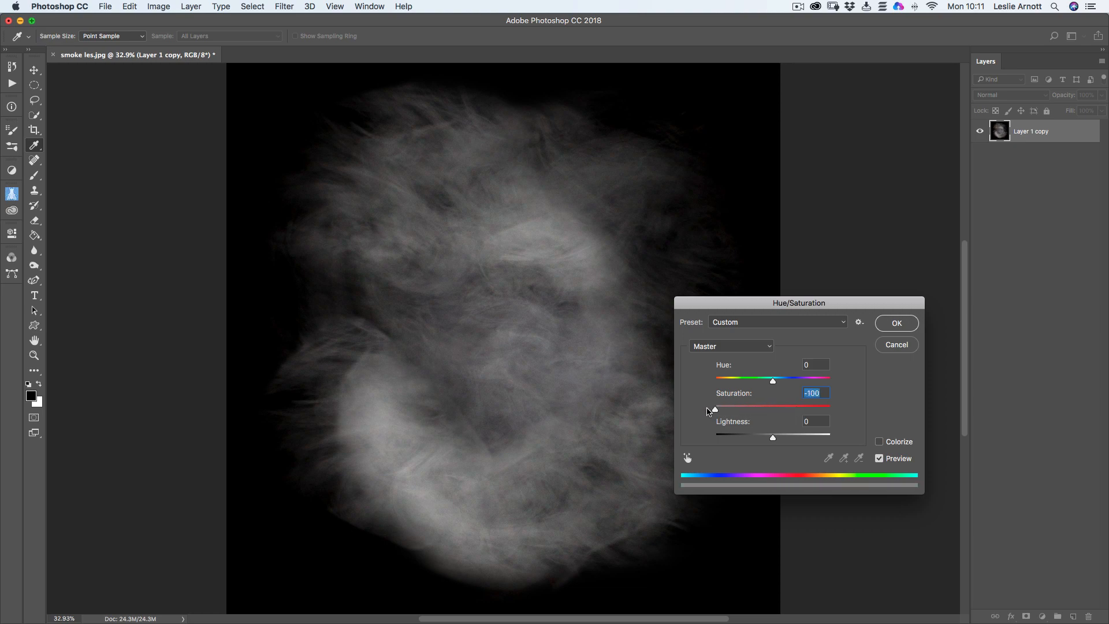
click(896, 323)
key(h)
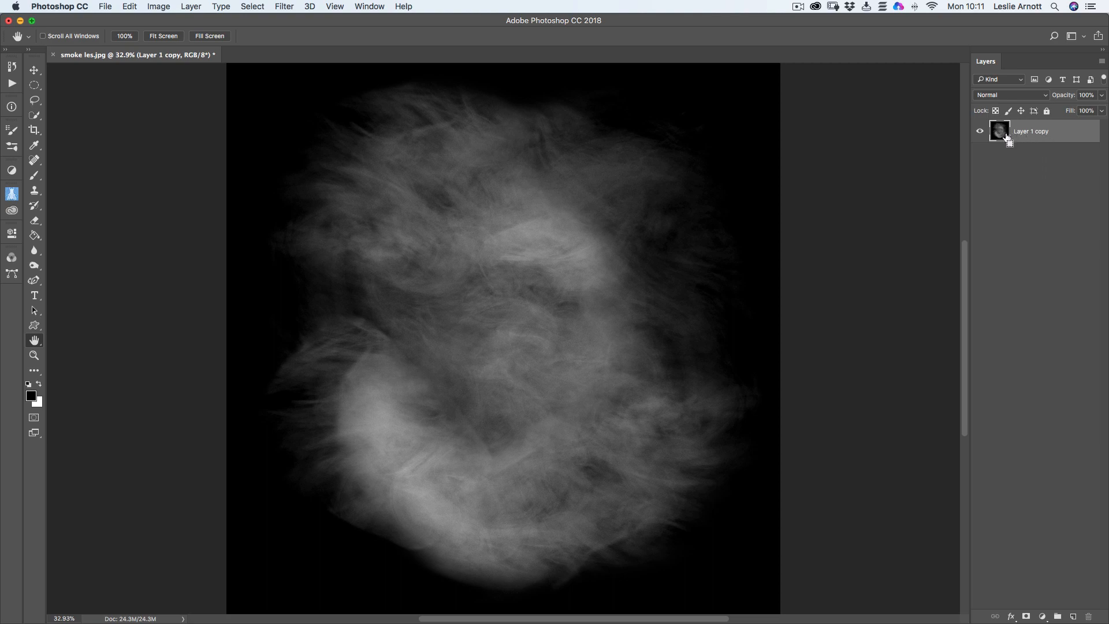
key(super+i)
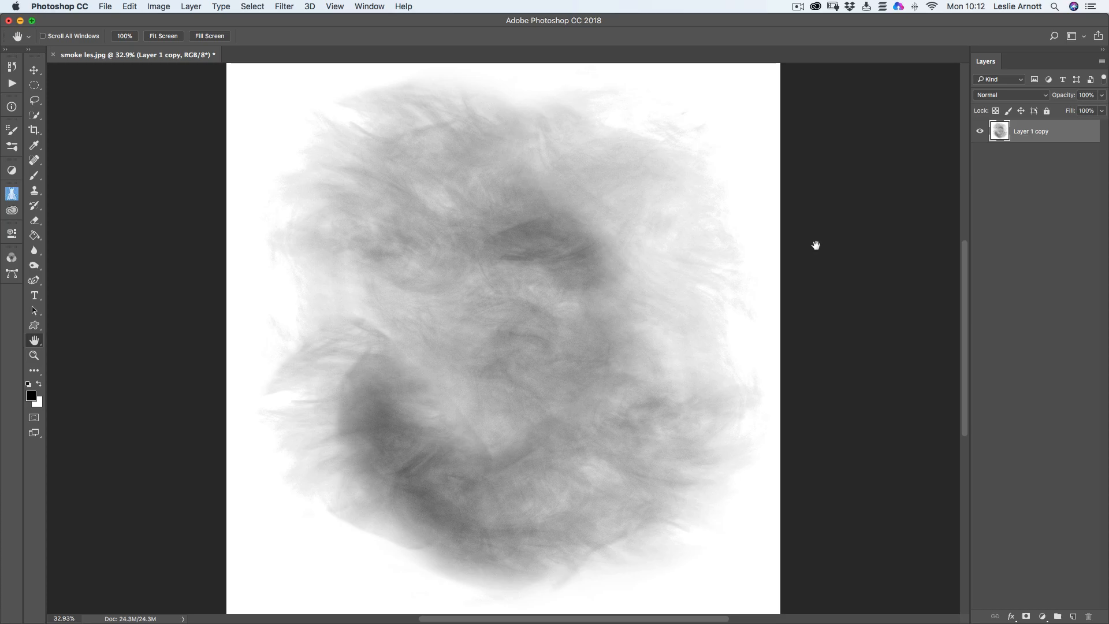
Step: Darken the smoke with Levels by raising the shadow input to 82 and fine-tuning the midtones
key(l)
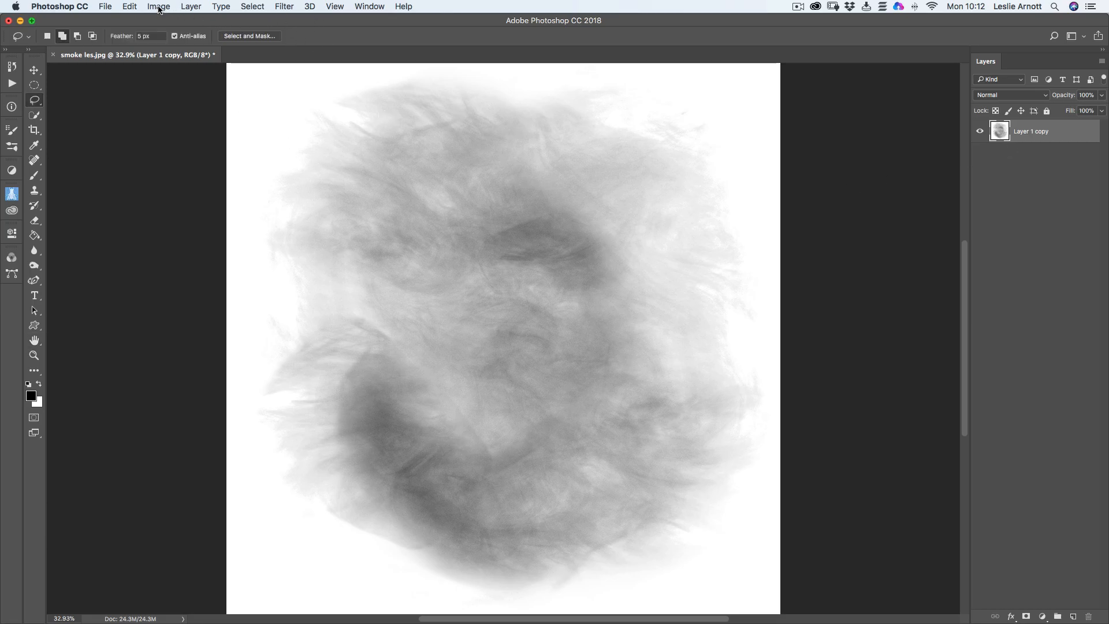
click(159, 7)
mouse_move(174, 38)
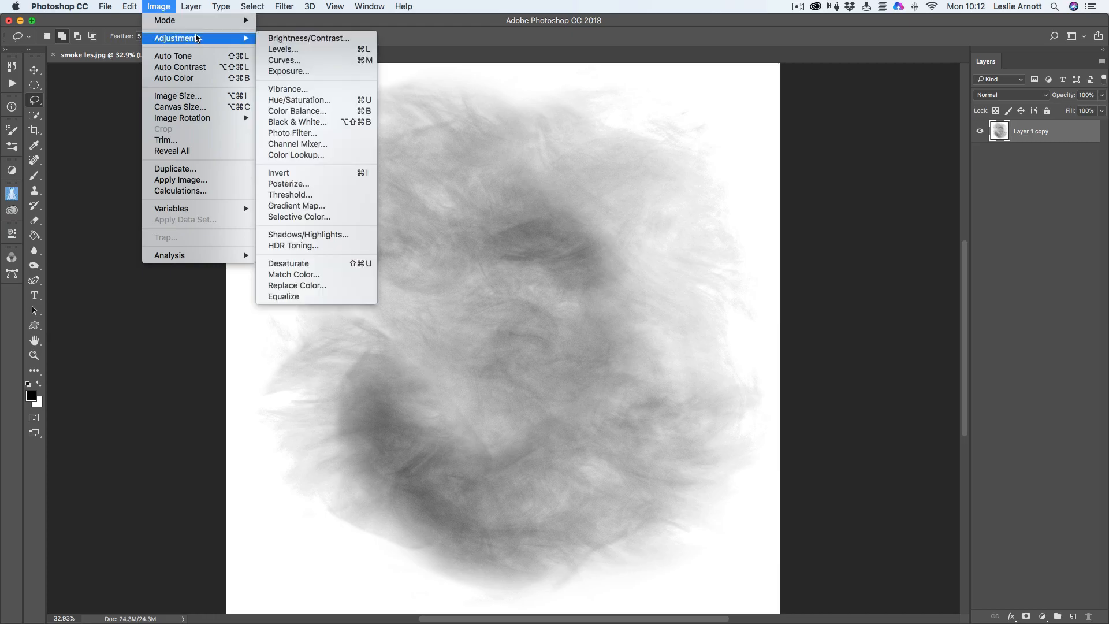
click(316, 53)
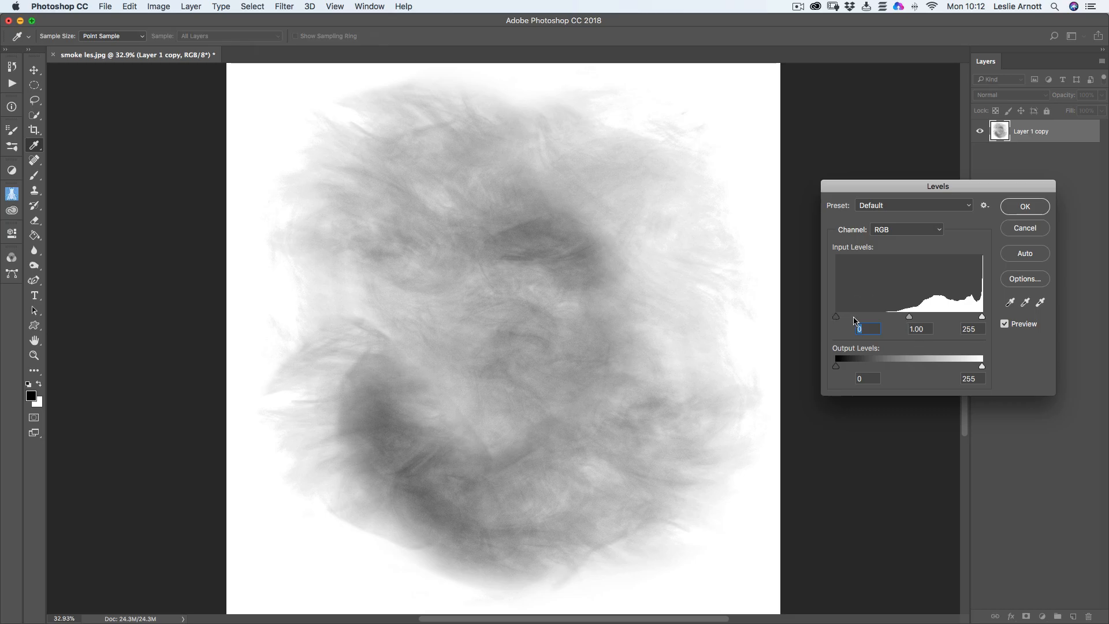
drag(840, 319, 877, 314)
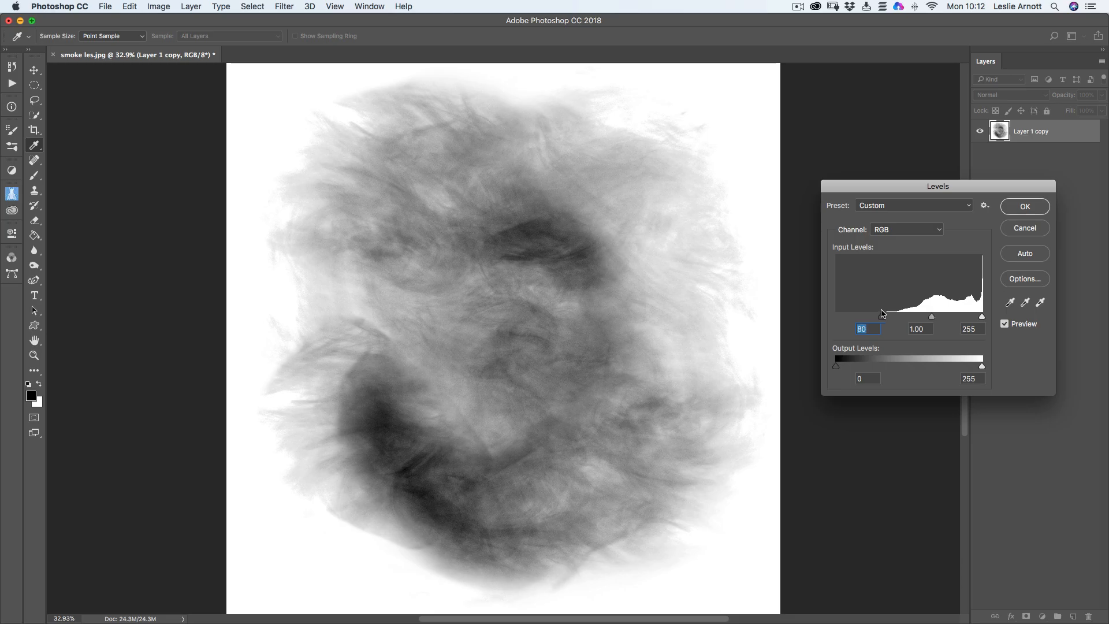
drag(882, 313, 882, 317)
drag(937, 320, 940, 319)
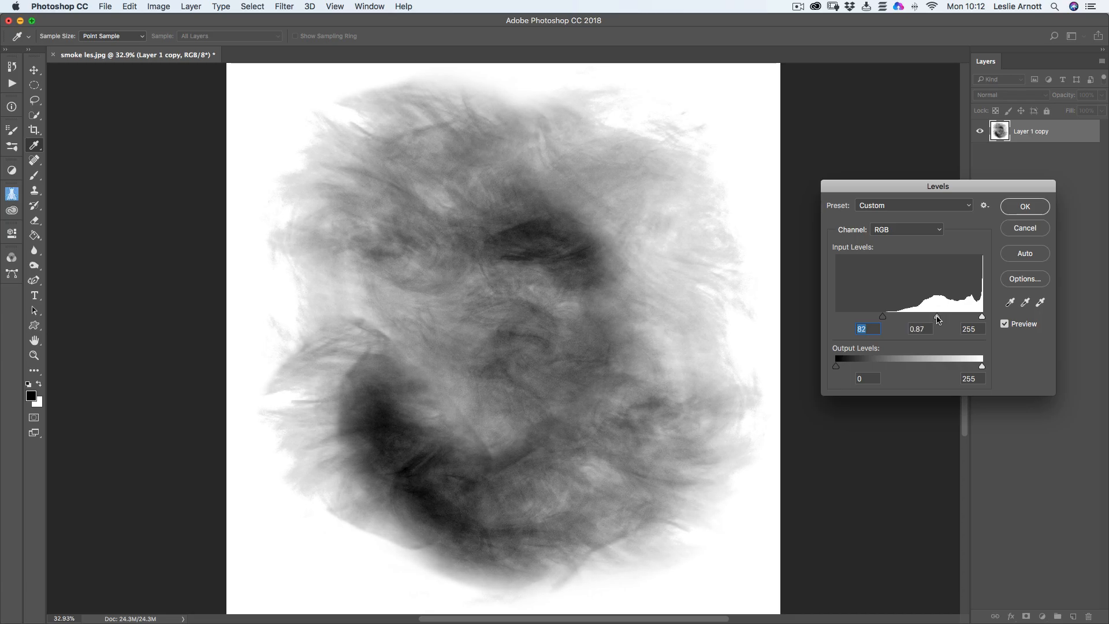
drag(936, 319, 933, 317)
click(1025, 207)
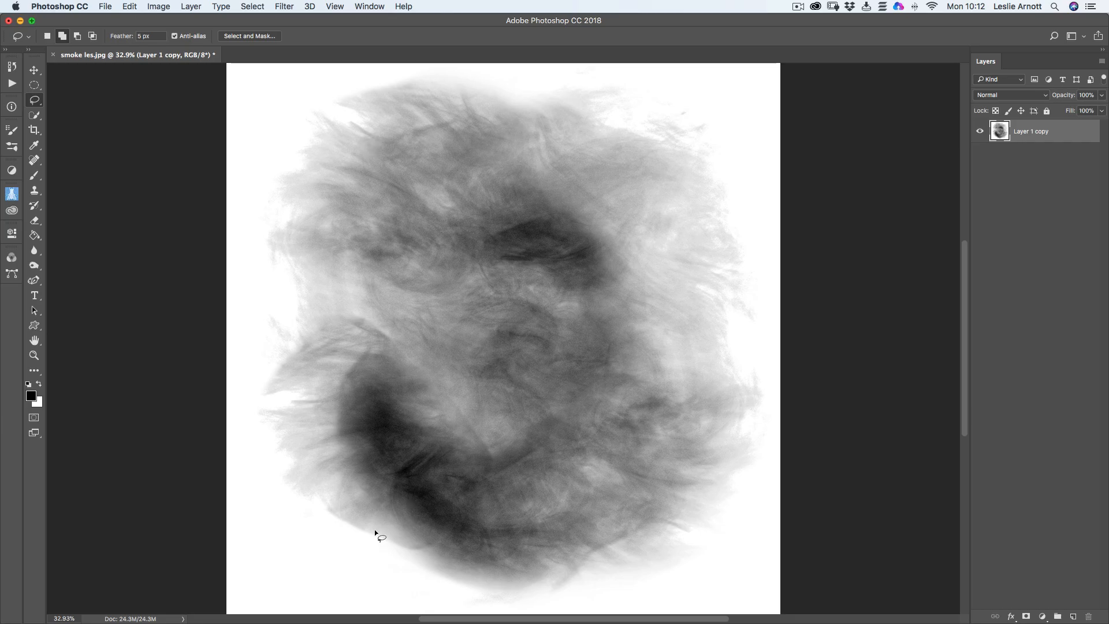
Step: Paint white with the 80 px, 15% flow brush to clean up the smoke's lower-left edge
click(40, 384)
click(36, 176)
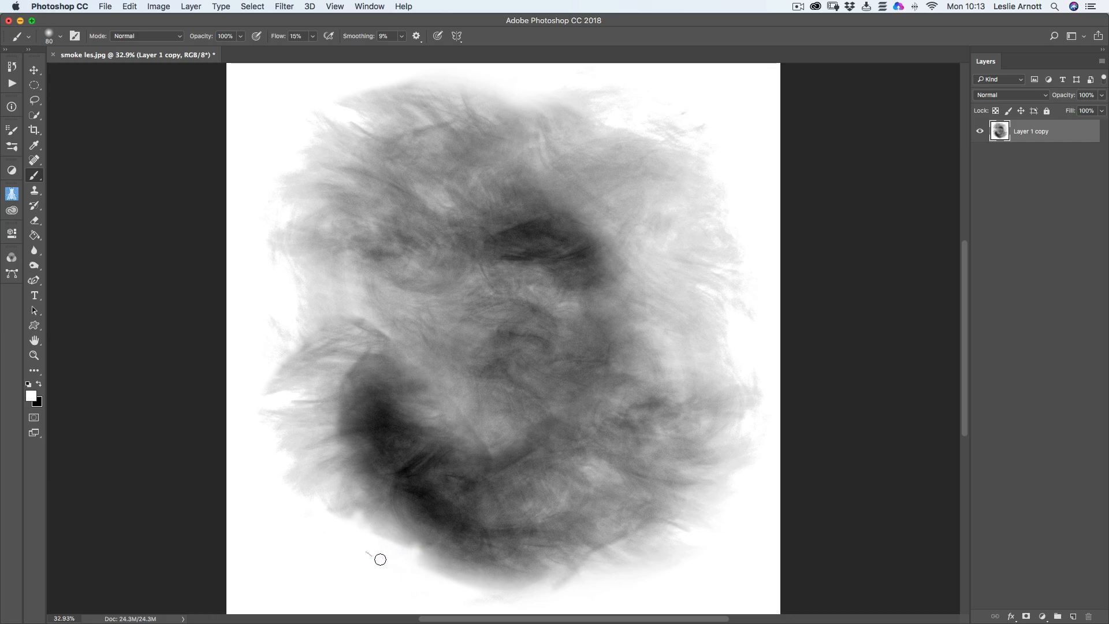
drag(380, 559, 448, 580)
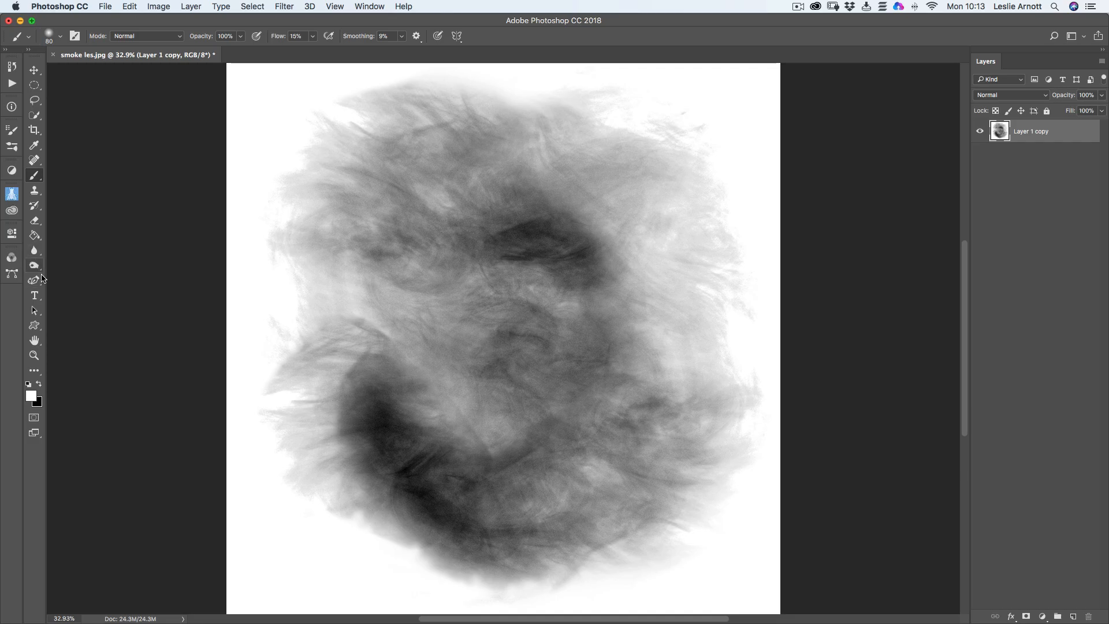
Step: Soften the smoke's lower-left edge with the Smudge tool at 200 px and 100% strength
click(34, 249)
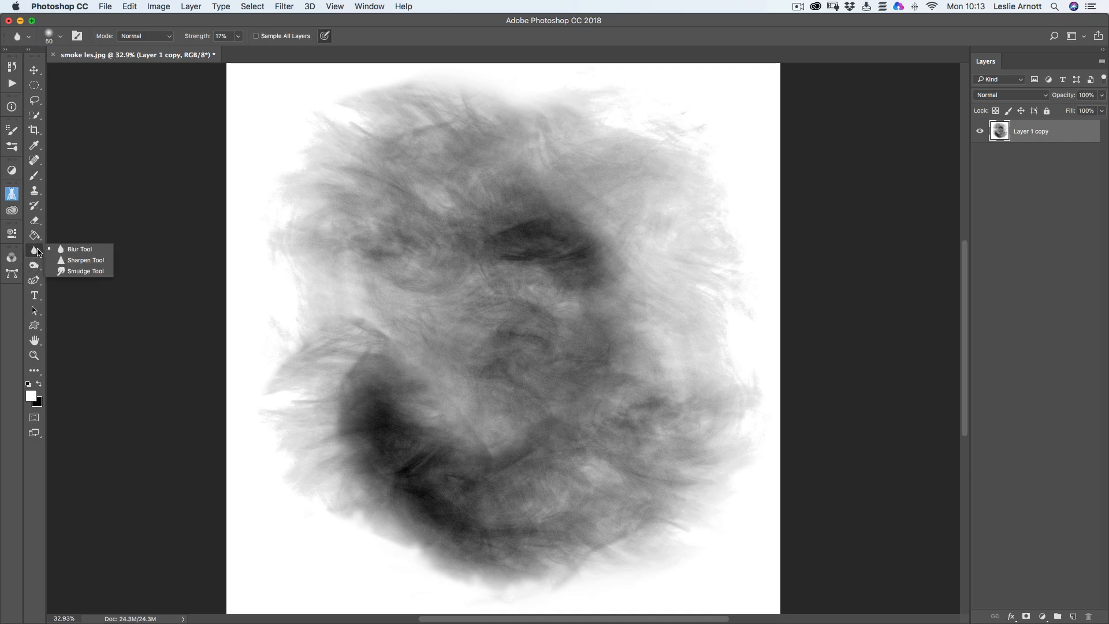
click(79, 273)
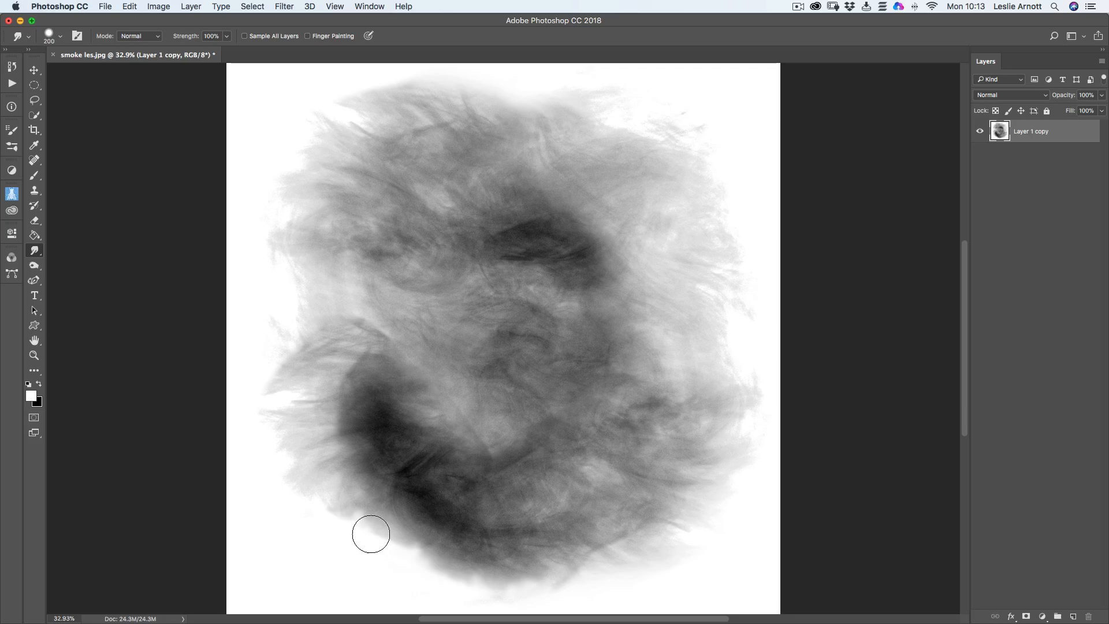
mouse_move(371, 534)
mouse_down()
mouse_move(379, 542)
mouse_move(367, 554)
mouse_move(364, 540)
mouse_move(413, 555)
mouse_move(409, 569)
mouse_move(441, 584)
mouse_move(425, 591)
mouse_move(349, 532)
mouse_move(344, 545)
mouse_move(371, 502)
mouse_up()
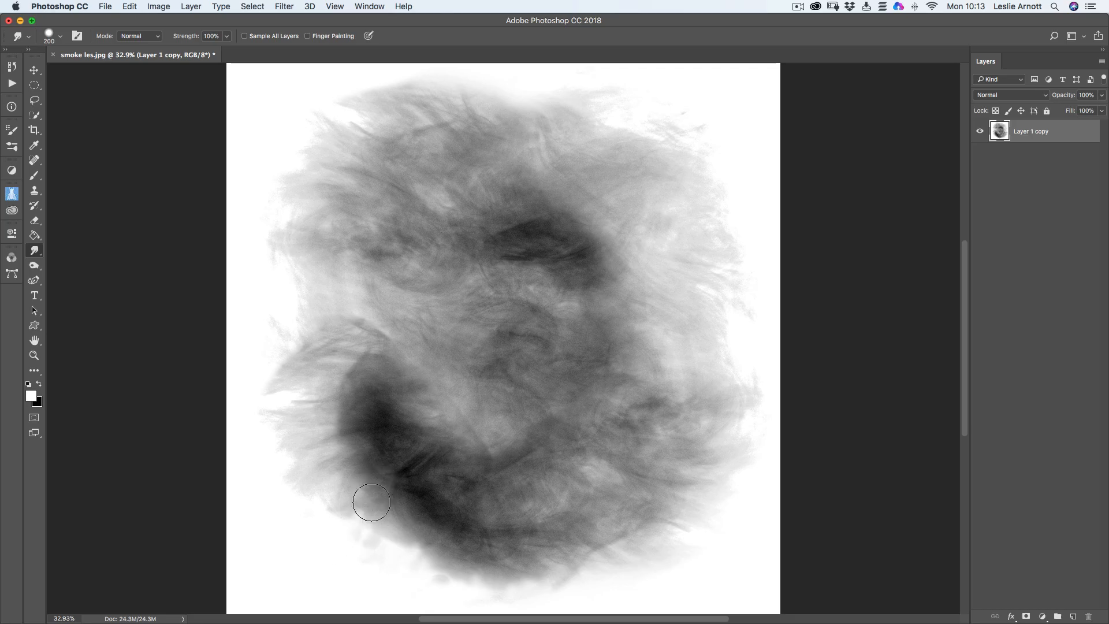
Step: Smudge small wisps along the smoke's lower-left edge with a smaller brush, reducing to 35% strength at 80 px
key(bracketleft)
key(bracketleft)
key(bracketleft)
key(bracketleft)
key(bracketleft)
key(bracketleft)
key(bracketleft)
key(bracketleft)
drag(432, 570, 424, 579)
key(bracketright)
click(227, 38)
drag(230, 50, 192, 50)
click(396, 535)
drag(397, 535, 396, 545)
Step: Define the smoke image as a brush preset named "smoke les"
click(130, 7)
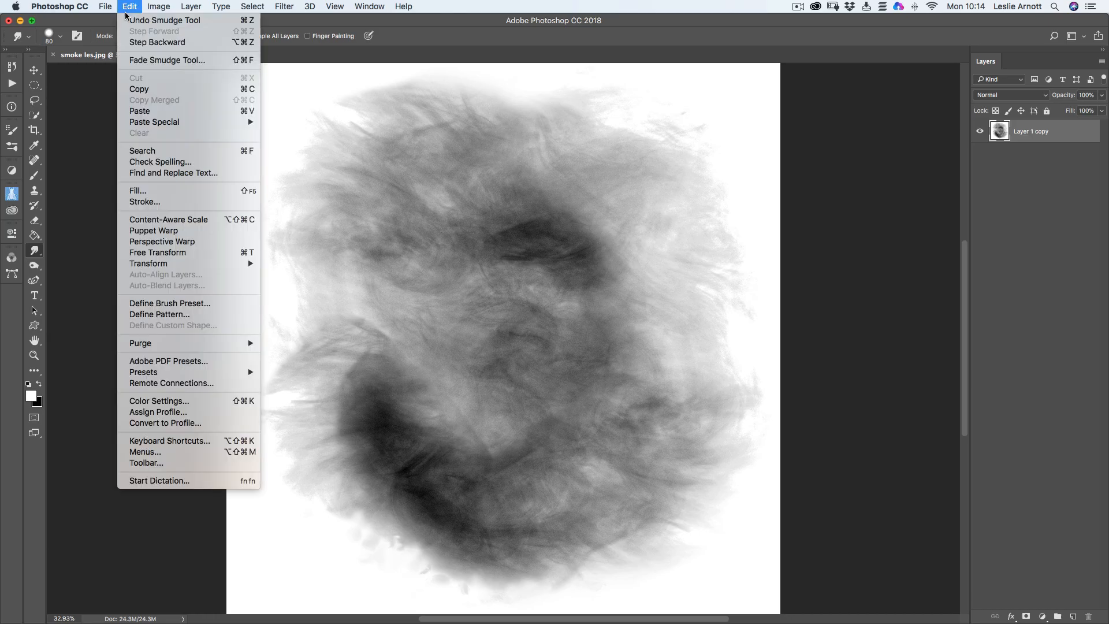
click(170, 303)
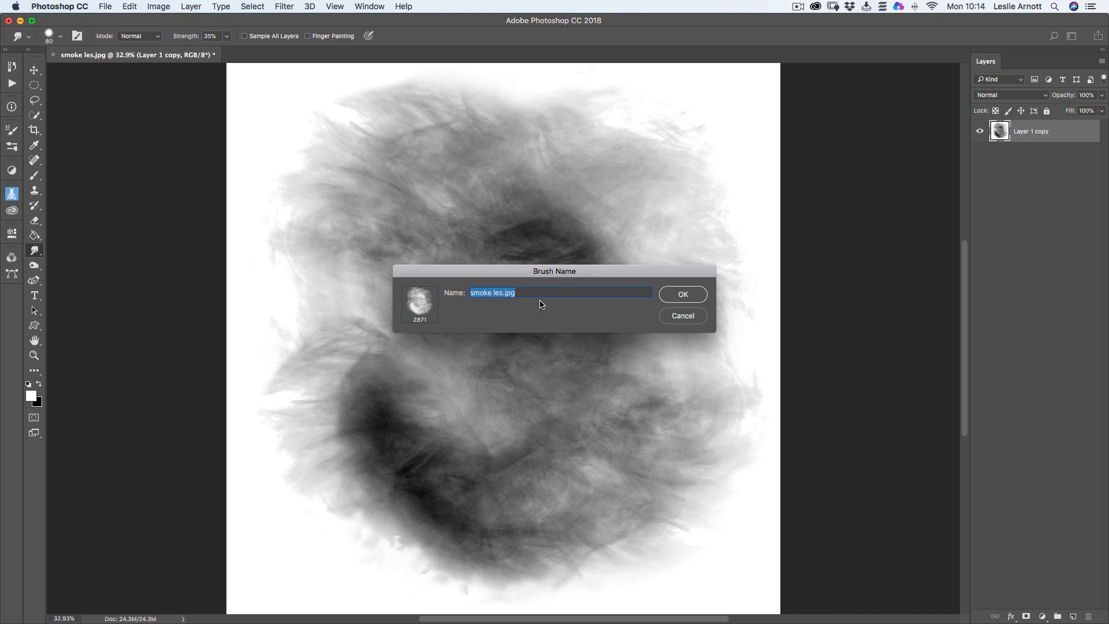
click(520, 293)
key(Return)
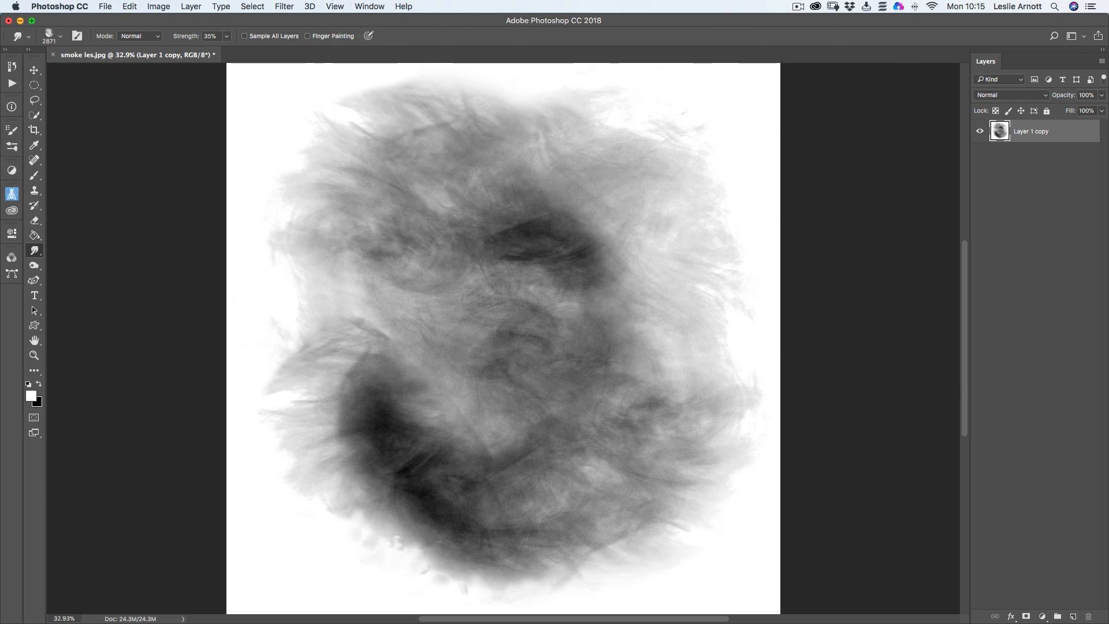
Step: Create a new 2000 x 1300 px document at 118.11 pixels/centimeter with a white background
click(105, 7)
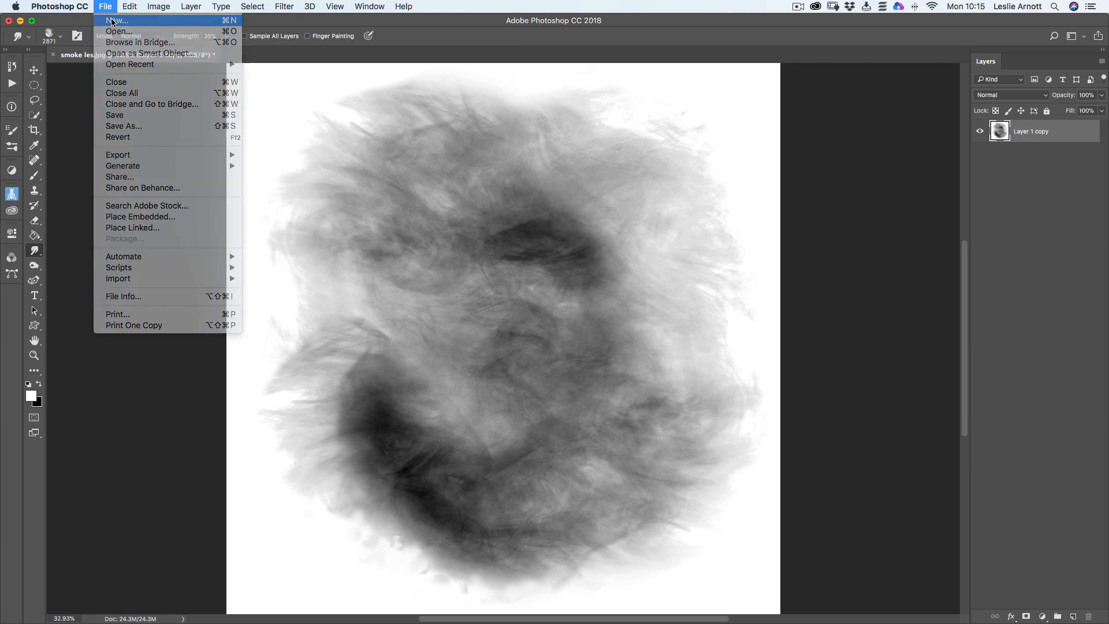
click(113, 23)
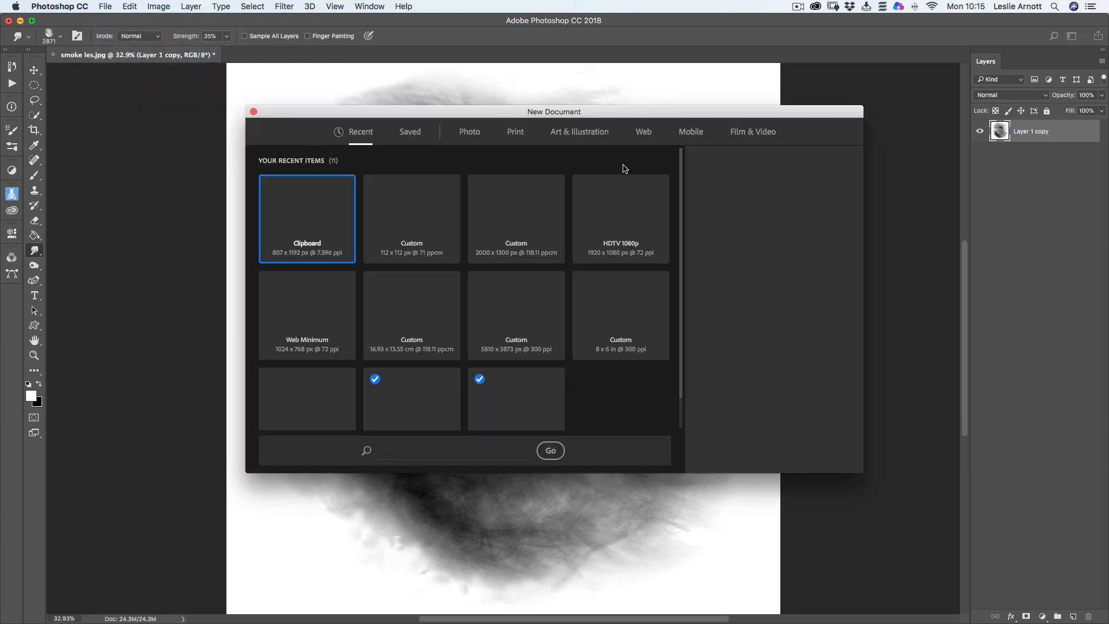
click(414, 213)
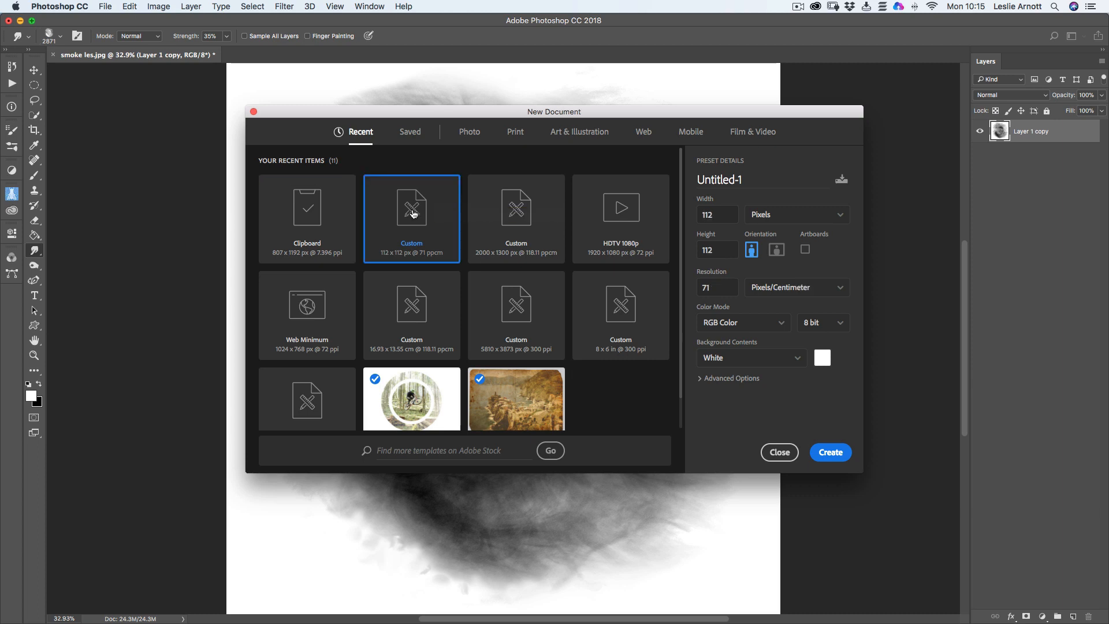
click(514, 214)
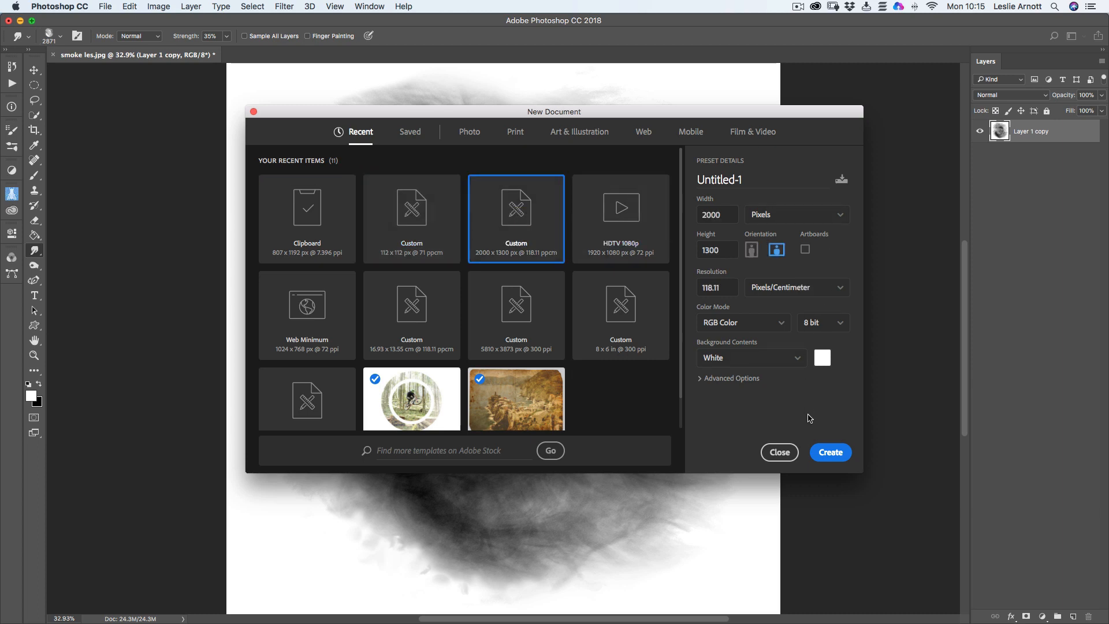
click(827, 452)
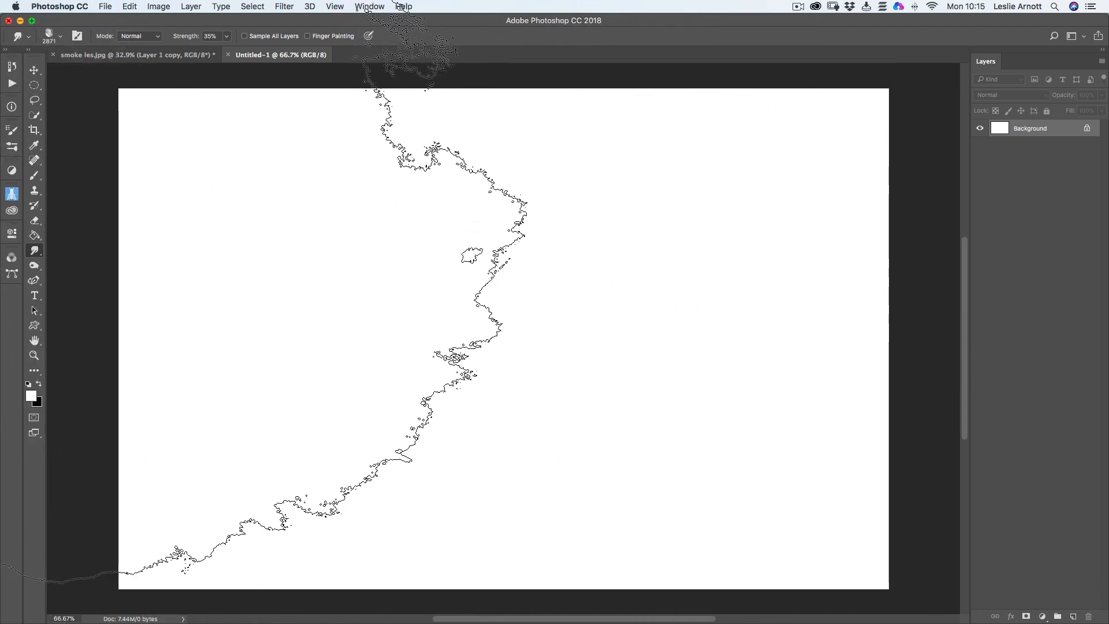
Step: Reset the colors to black foreground and white background, and choose the "smoke les" preset for the Brush tool
key(d)
click(34, 175)
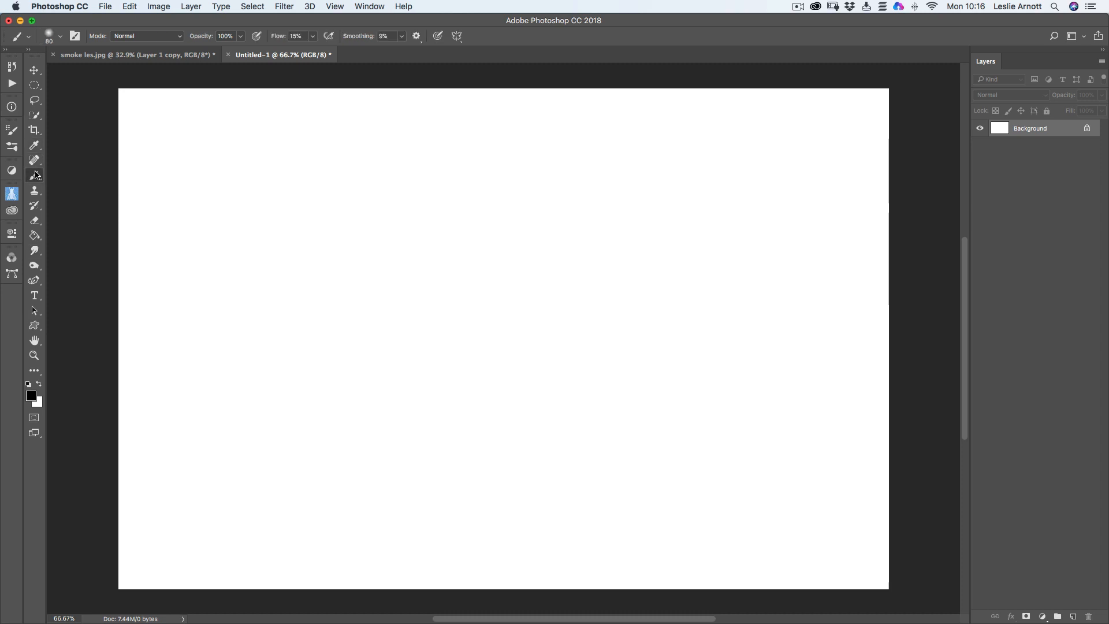
key(bracketright)
key(bracketright)
key(bracketright)
key(bracketright)
key(bracketright)
key(bracketright)
key(bracketright)
click(60, 36)
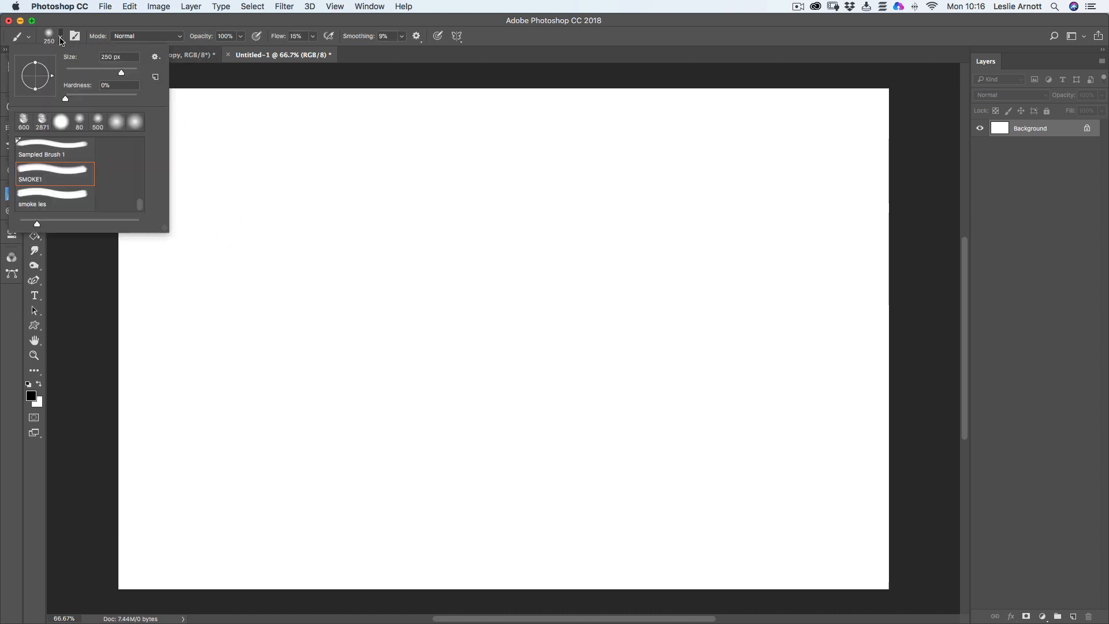
click(60, 196)
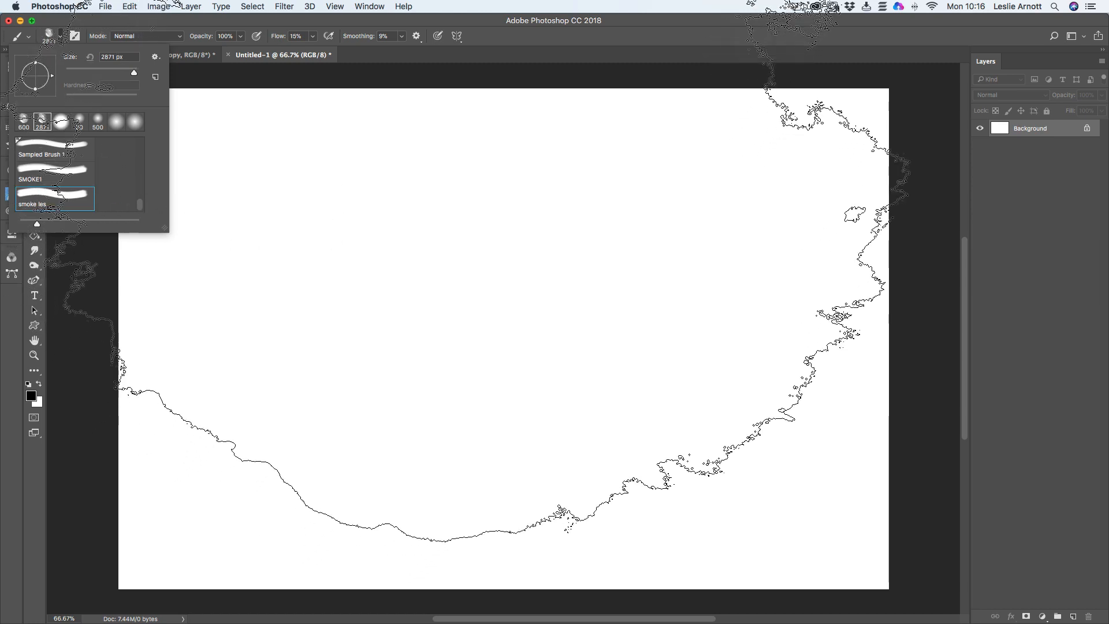
click(688, 4)
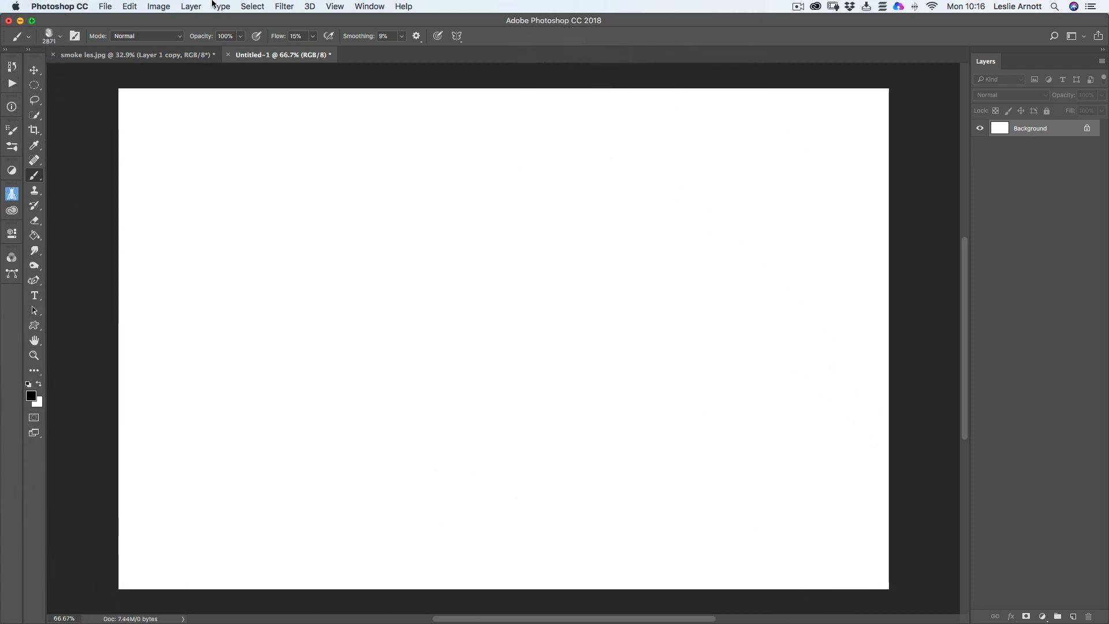
Step: Reduce the smoke brush to 67 px and stamp it once in the canvas's lower-left area
click(60, 38)
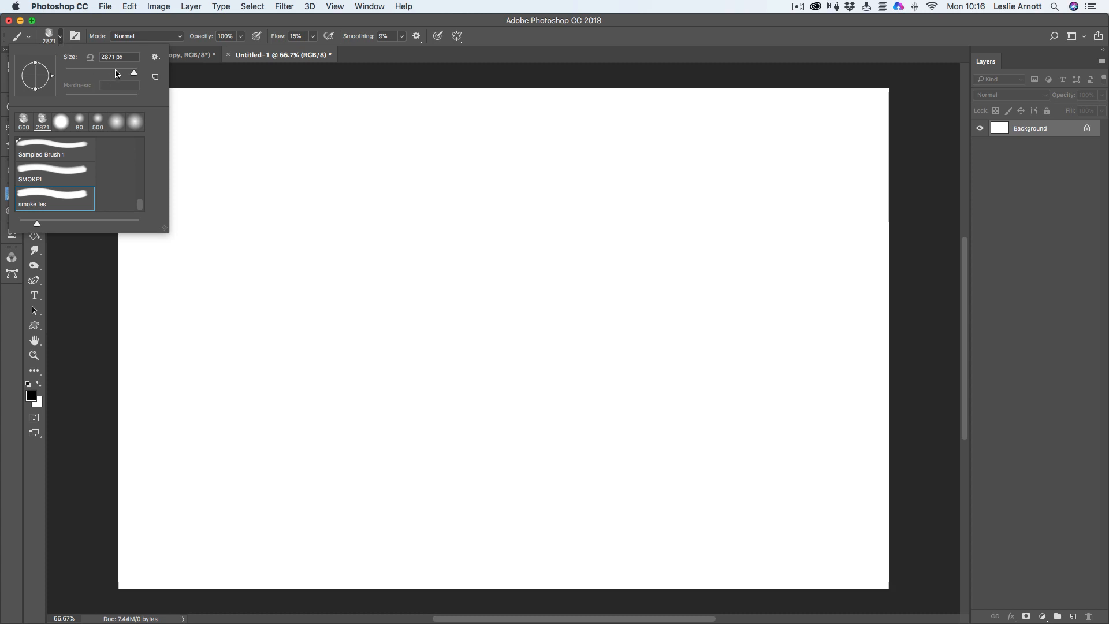
drag(135, 76, 115, 78)
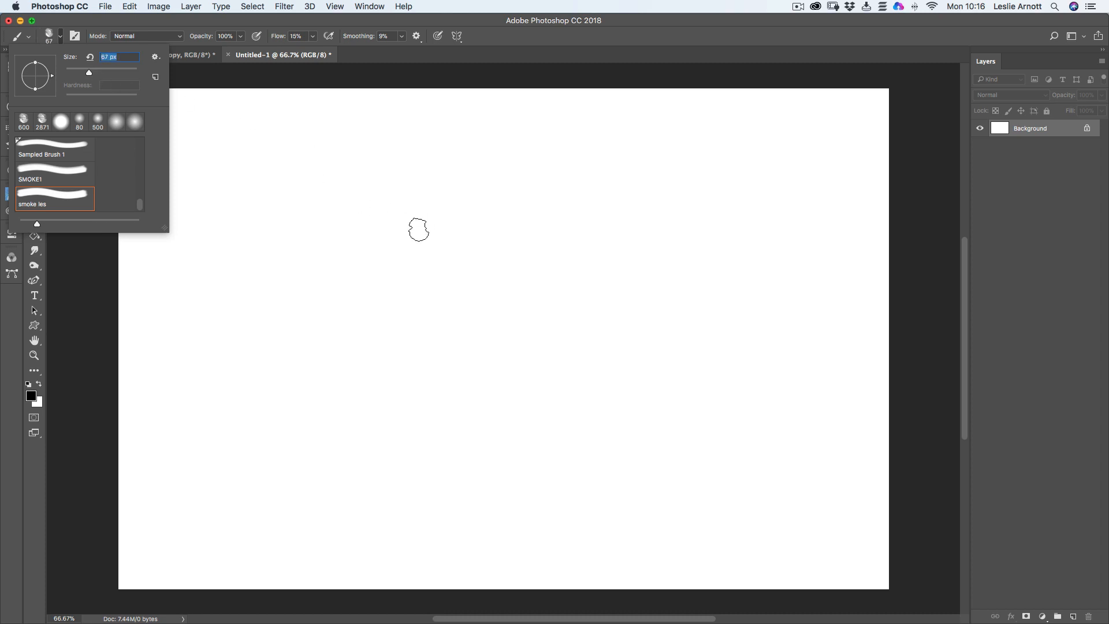
click(325, 474)
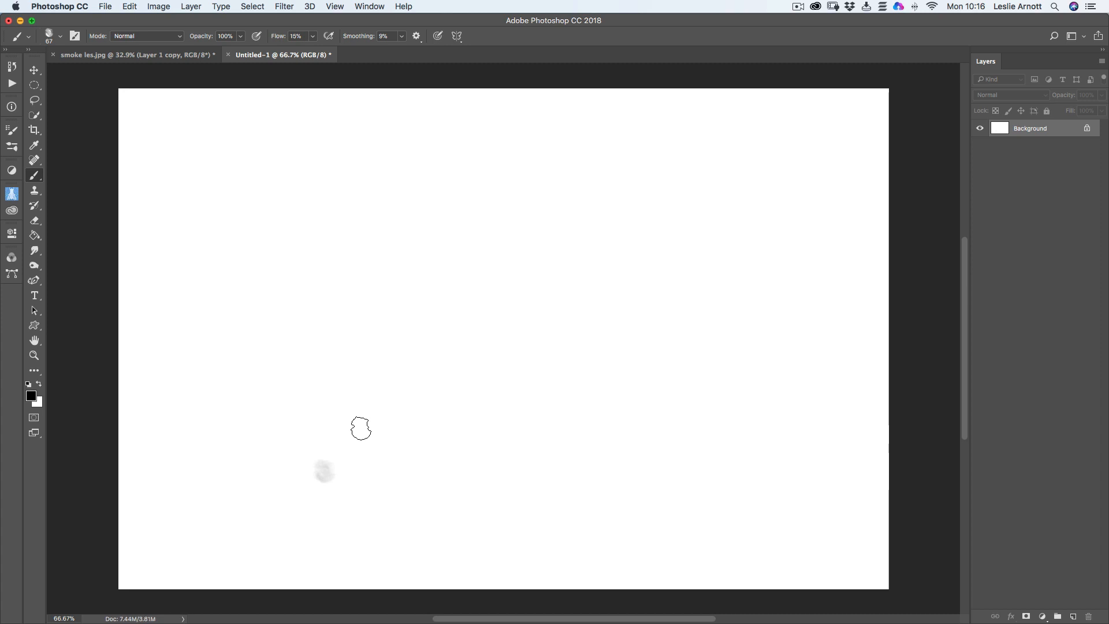
Step: Enlarge the smoke brush to 800 px and stamp overlapping smoke clouds across the left and middle of the canvas
key(bracketright)
key(bracketright)
key(bracketright)
key(bracketright)
key(bracketright)
key(bracketright)
key(bracketright)
key(bracketright)
key(bracketright)
key(bracketright)
key(bracketright)
key(bracketright)
key(bracketright)
key(bracketright)
click(355, 430)
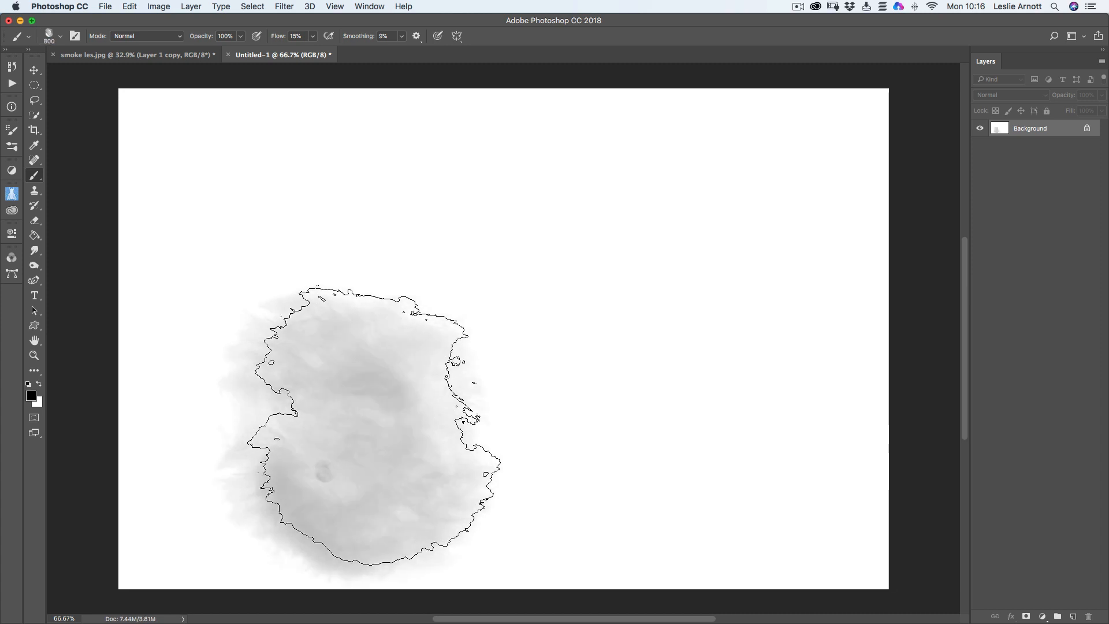
click(527, 400)
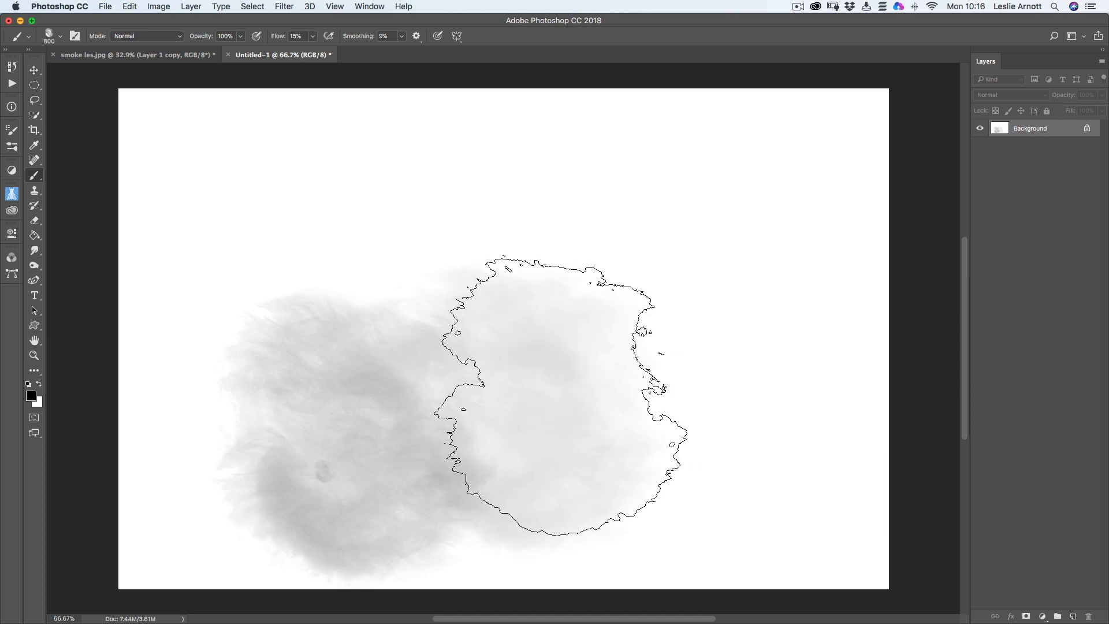
click(454, 329)
click(338, 298)
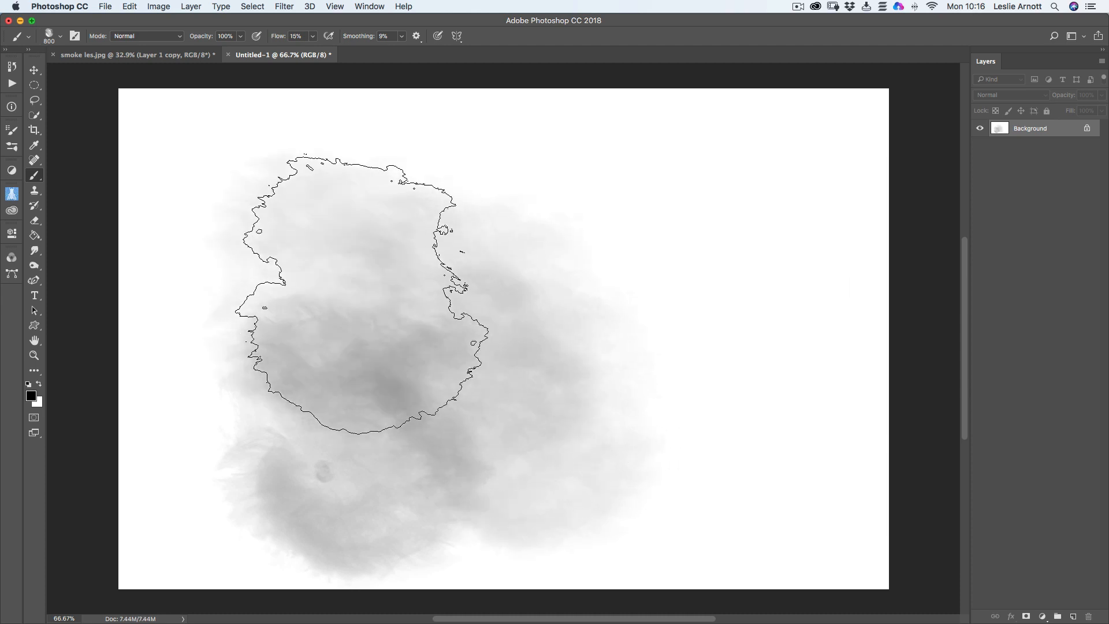
Step: Stamp more overlapping 800 px smoke clouds over the right, middle and left of the canvas
click(621, 315)
click(741, 305)
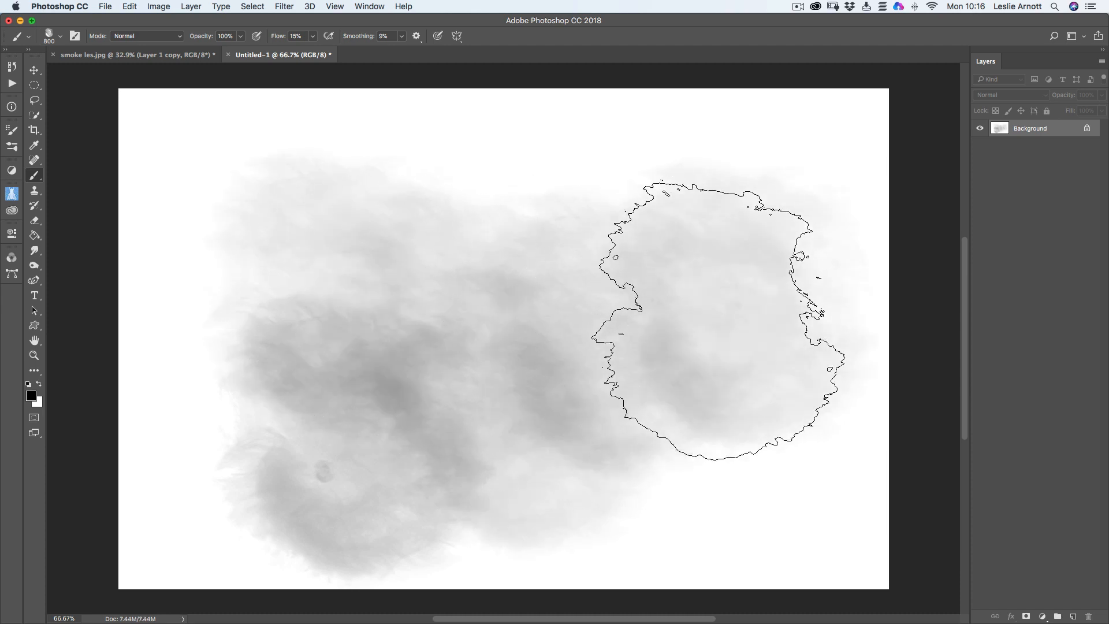
click(551, 419)
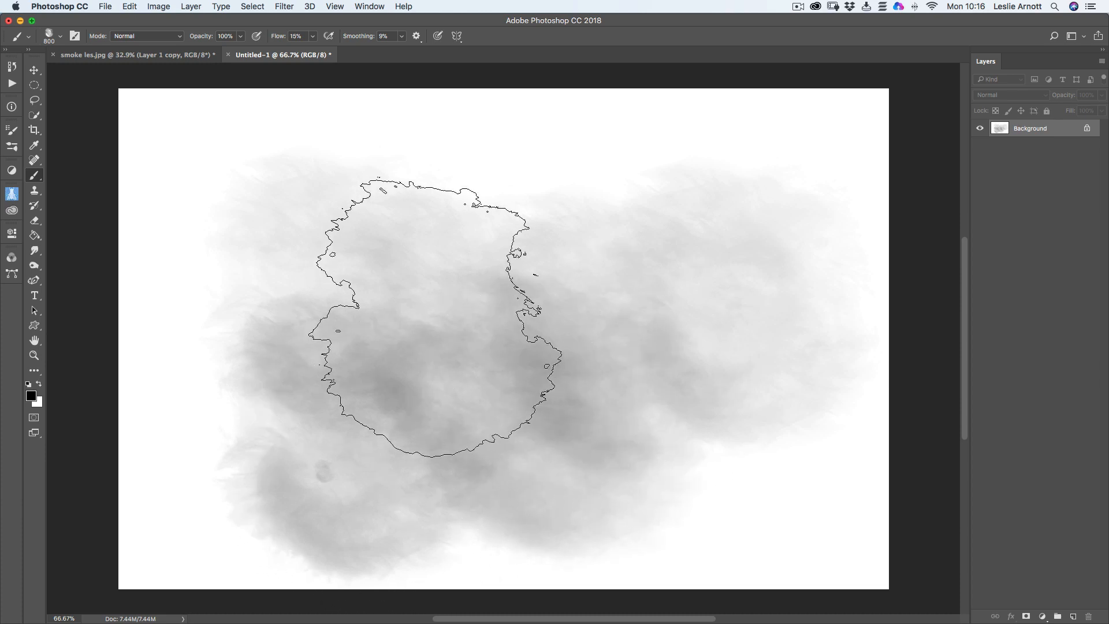
click(439, 297)
click(508, 235)
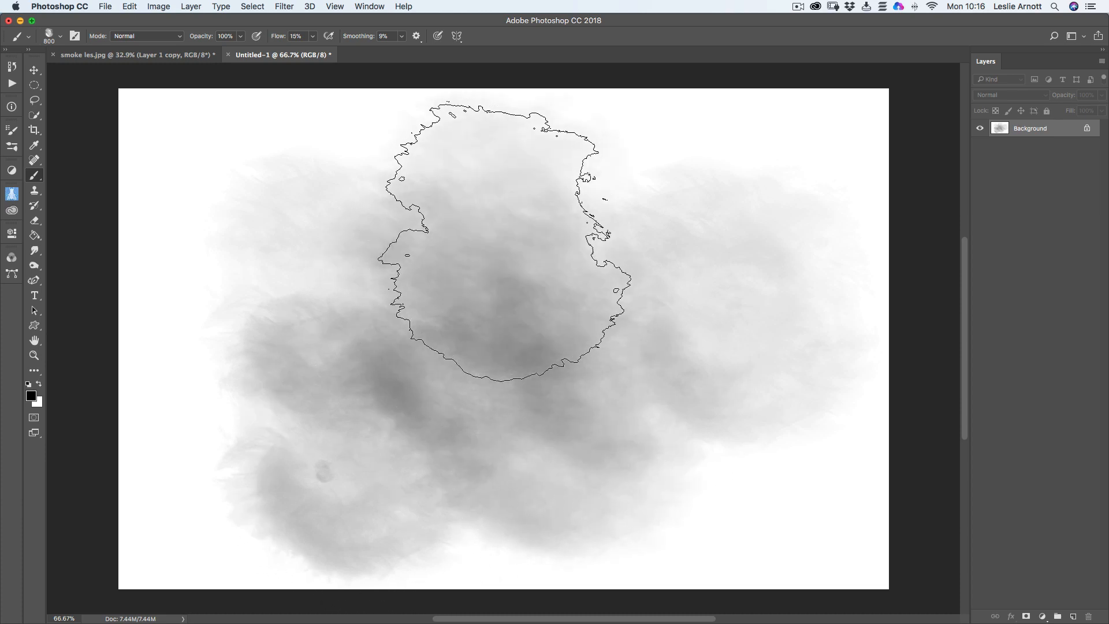
click(462, 446)
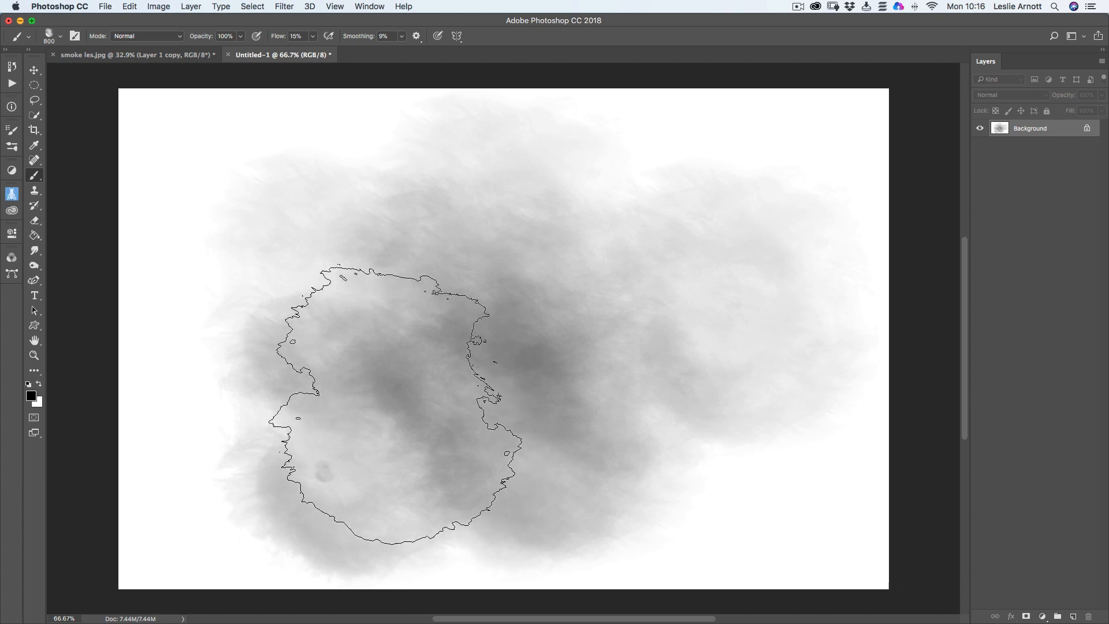
click(381, 370)
click(274, 284)
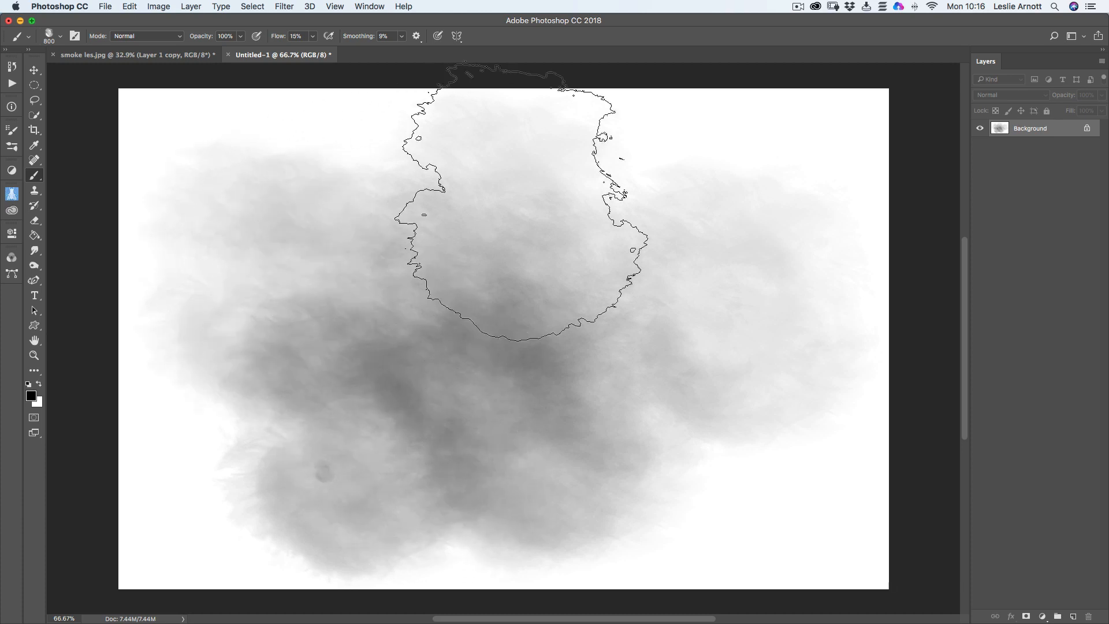
Step: Reduce the smoke brush to 700 px and further to 500 px, building up darker smoke over the right, center and upper-left areas
key(bracketright)
key(bracketleft)
key(bracketleft)
key(bracketleft)
key(bracketleft)
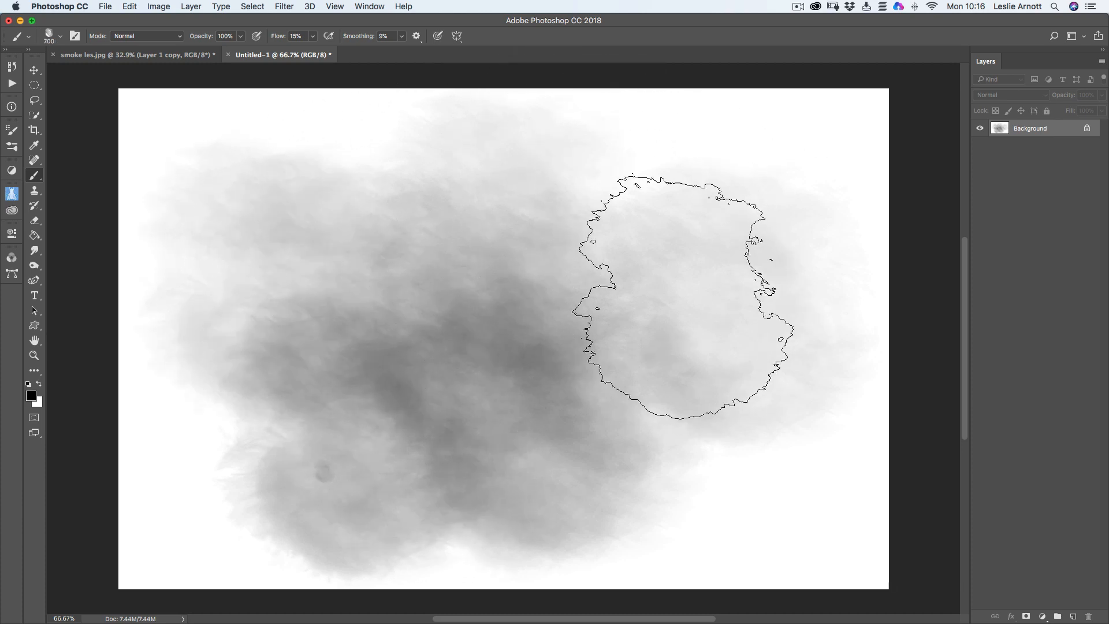
click(677, 329)
click(661, 428)
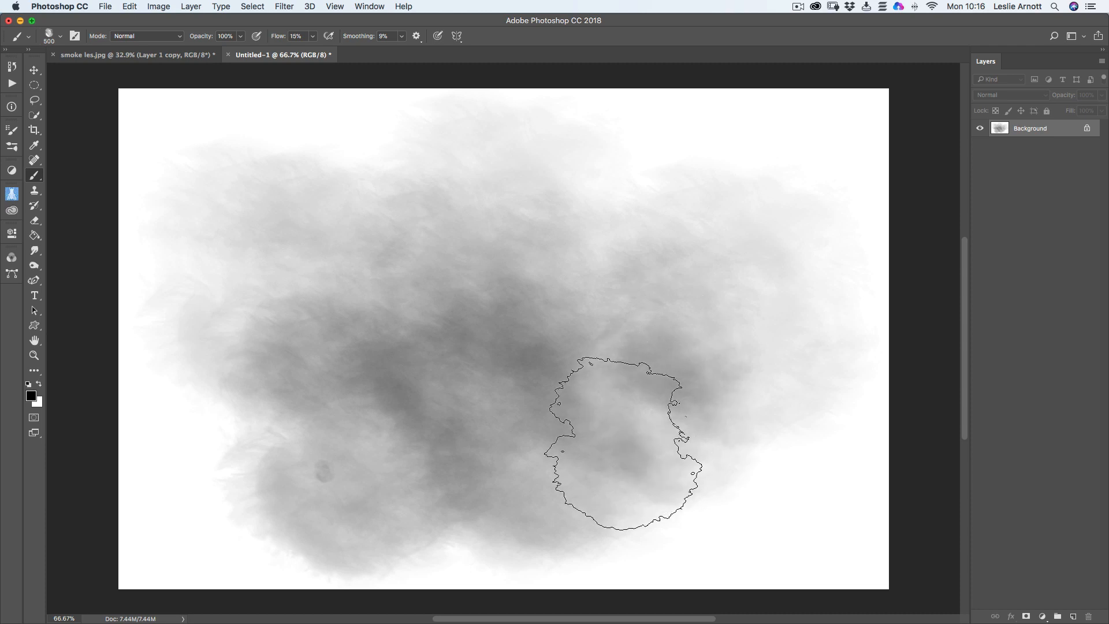
click(633, 428)
click(729, 381)
click(808, 221)
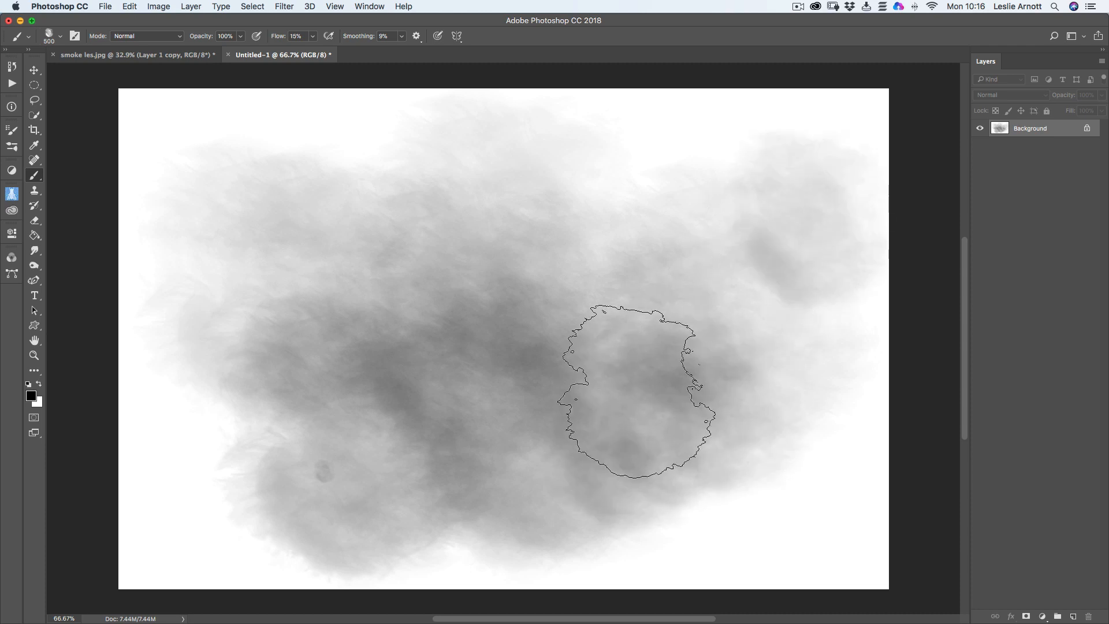
click(531, 454)
mouse_move(510, 351)
mouse_down()
mouse_move(389, 315)
mouse_move(503, 235)
mouse_move(547, 227)
mouse_move(690, 280)
mouse_move(607, 344)
mouse_move(607, 408)
mouse_move(400, 470)
mouse_move(354, 422)
mouse_move(520, 216)
mouse_move(569, 183)
mouse_move(307, 247)
mouse_up()
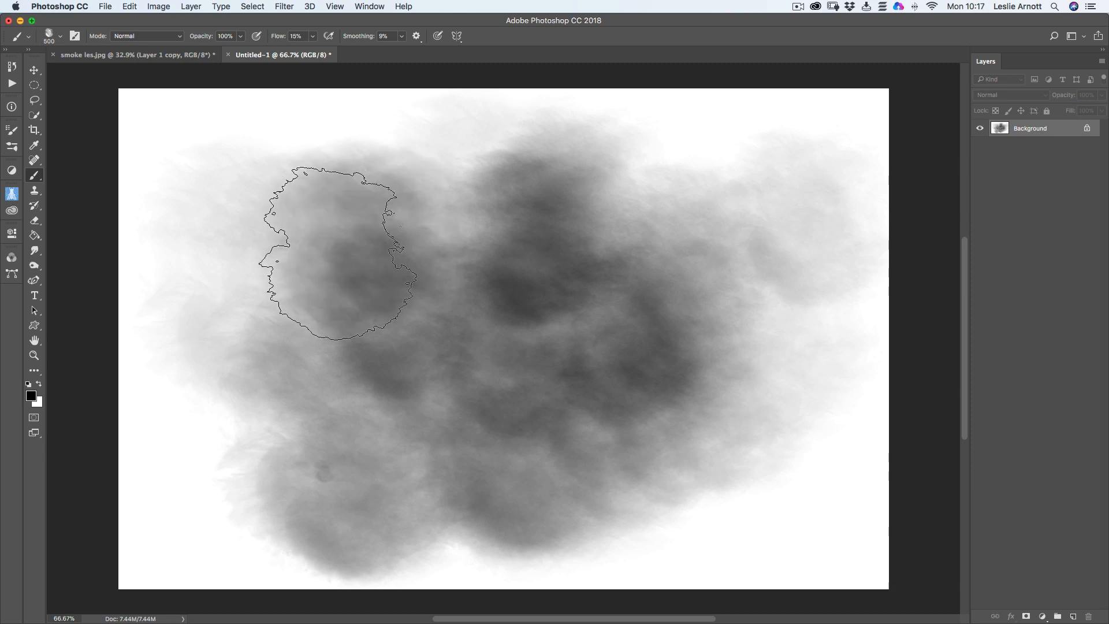
Step: Swap the foreground color to white, enlarge the smoke brush, and paint a lighter stroke through the middle of the smoke
click(39, 384)
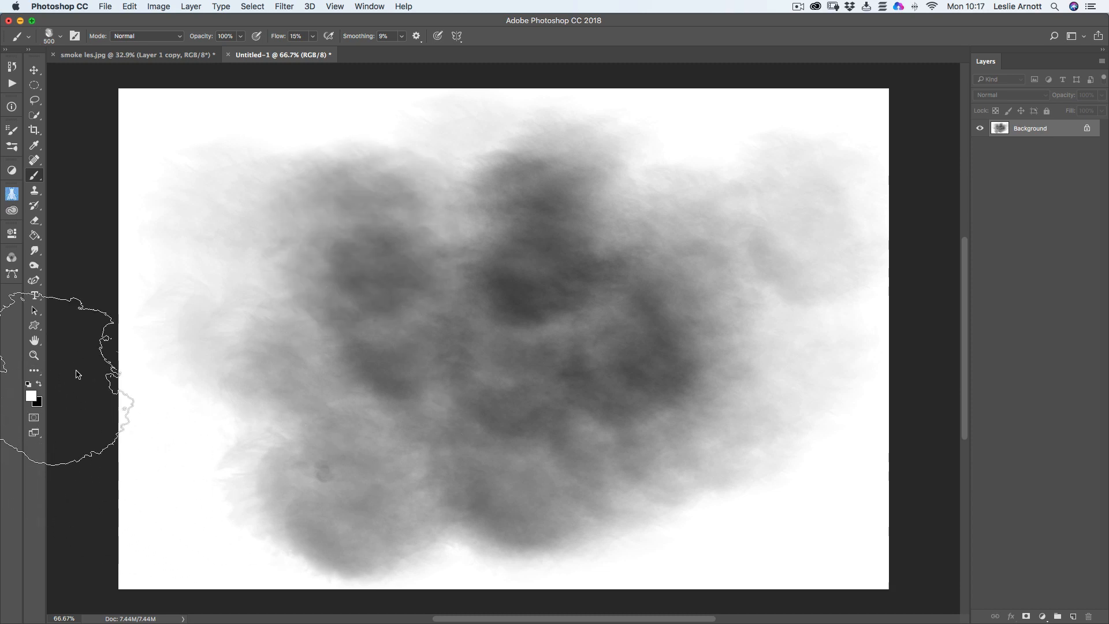
key(bracketright)
key(bracketright)
key(bracketright)
key(bracketright)
key(bracketright)
drag(419, 346, 563, 328)
Step: Reduce the smoke brush to 80 px and paint a short white stroke up and left through the dark smoke at upper center
key(bracketleft)
key(bracketleft)
key(bracketleft)
key(bracketleft)
key(bracketleft)
key(bracketleft)
key(bracketleft)
key(bracketleft)
key(bracketleft)
key(bracketleft)
key(bracketleft)
key(bracketleft)
key(bracketleft)
key(bracketleft)
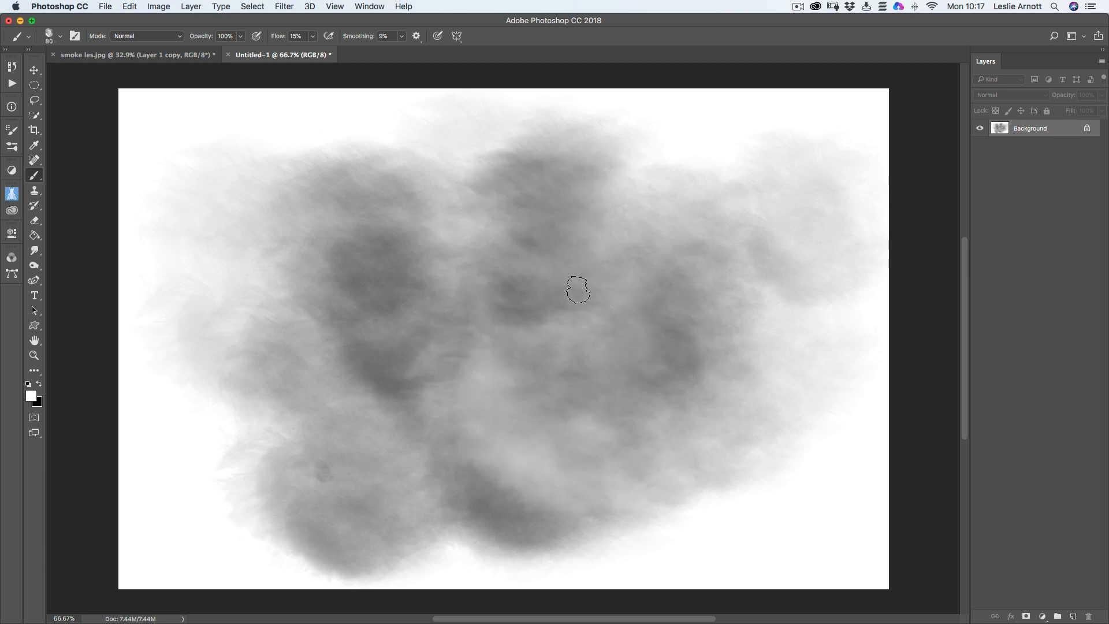
mouse_move(578, 290)
mouse_down()
mouse_move(565, 246)
mouse_move(530, 263)
mouse_move(535, 280)
mouse_move(511, 256)
mouse_move(512, 220)
mouse_up()
Step: Enlarge the white smoke brush to 400 px and on to 700 px, stamping lighter clouds over the right, lower-middle and lower-right smoke
key(bracketright)
key(bracketright)
key(bracketright)
key(bracketright)
key(bracketright)
key(bracketright)
key(bracketright)
key(bracketright)
key(bracketright)
key(bracketright)
key(bracketright)
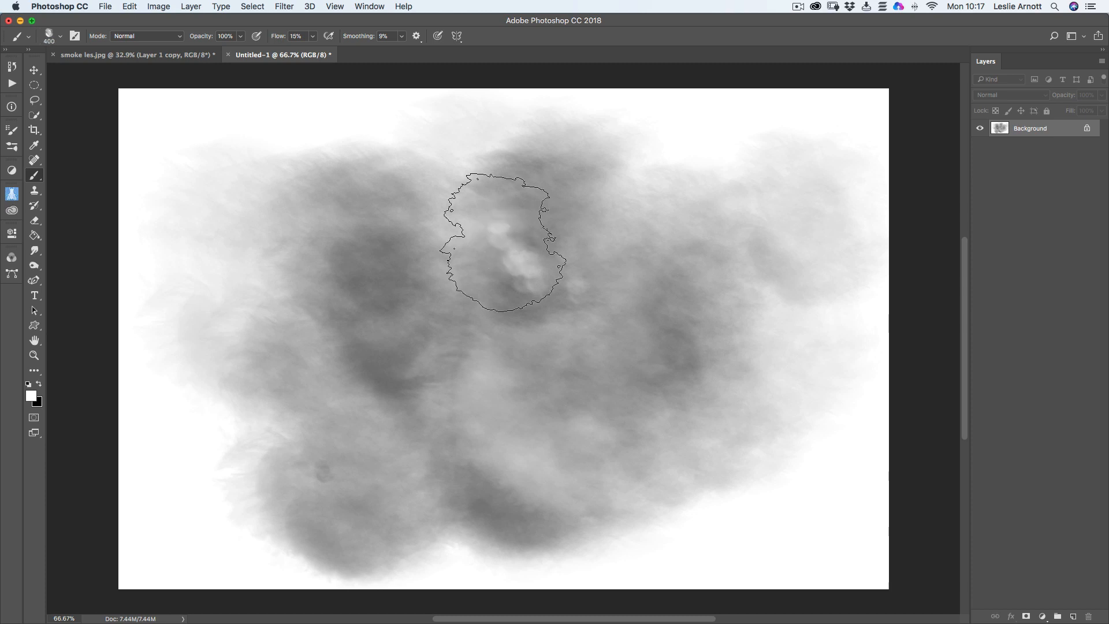
click(663, 276)
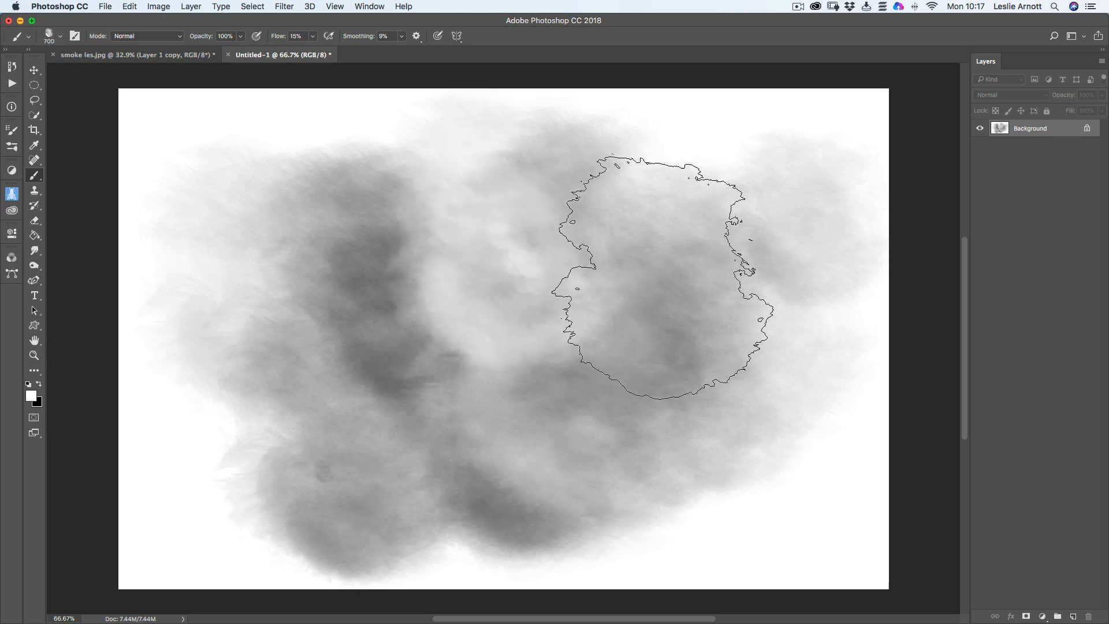
click(509, 466)
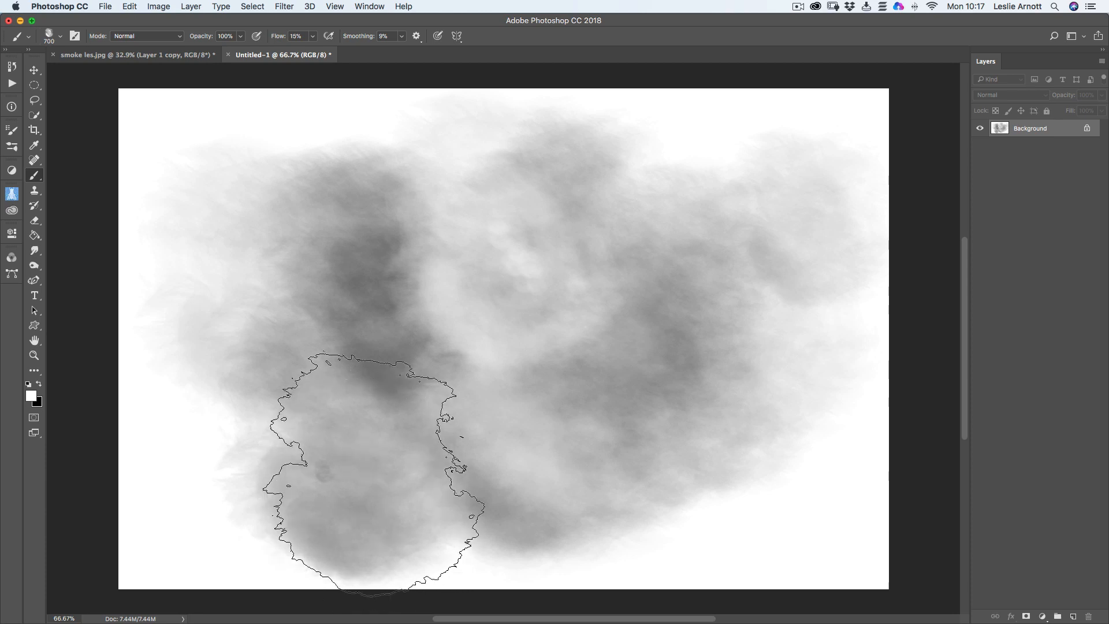
click(637, 445)
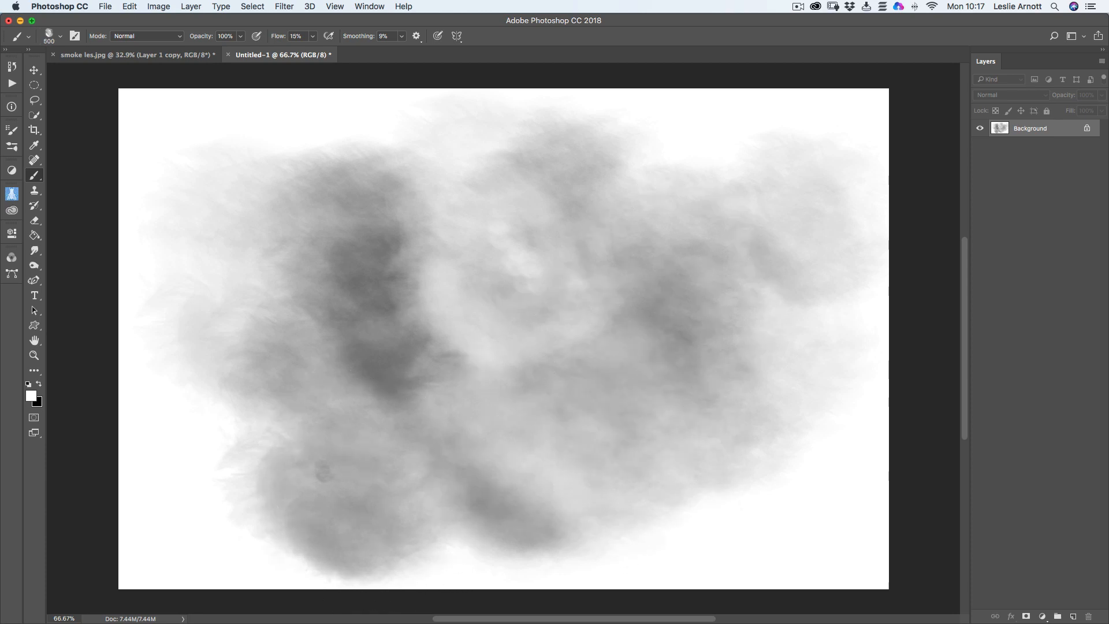
Step: Reduce the smoke brush to 90 px, dab white on the right side, and paint a wavy and a curved white stroke across the left-center
key(bracketleft)
key(bracketleft)
key(bracketleft)
key(bracketleft)
key(bracketleft)
key(bracketleft)
key(bracketleft)
key(bracketleft)
key(bracketleft)
key(bracketleft)
key(bracketleft)
click(681, 294)
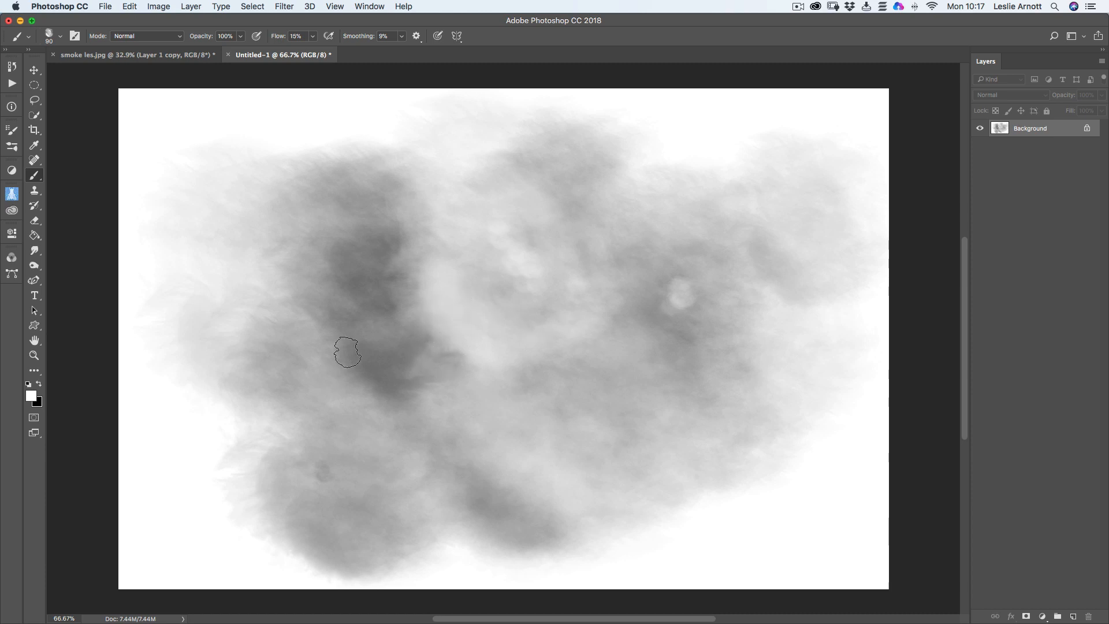
mouse_move(345, 364)
mouse_down()
mouse_move(374, 297)
mouse_move(365, 398)
mouse_move(403, 350)
mouse_move(445, 329)
mouse_move(462, 376)
mouse_up()
drag(391, 454, 557, 380)
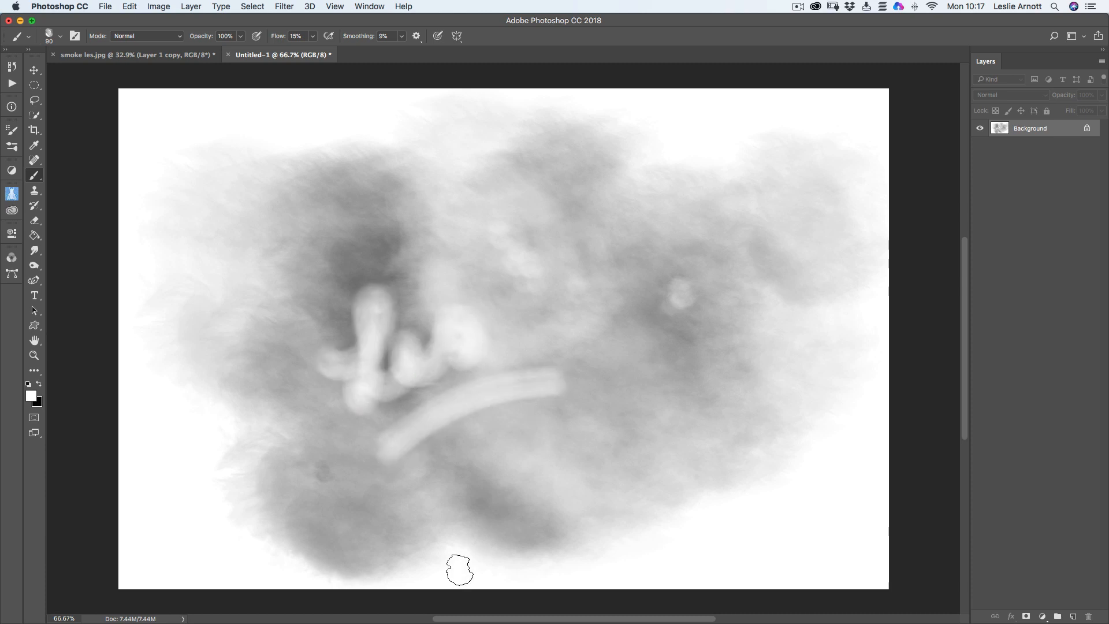